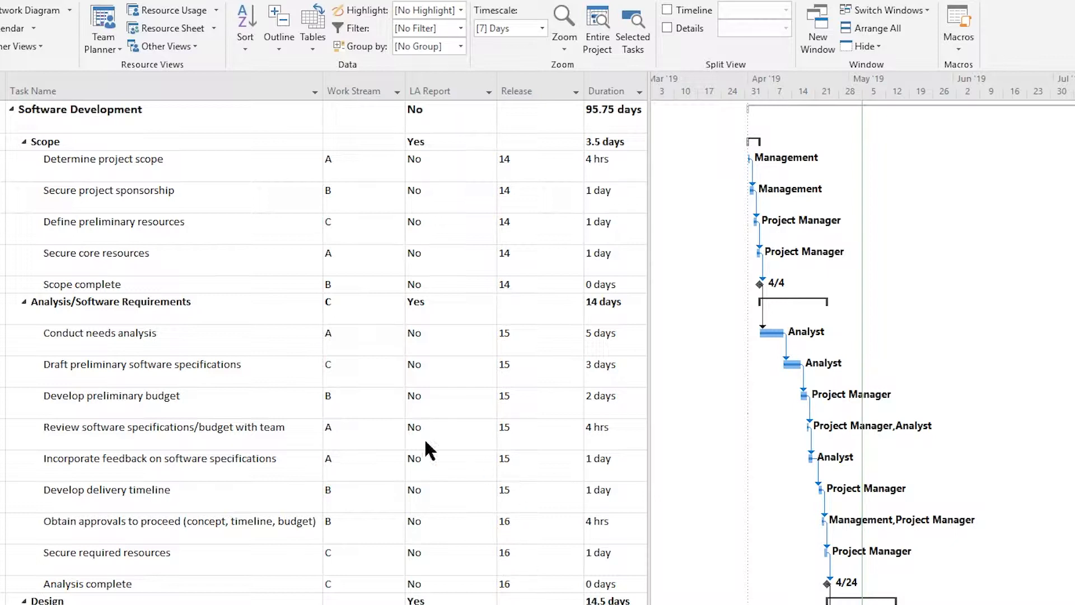
Look through the custom report filters available for the Gantt Chart view without applying one.
left_click(204, 282)
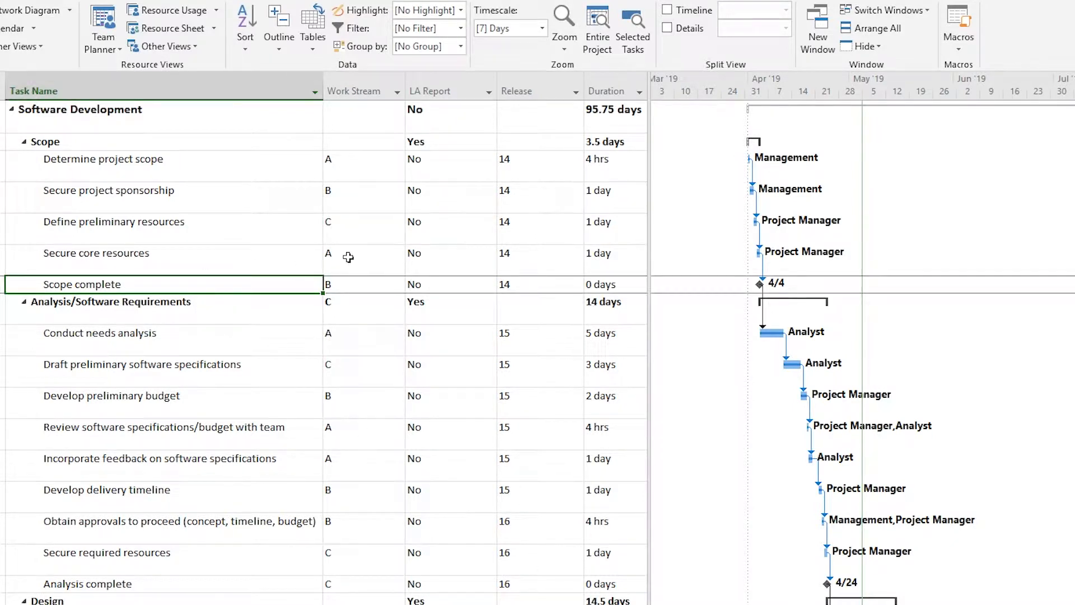
left_click(263, 268)
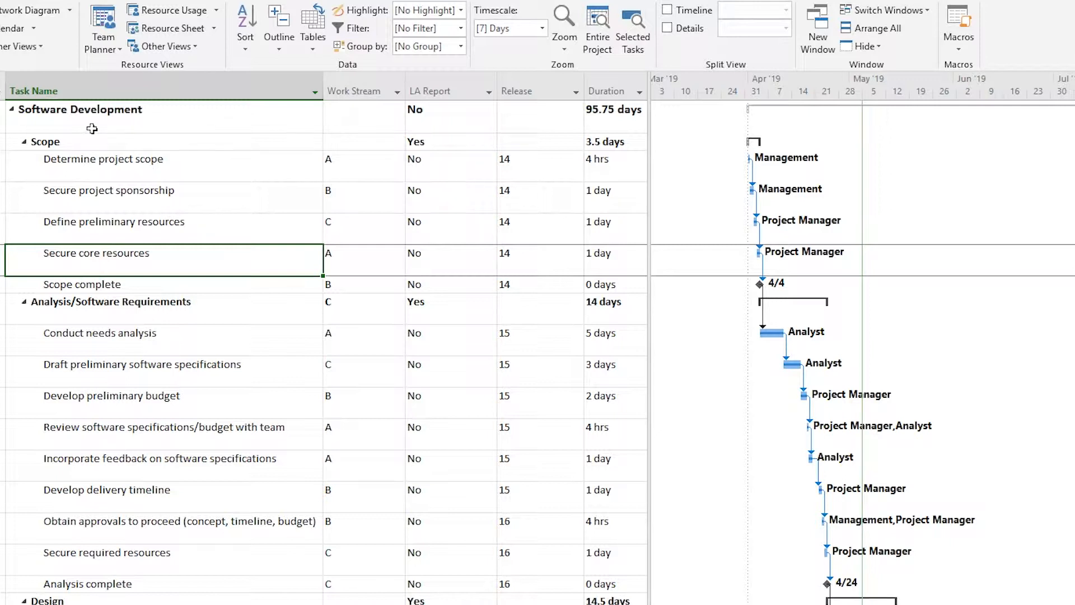
left_click(123, 85)
left_click(462, 28)
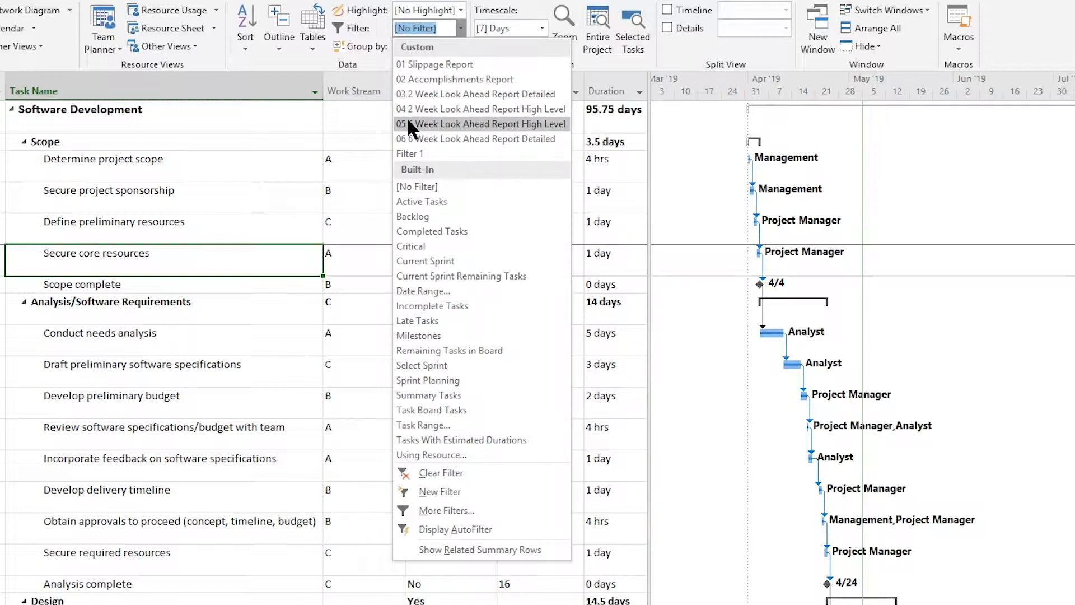
left_click(365, 126)
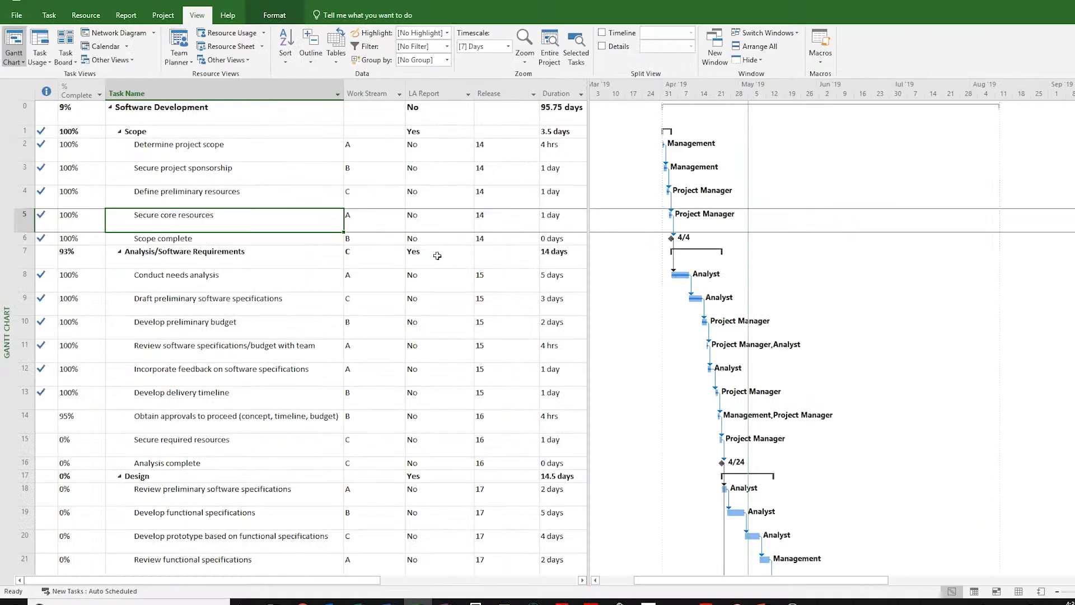
Examine the LA Report values of the summary tasks and their subtasks from Analysis/Software Requirements through Training.
left_click(448, 306)
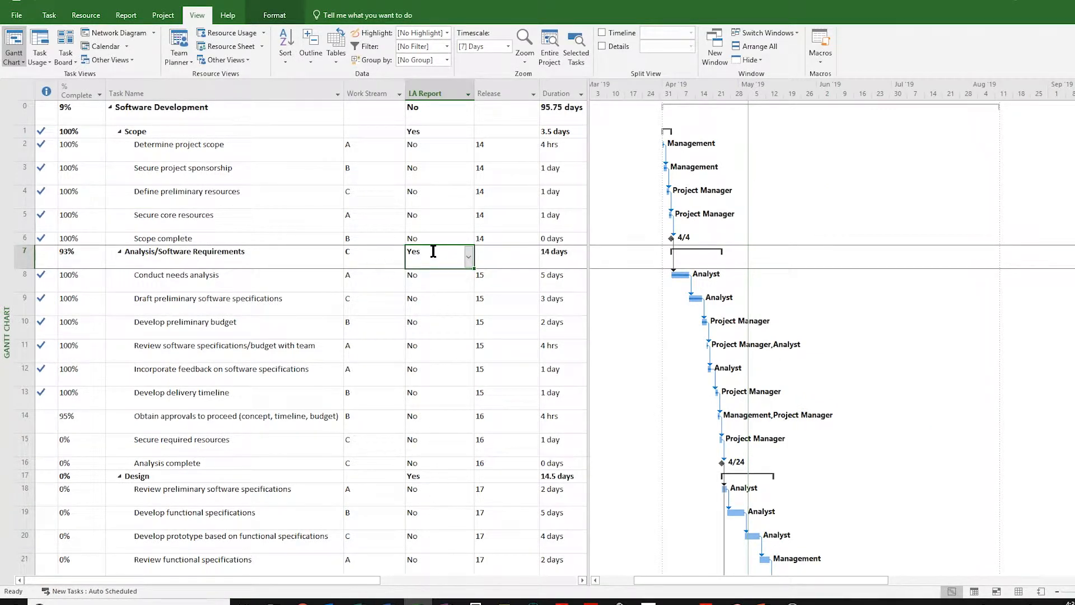
left_click(452, 476)
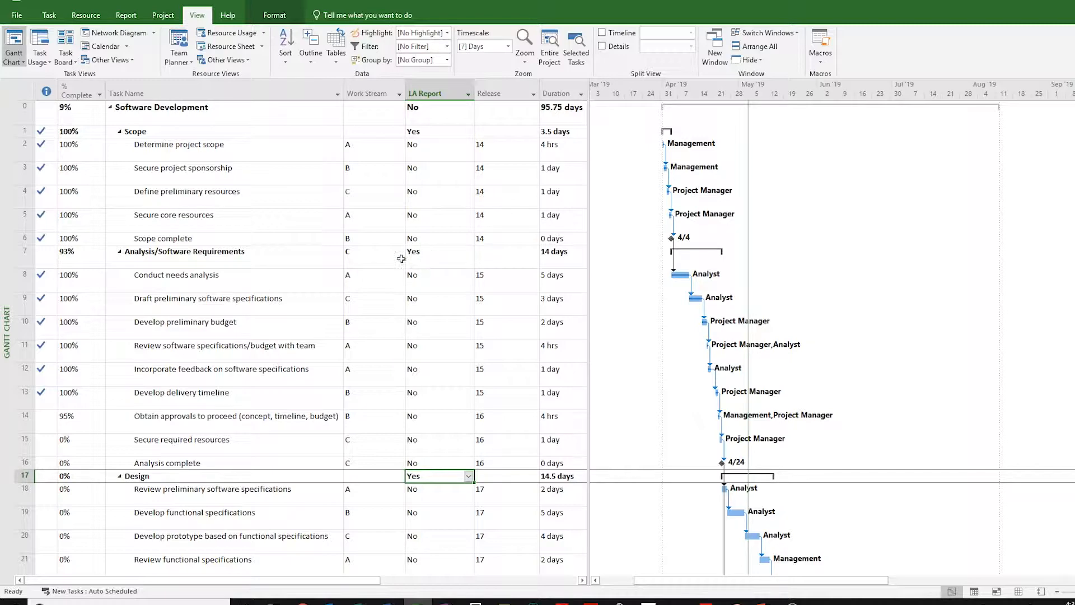
left_click(453, 257)
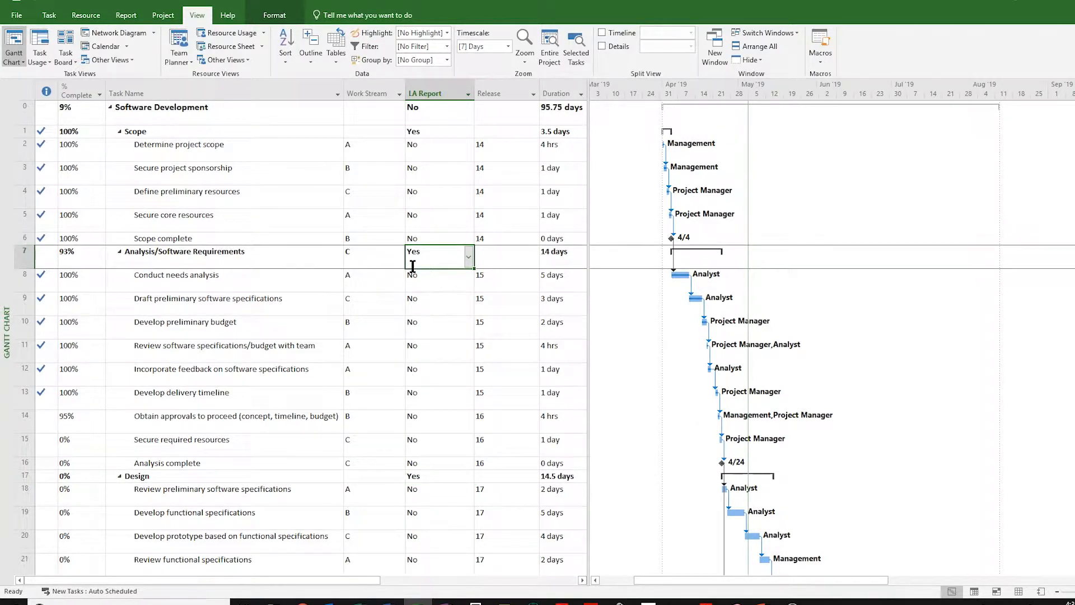
scroll(413, 272, "down", 3)
scroll(413, 272, "down", 2)
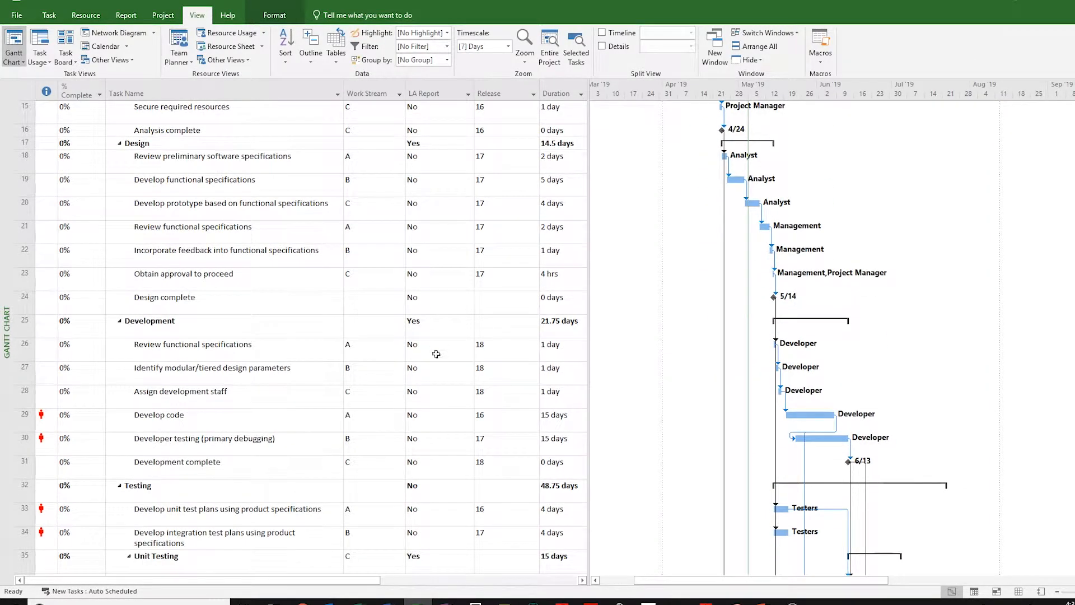
scroll(393, 338, "down", 2)
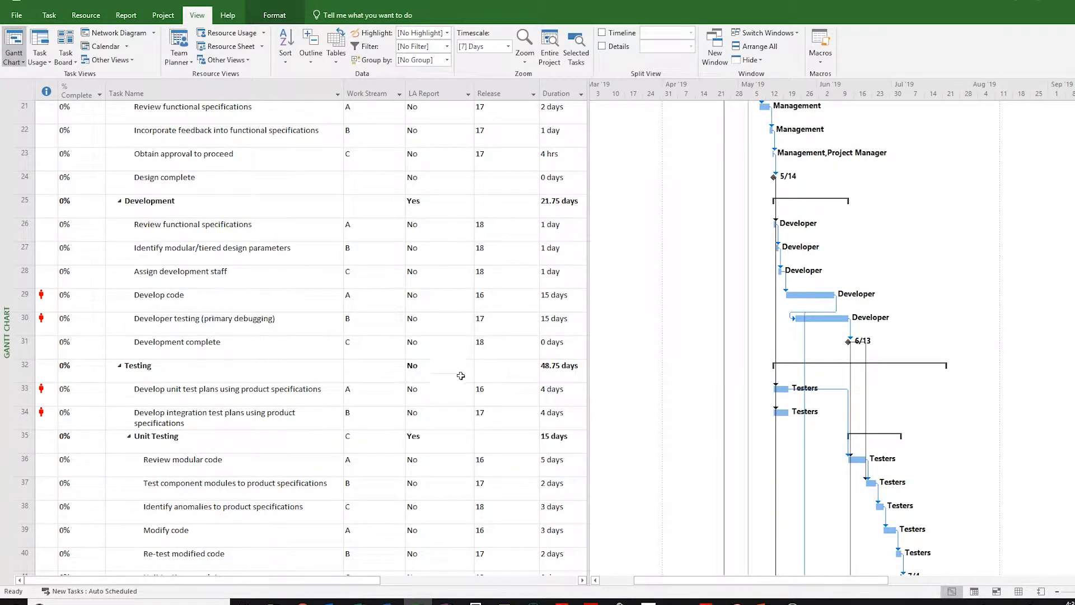
scroll(440, 385, "down", 4)
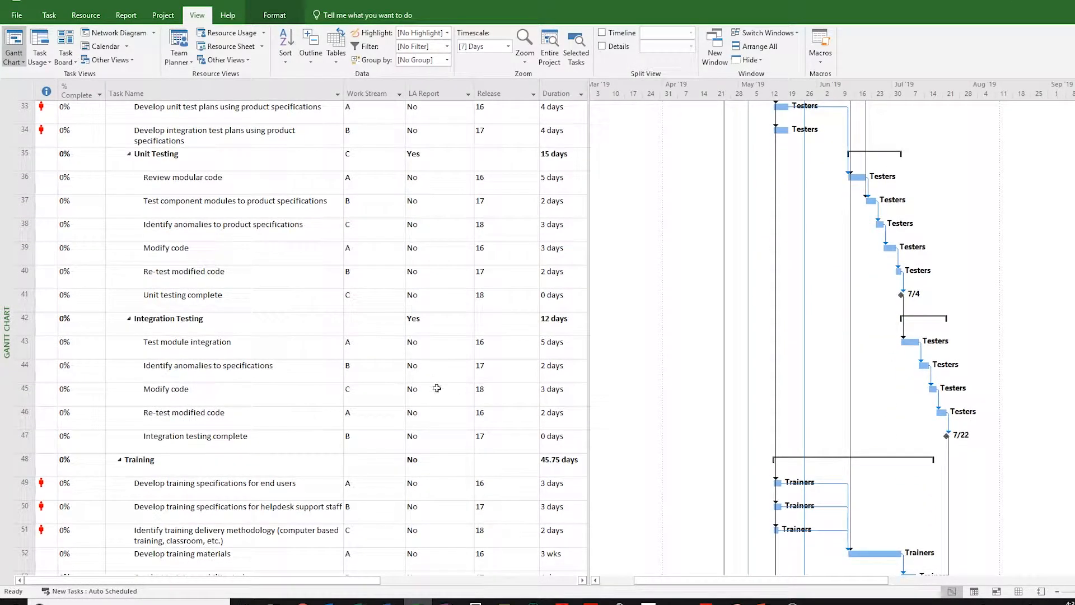
scroll(420, 252, "up", 1)
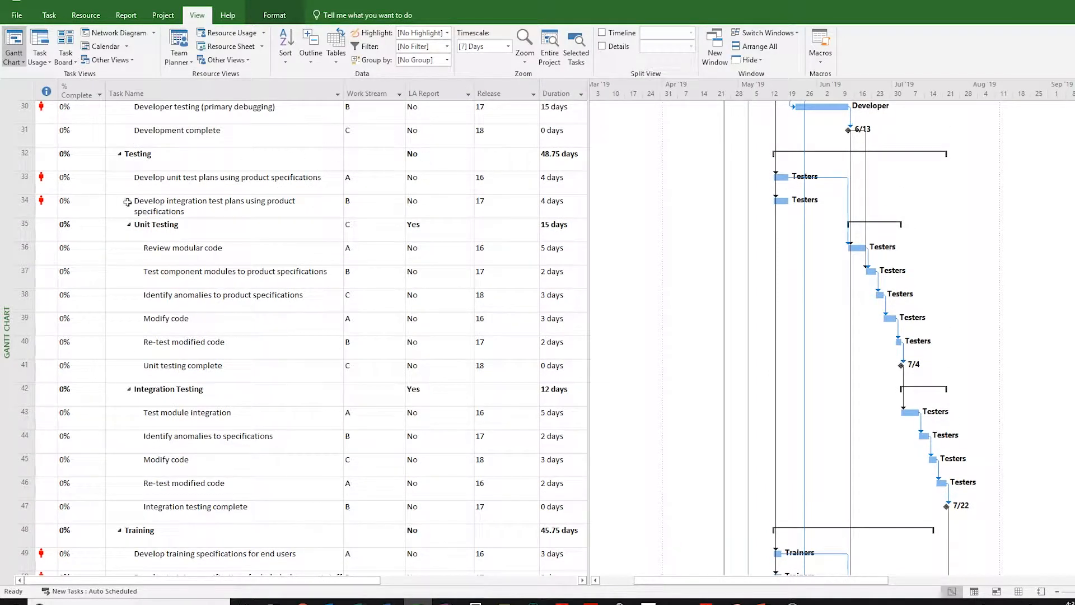
Compare the LA Report values of the Testing and Training summary tasks with those of Unit Testing and Integration Testing.
left_click(420, 167)
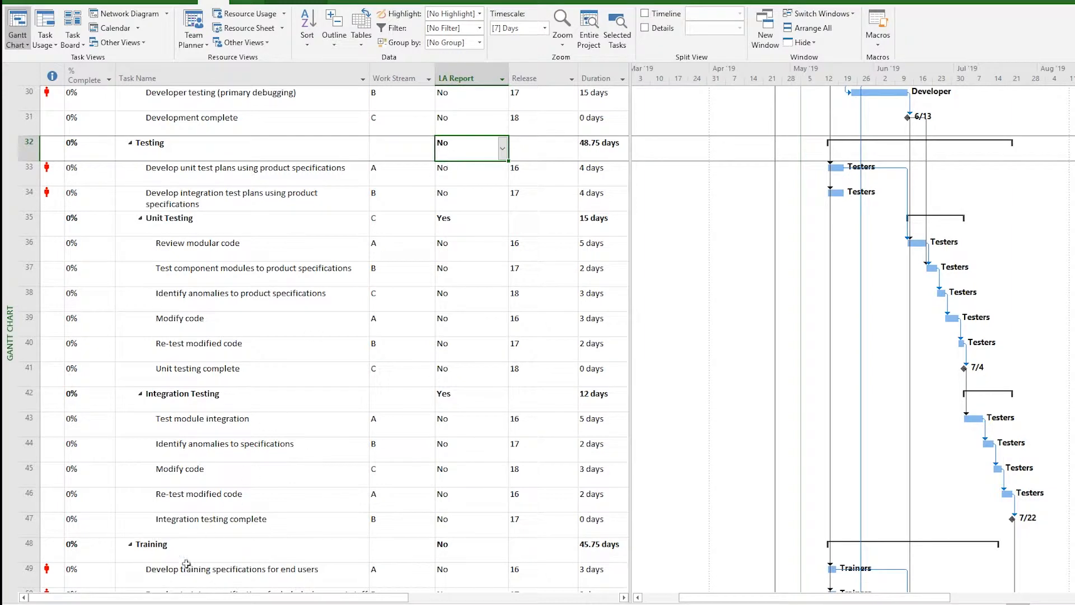
left_click(476, 547)
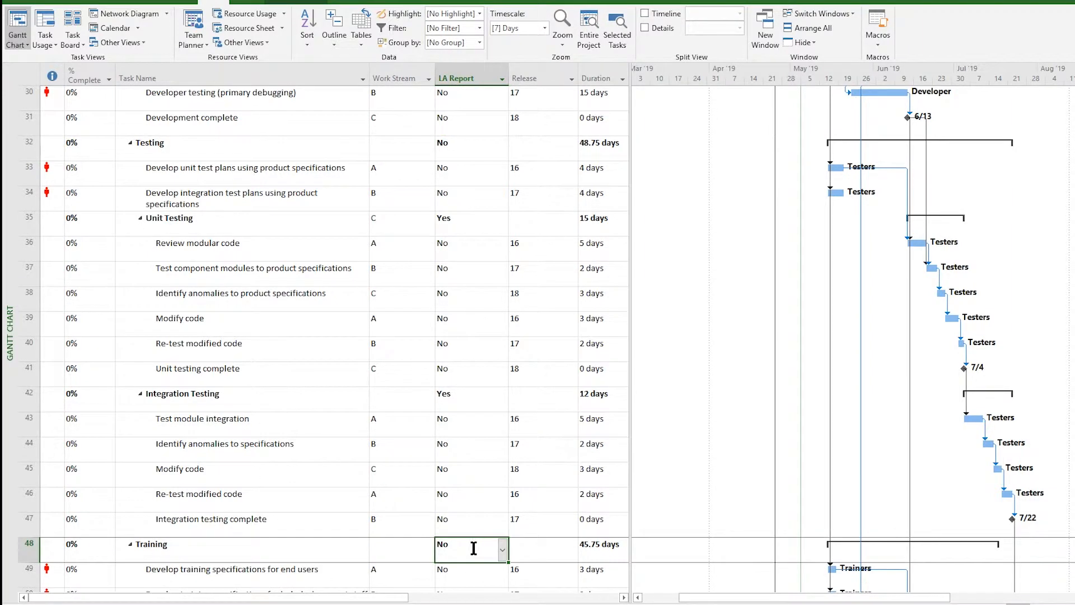
left_click(472, 134)
left_click(462, 155)
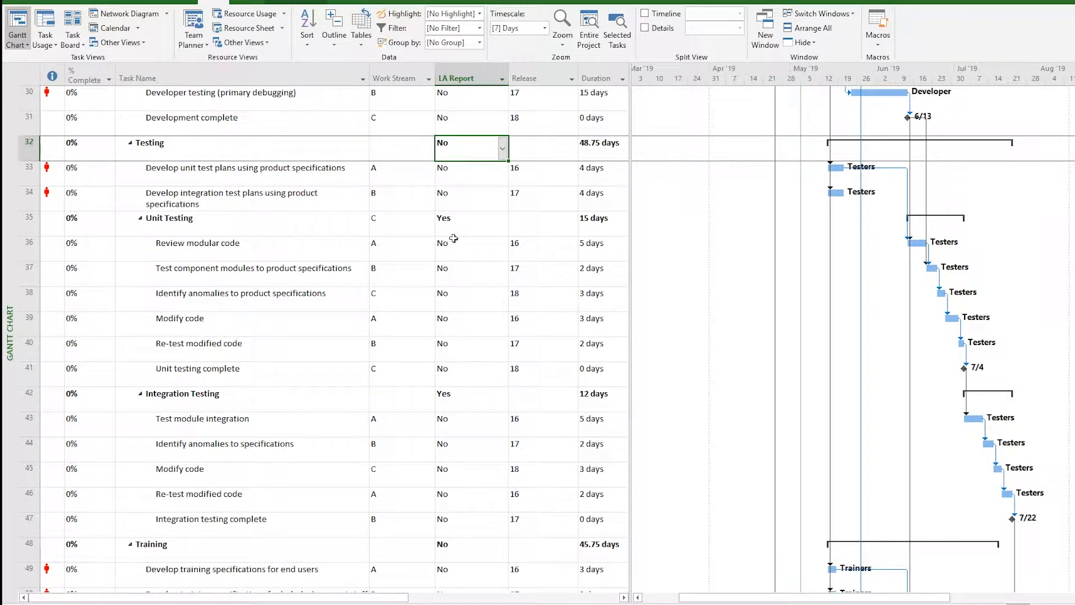
left_click(464, 241)
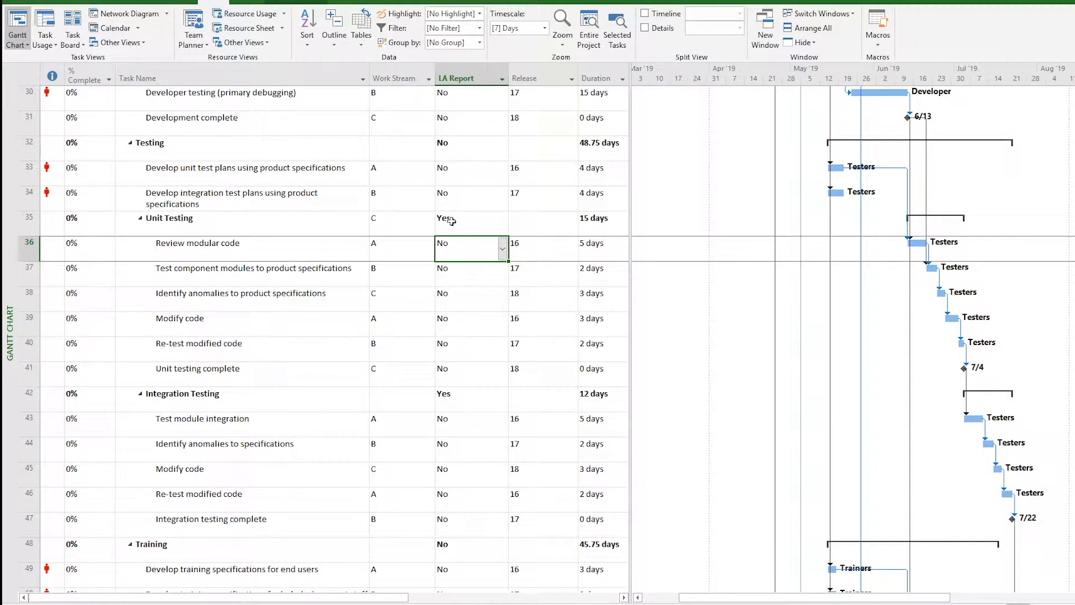
left_click(451, 219)
left_click(469, 405)
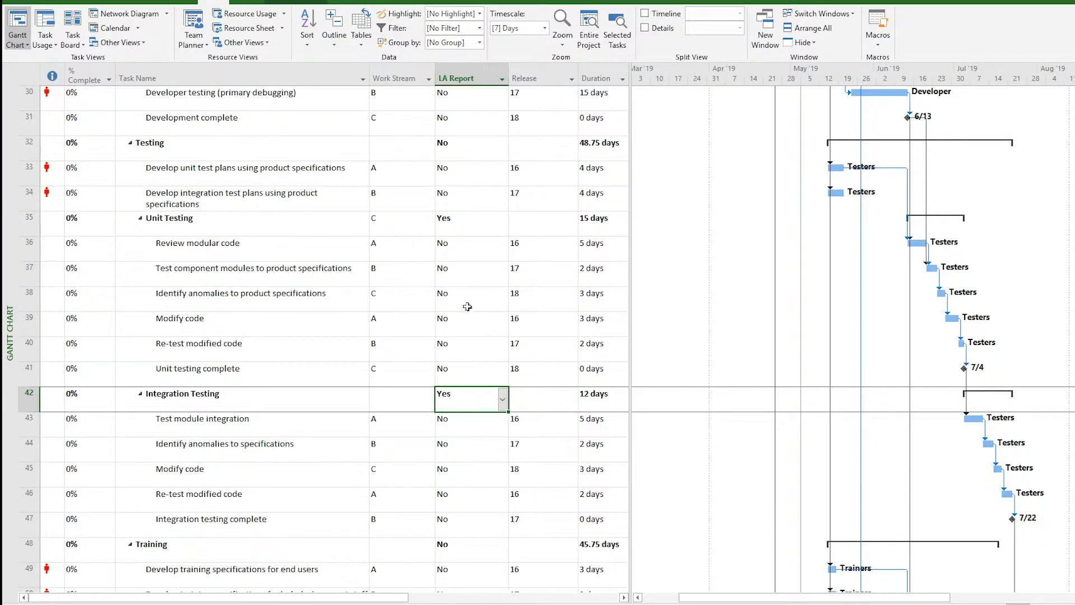
scroll(470, 235, "up", 4)
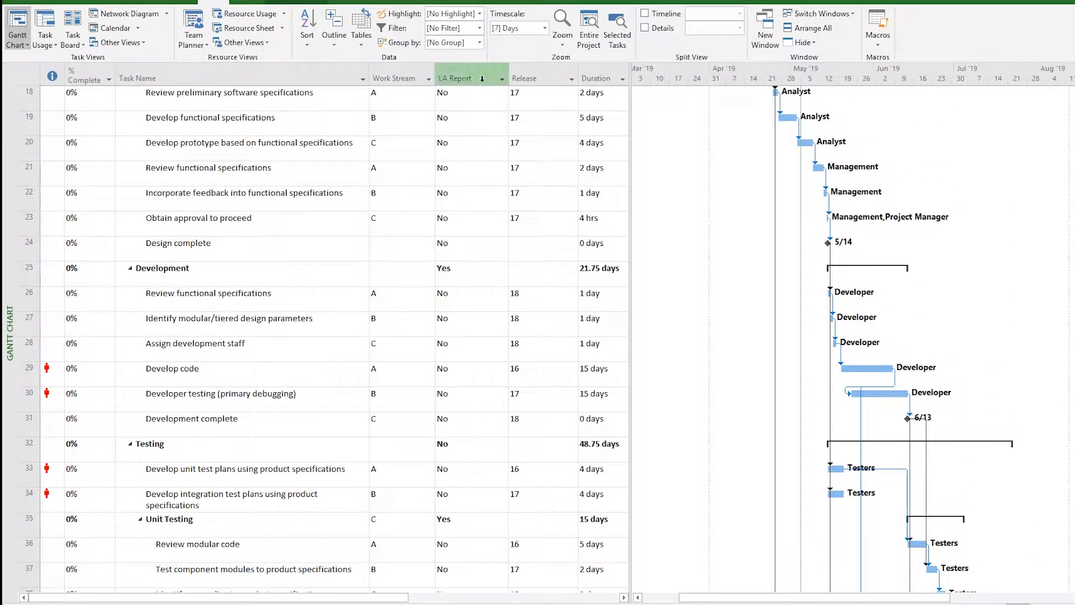
scroll(493, 248, "up", 3)
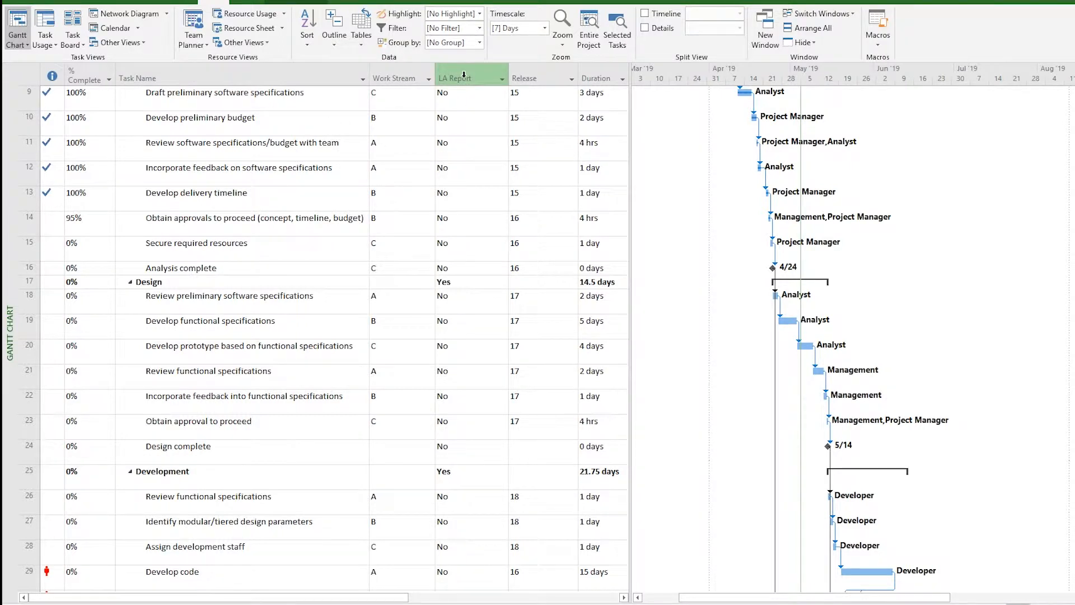
Open the definition of the 01 Slippage Report task filter for editing.
left_click(480, 28)
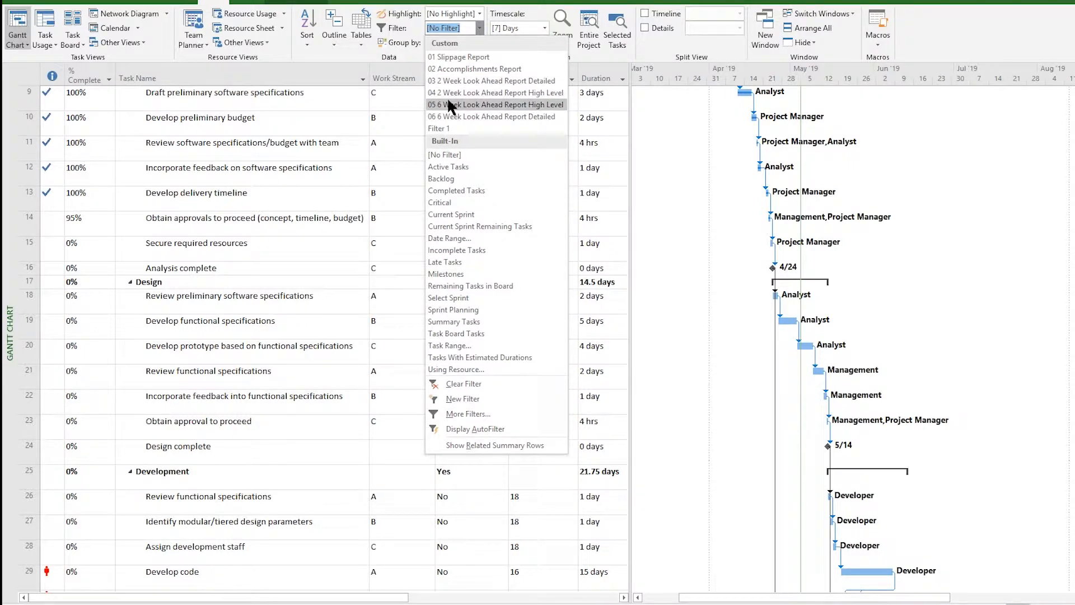
left_click(408, 116)
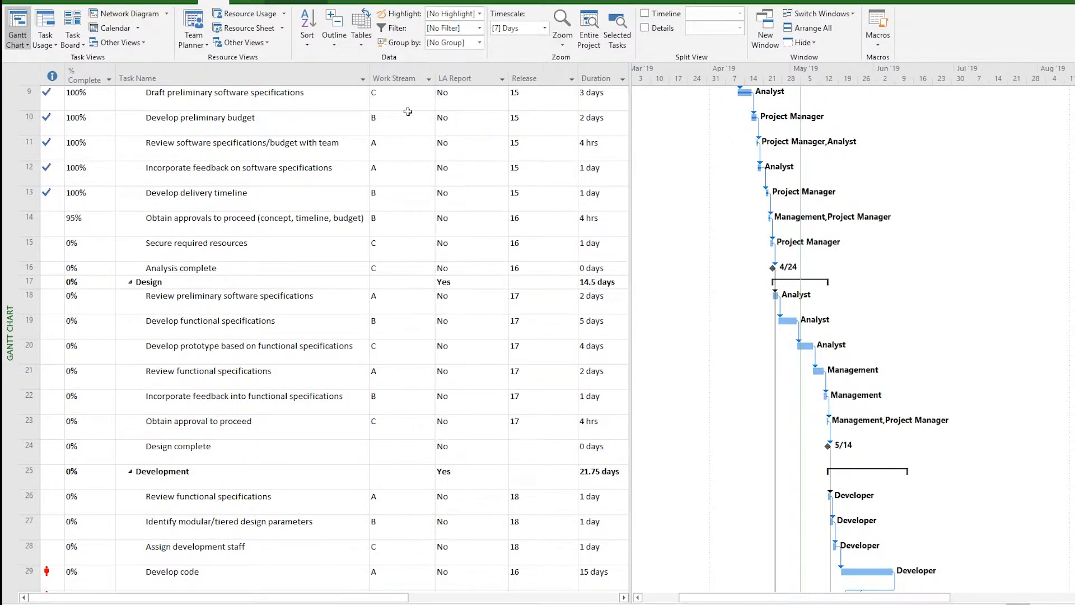
left_click(479, 28)
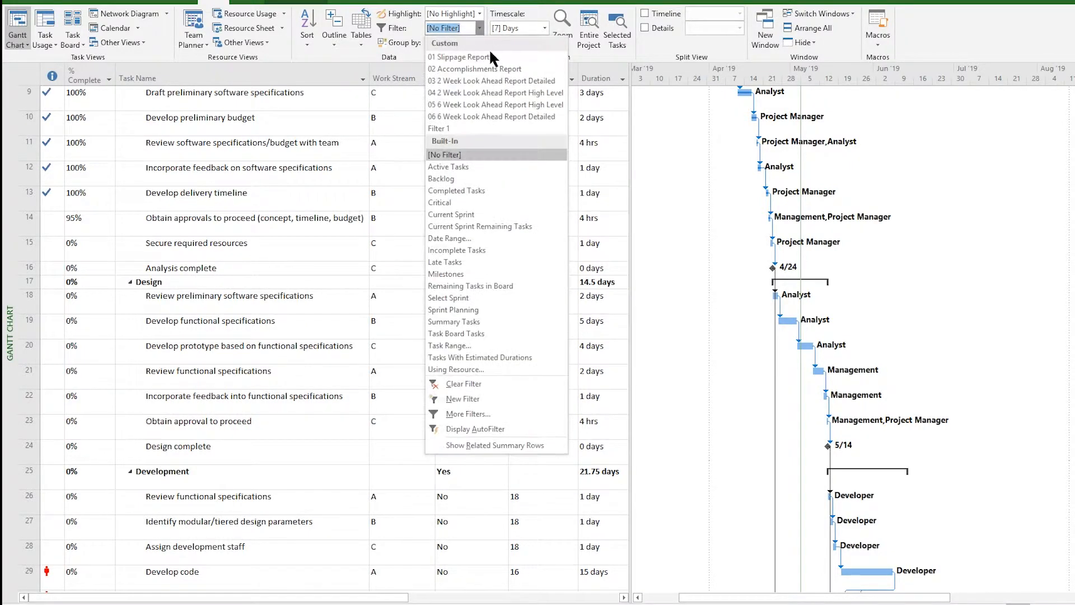
left_click(498, 414)
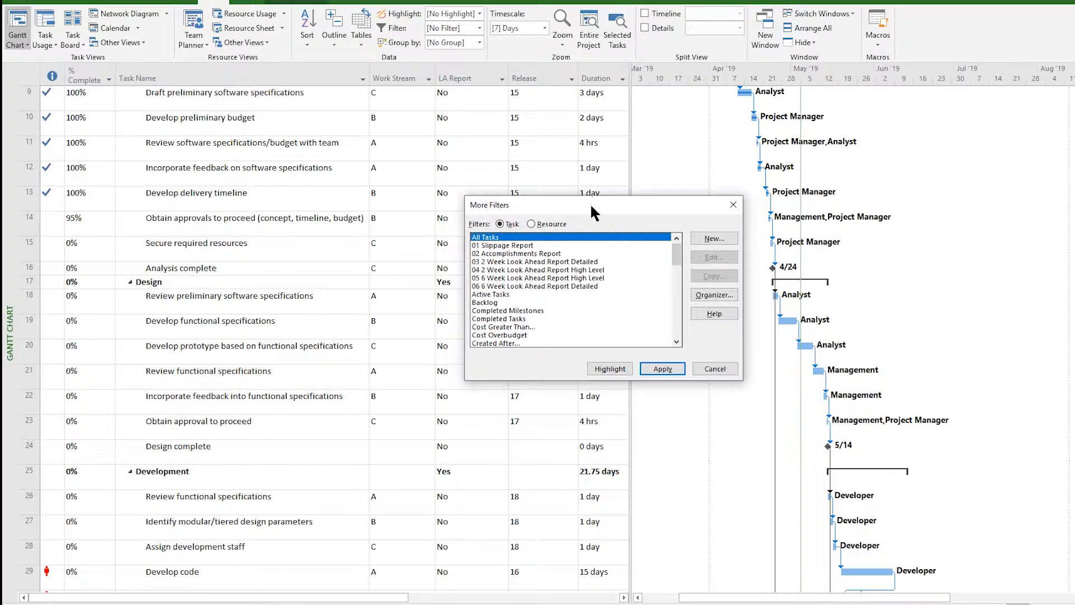
left_click_drag(590, 202, 375, 110)
left_click(327, 153)
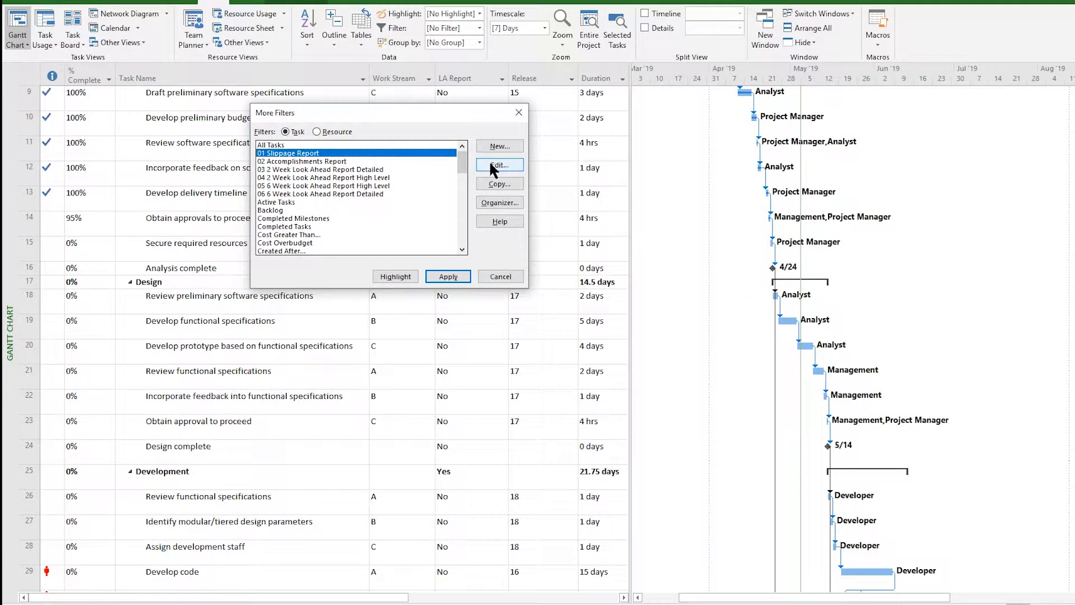
left_click(490, 164)
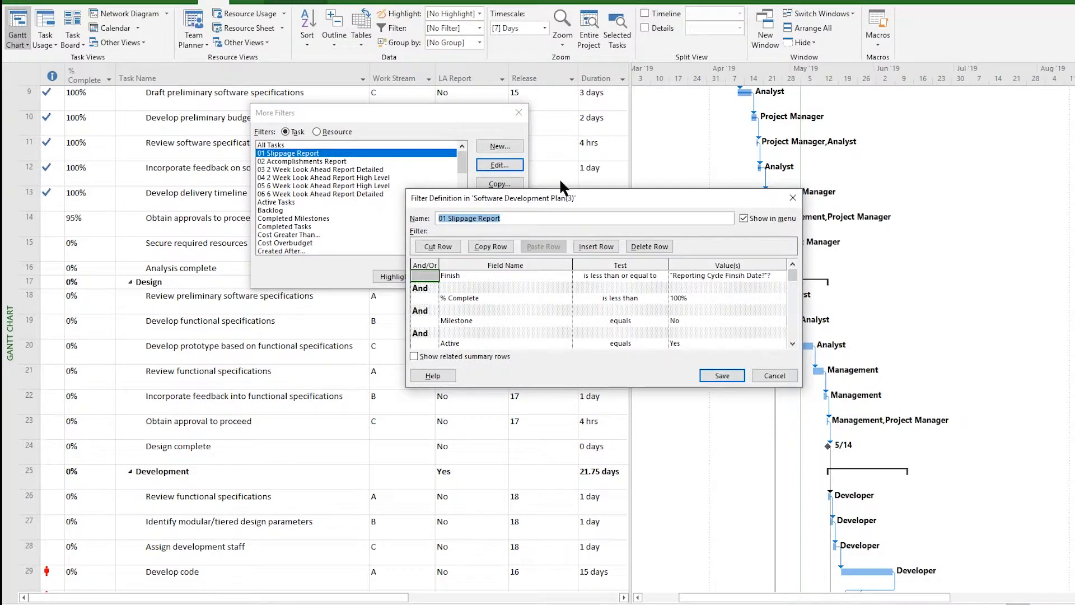
left_click_drag(576, 195, 504, 138)
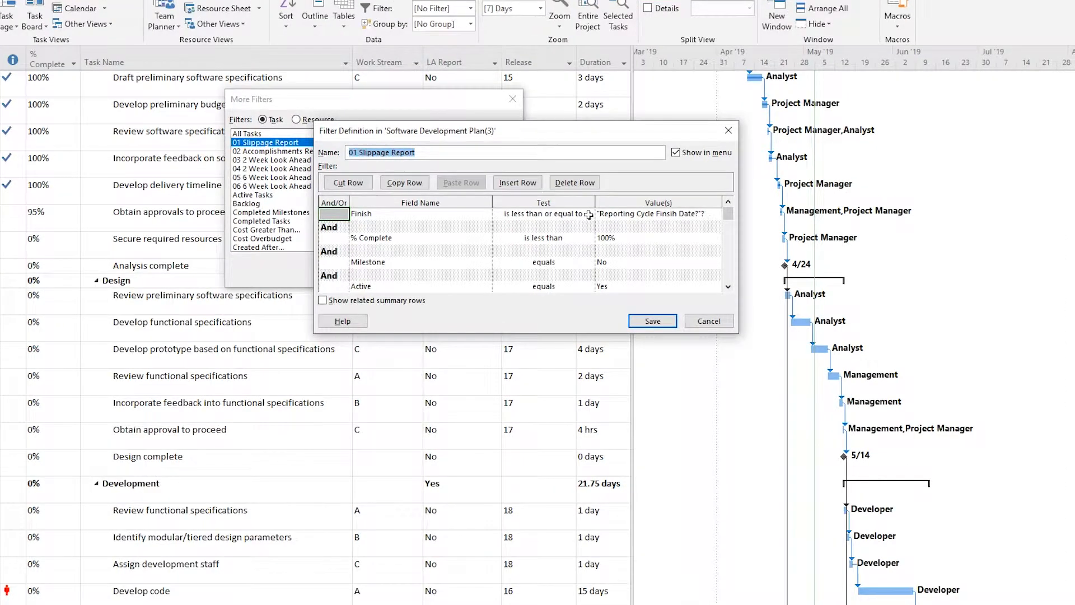
Review the slippage filter's Finish, % Complete, Milestone and Active conditions, and save the definition without changes.
left_click(589, 220)
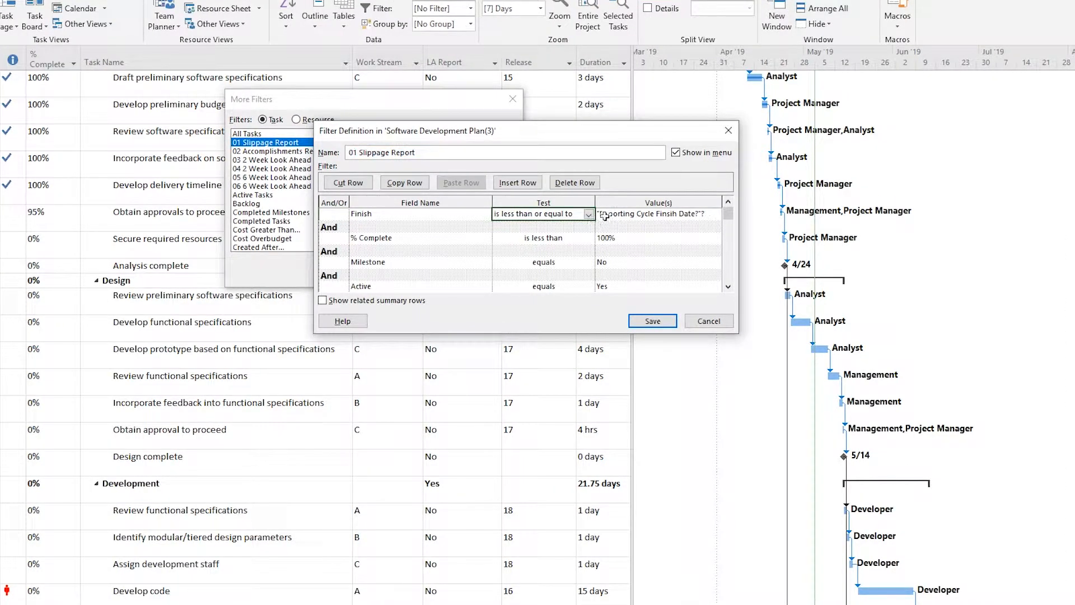
left_click(657, 215)
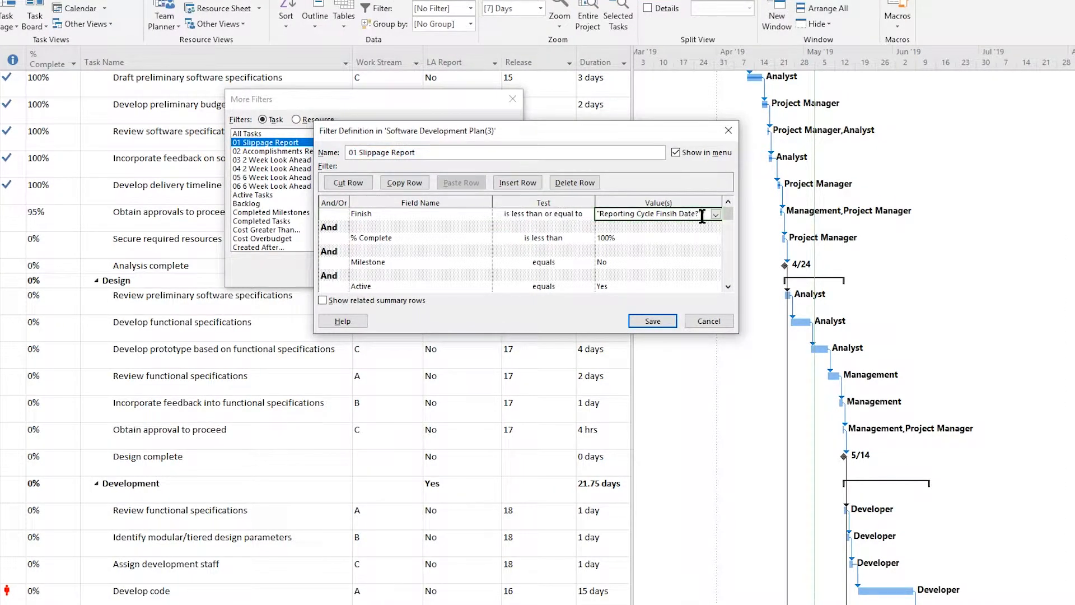
left_click(584, 214)
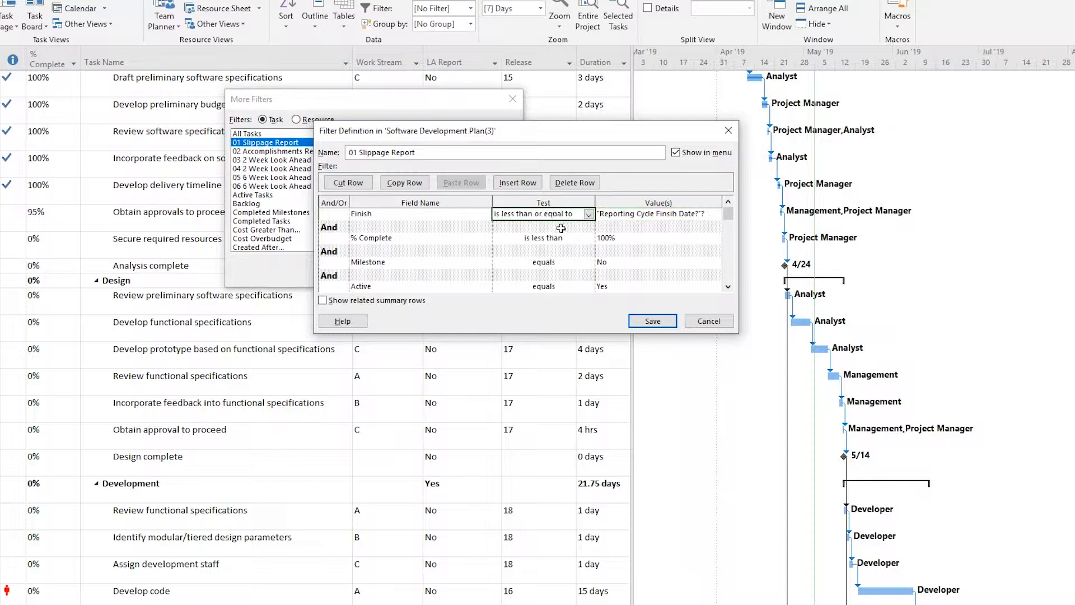
left_click(665, 215)
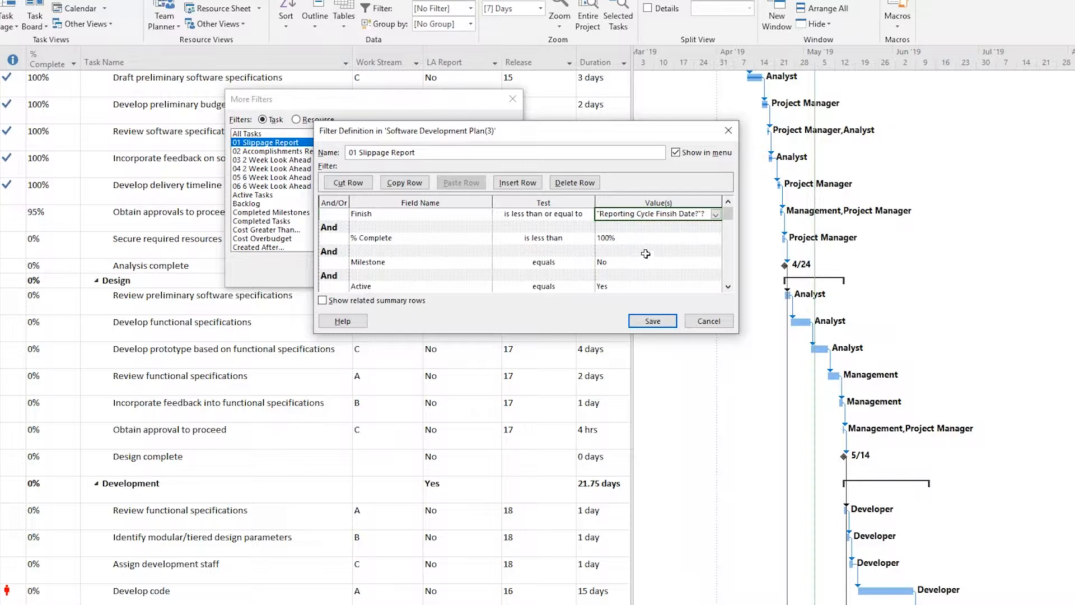
left_click(727, 286)
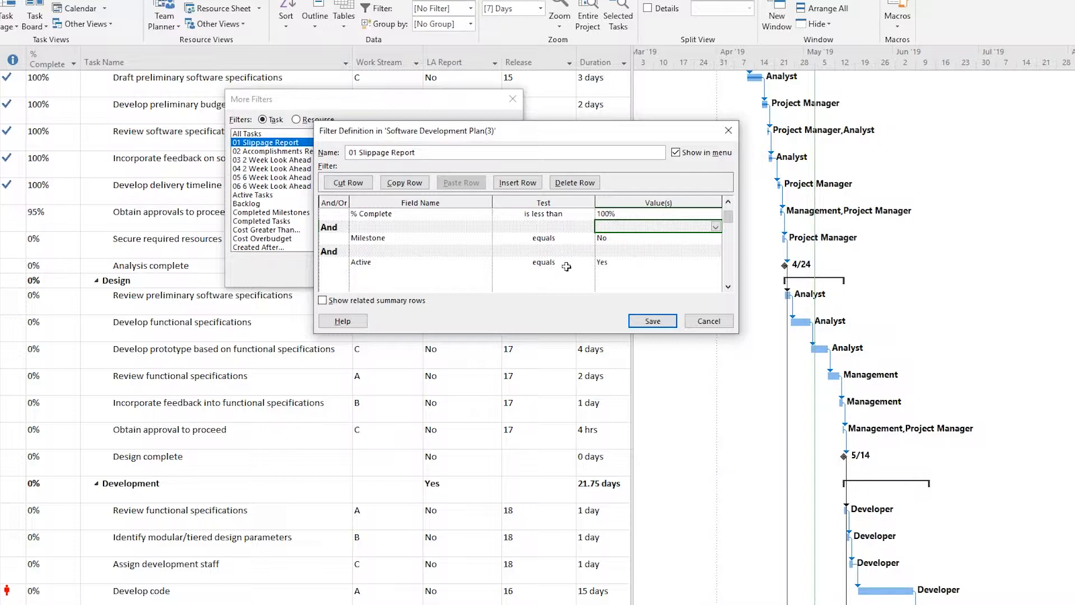
left_click(472, 263)
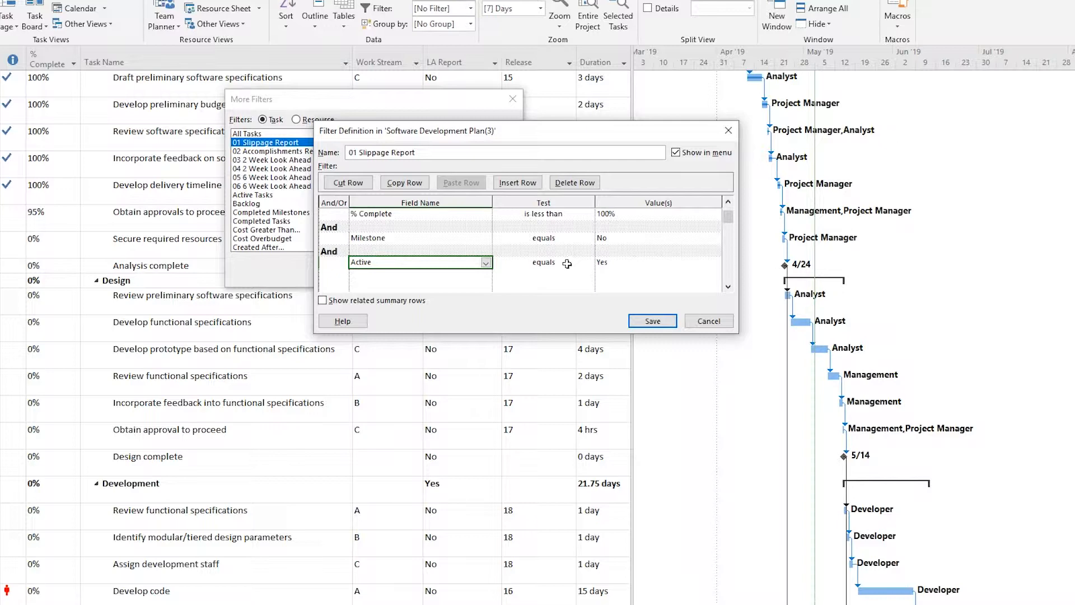
left_click(486, 263)
left_click(486, 262)
left_click(652, 321)
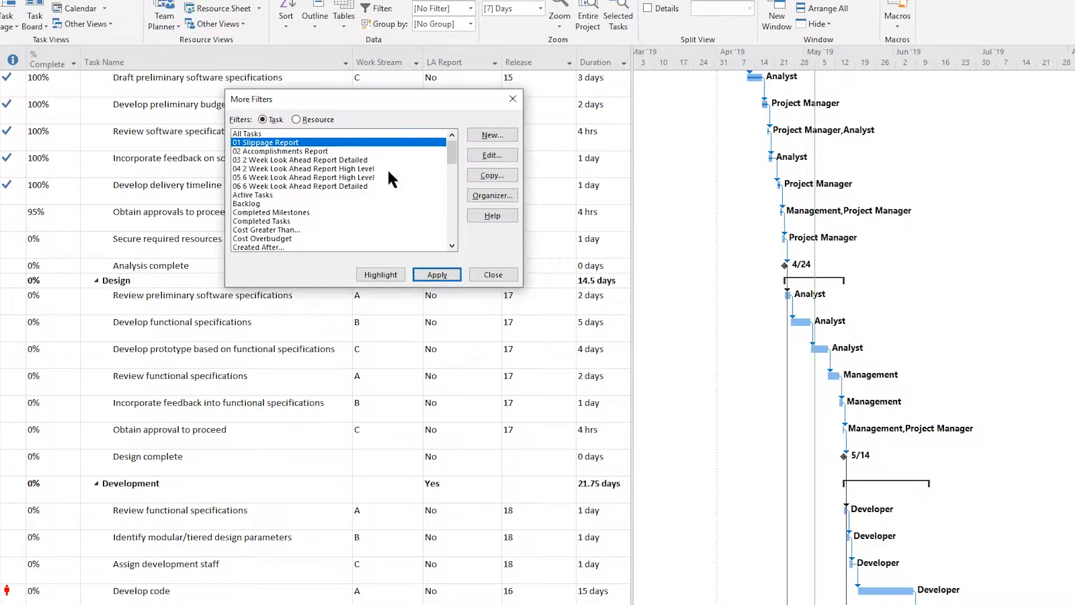
Open the definition of the 02 Accomplishments Report filter and move its window clear of the filter list.
left_click(322, 151)
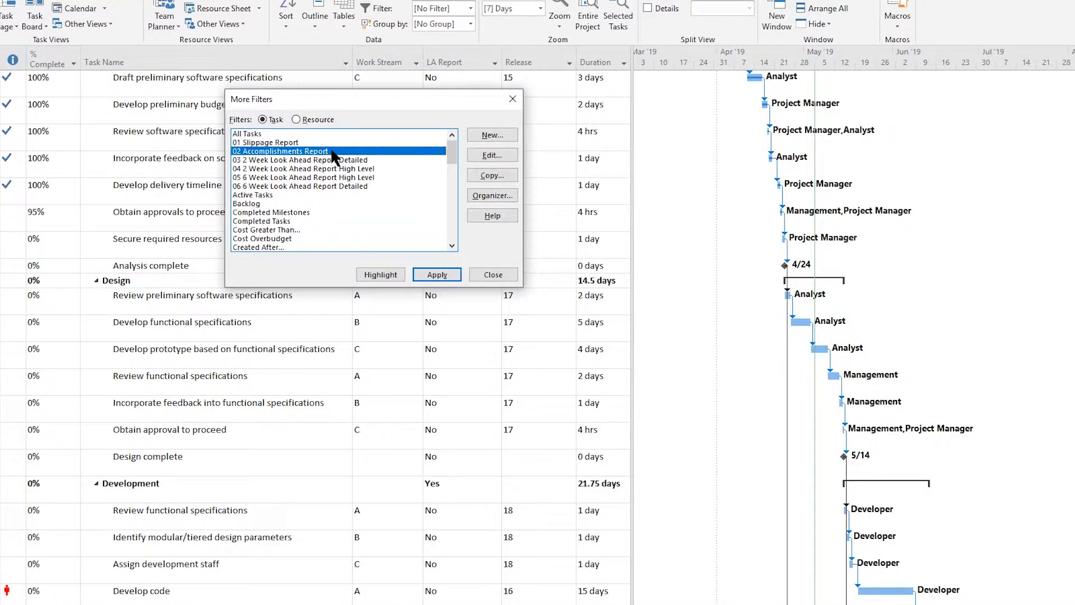
left_click(509, 154)
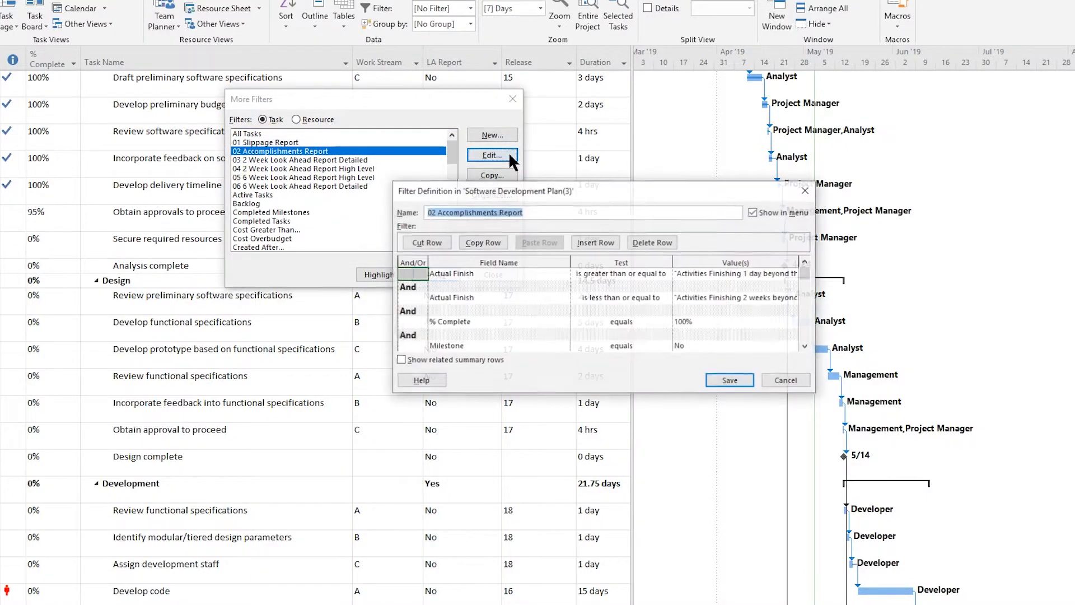
left_click_drag(537, 192, 564, 42)
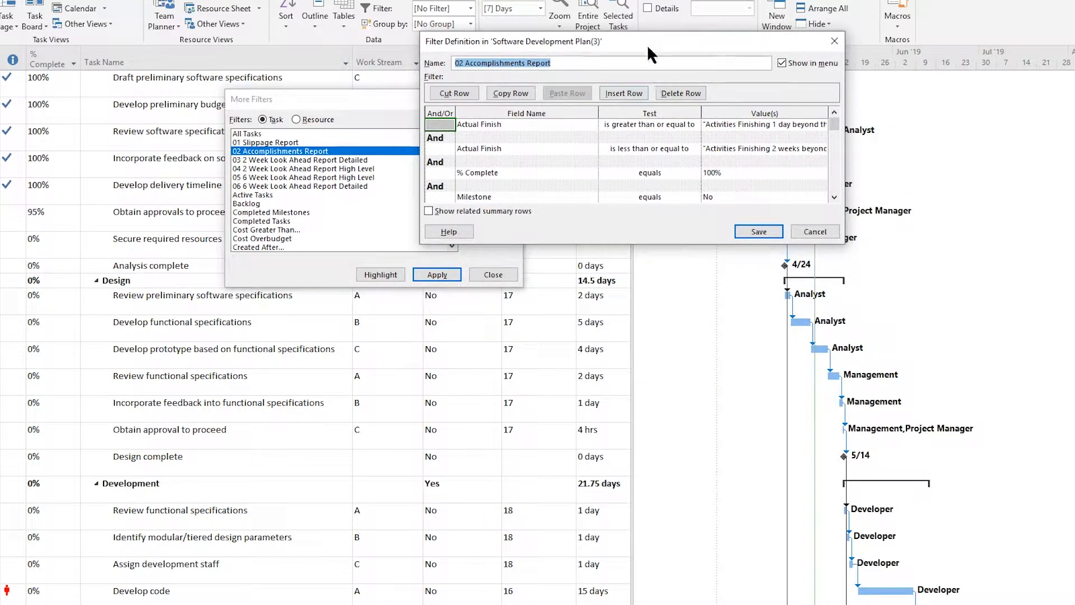
Review the accomplishments filter's Actual Finish, % Complete and Milestone conditions, and save the definition without changes.
left_click_drag(647, 41, 589, 94)
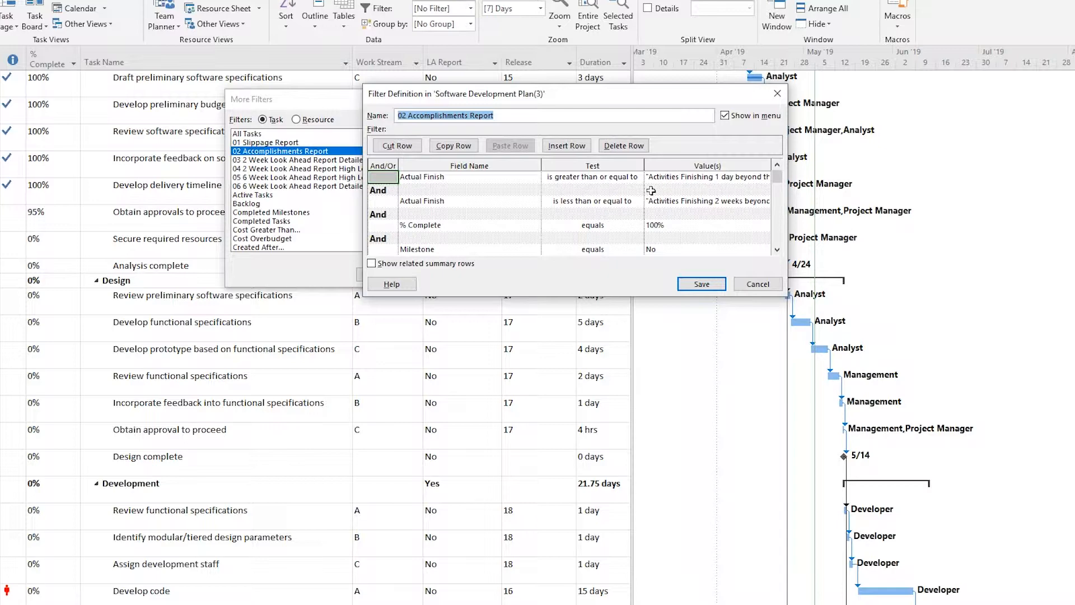
left_click(670, 227)
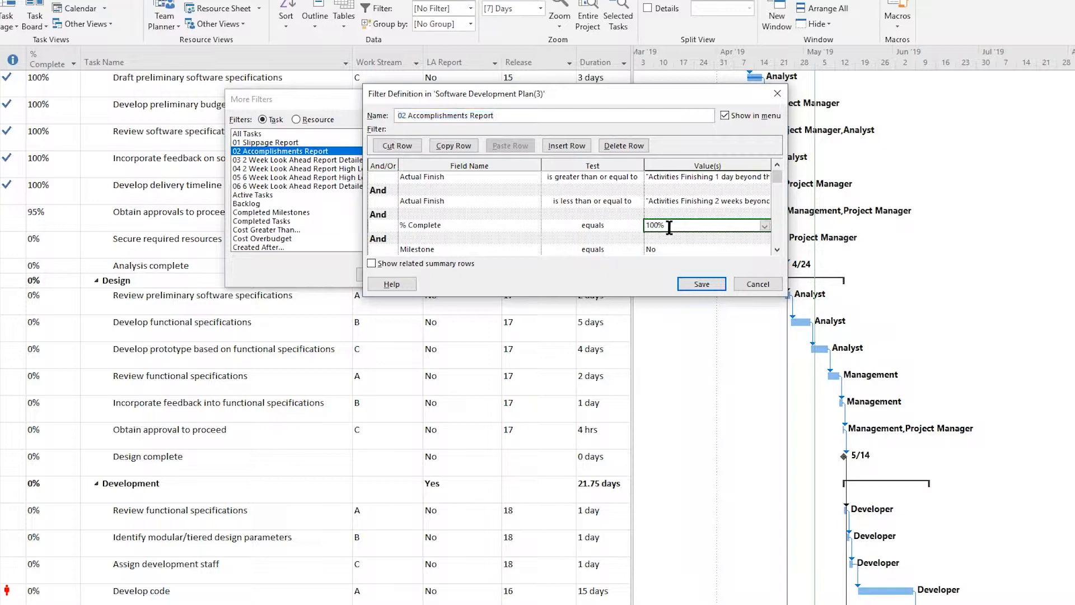
left_click(702, 177)
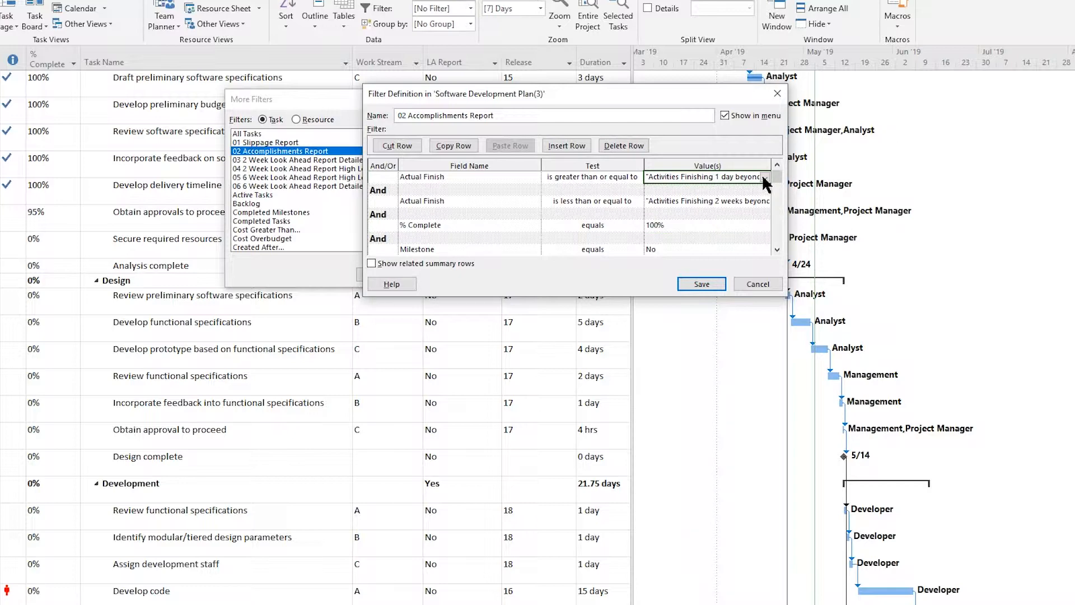
left_click(777, 250)
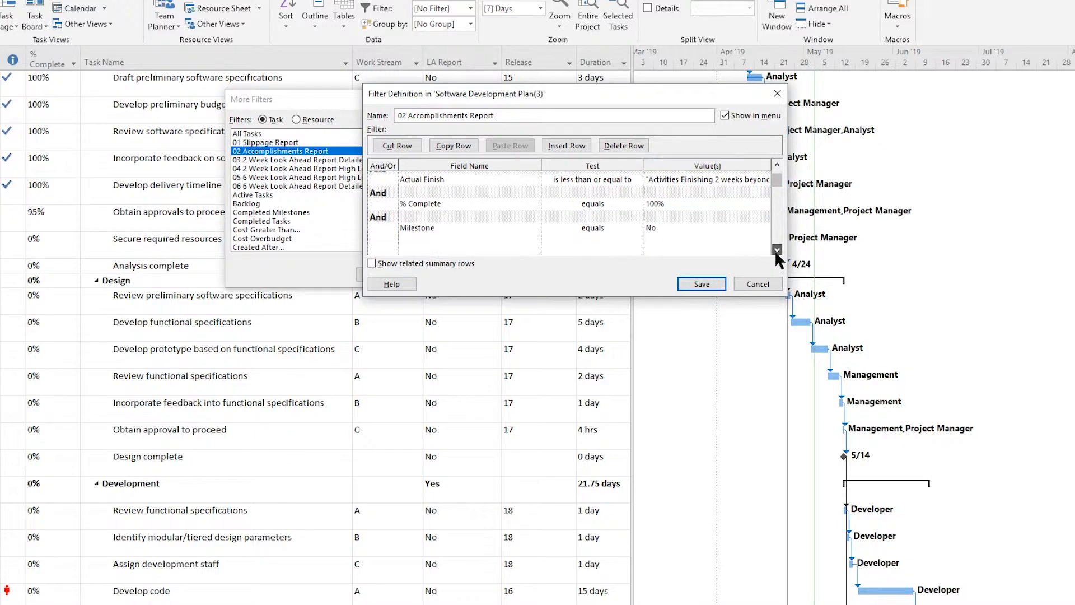
left_click(777, 250)
left_click(777, 250)
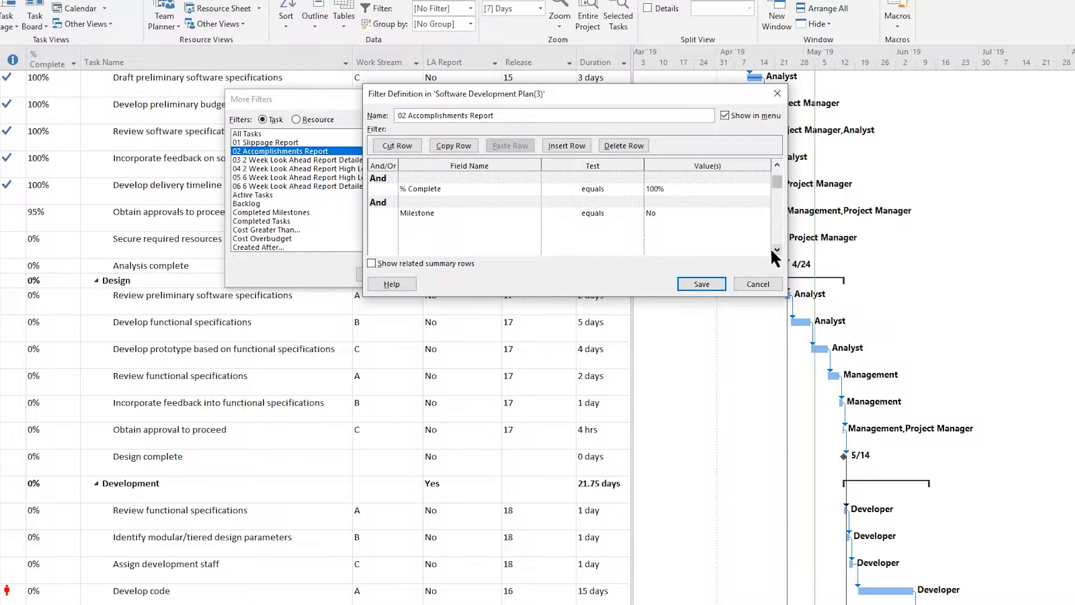
left_click(705, 283)
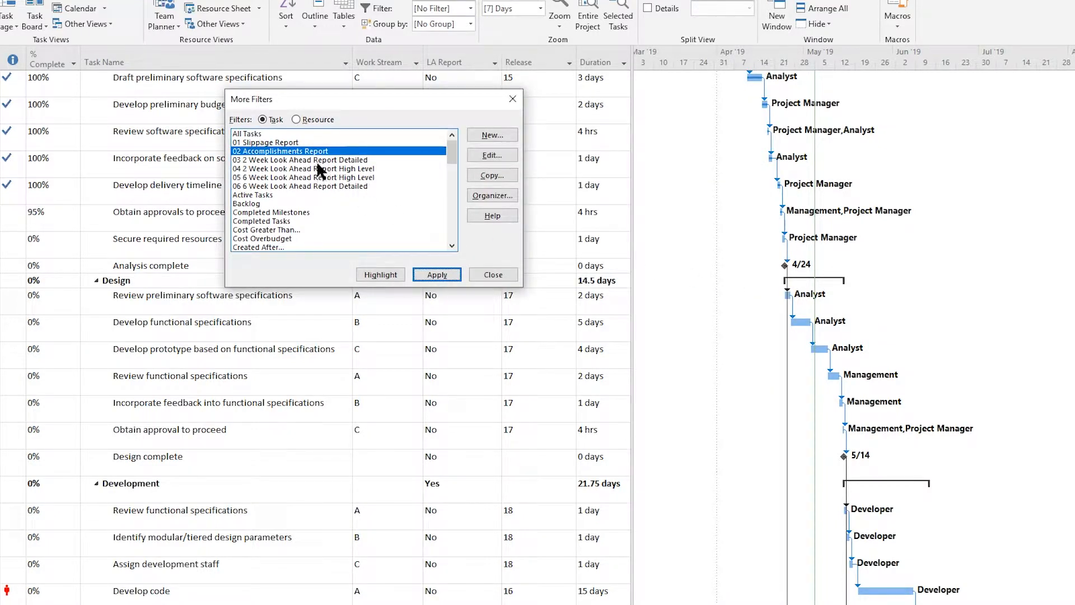
Open the definition of the 03 2 Week Look Ahead Report Detailed filter and reposition its window.
left_click(317, 160)
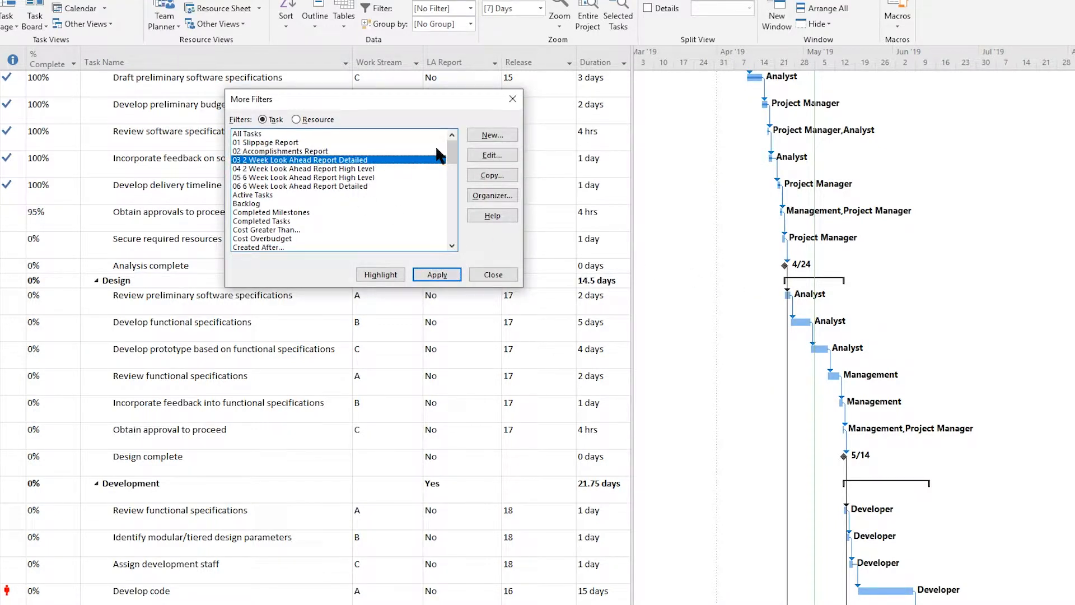
left_click(508, 155)
left_click_drag(675, 192, 575, 157)
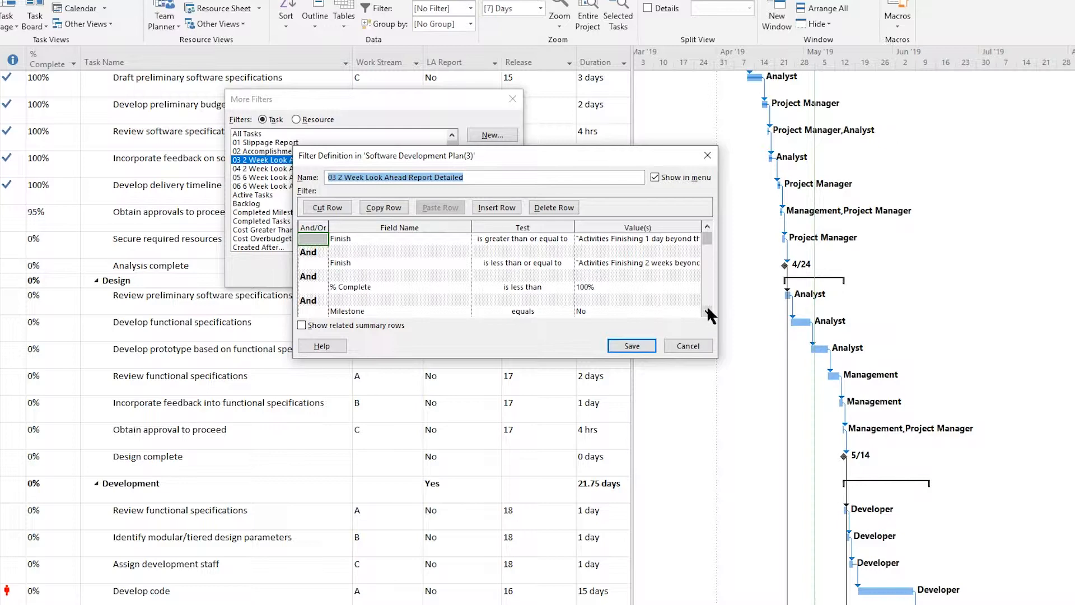
Examine the detailed two-week filter's first condition group, covering the Finish date range, % Complete, Milestone and Active.
left_click(624, 263)
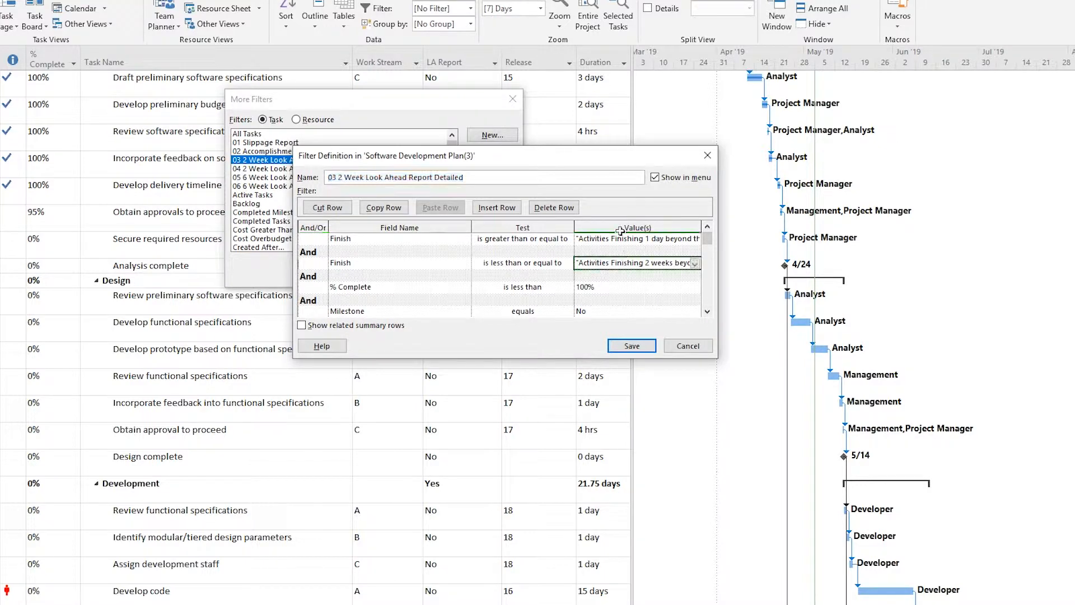
left_click(616, 238)
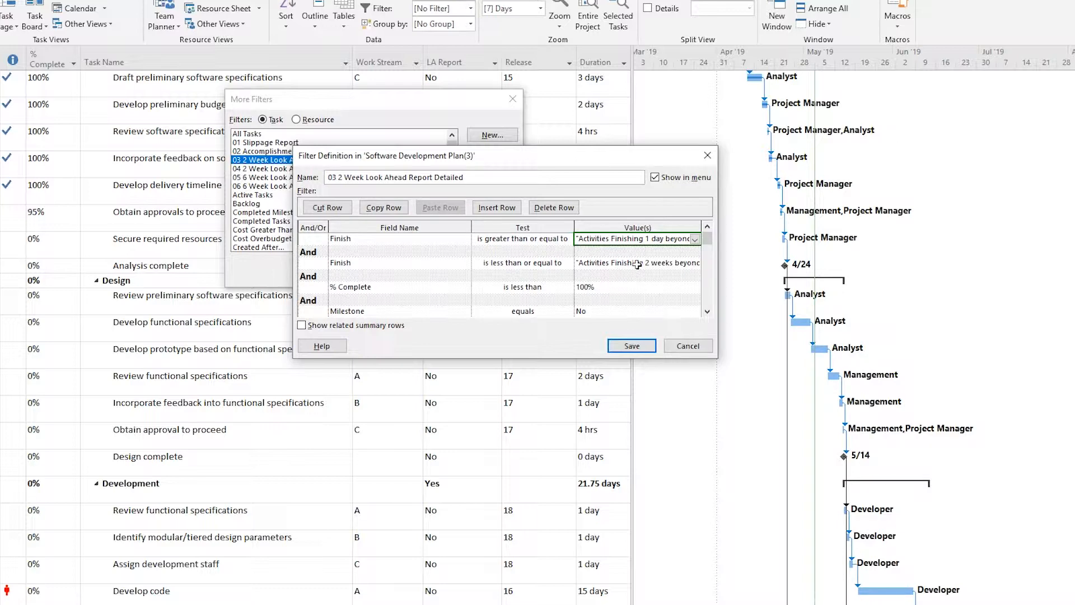
left_click(708, 310)
left_click(708, 311)
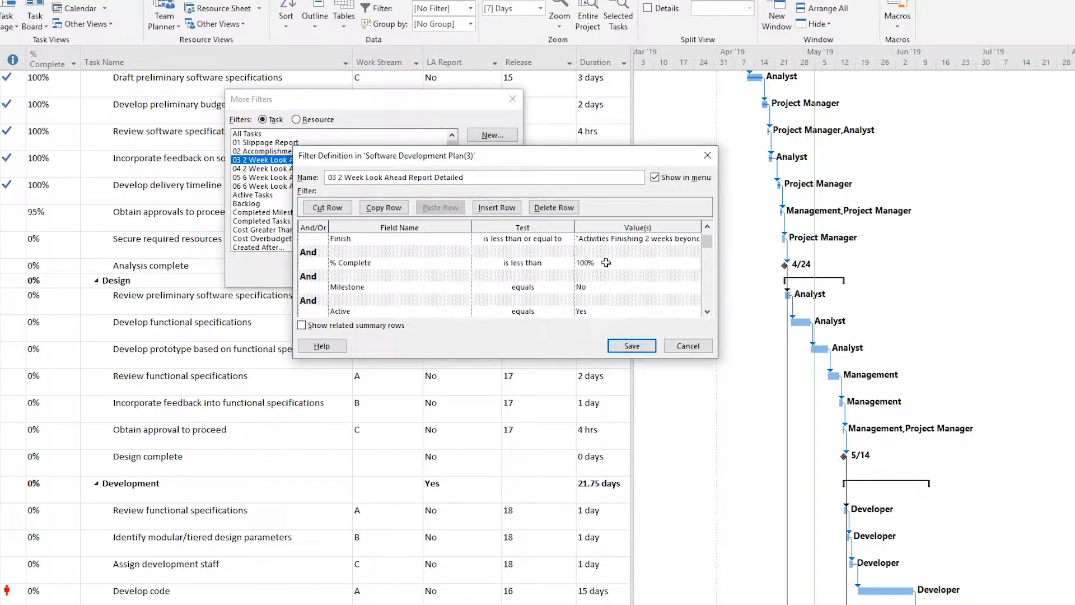
left_click(707, 311)
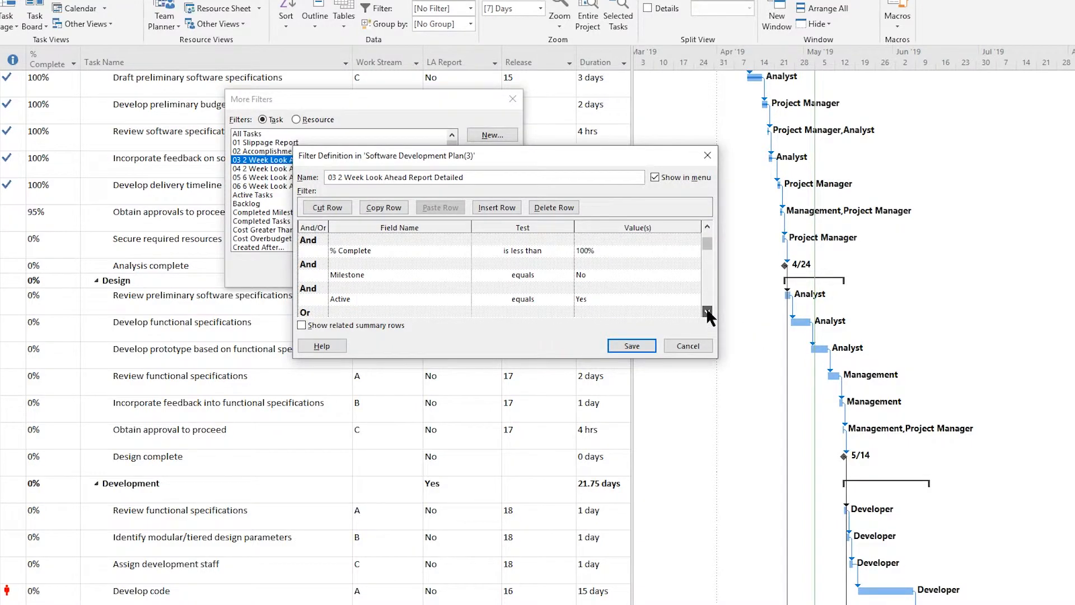
left_click(707, 308)
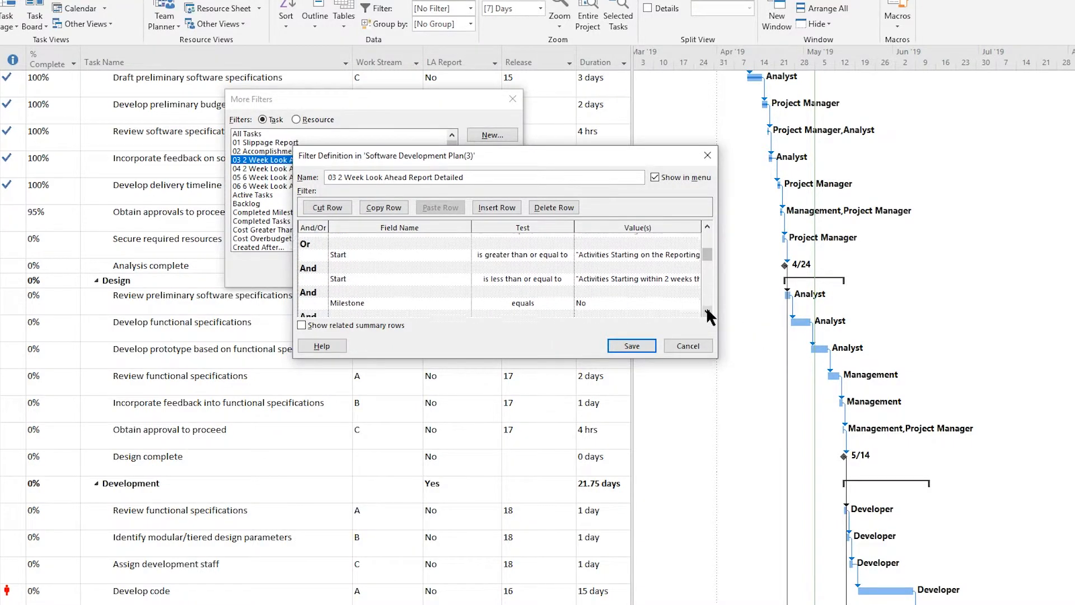
left_click(707, 226)
left_click(707, 226)
left_click(707, 226)
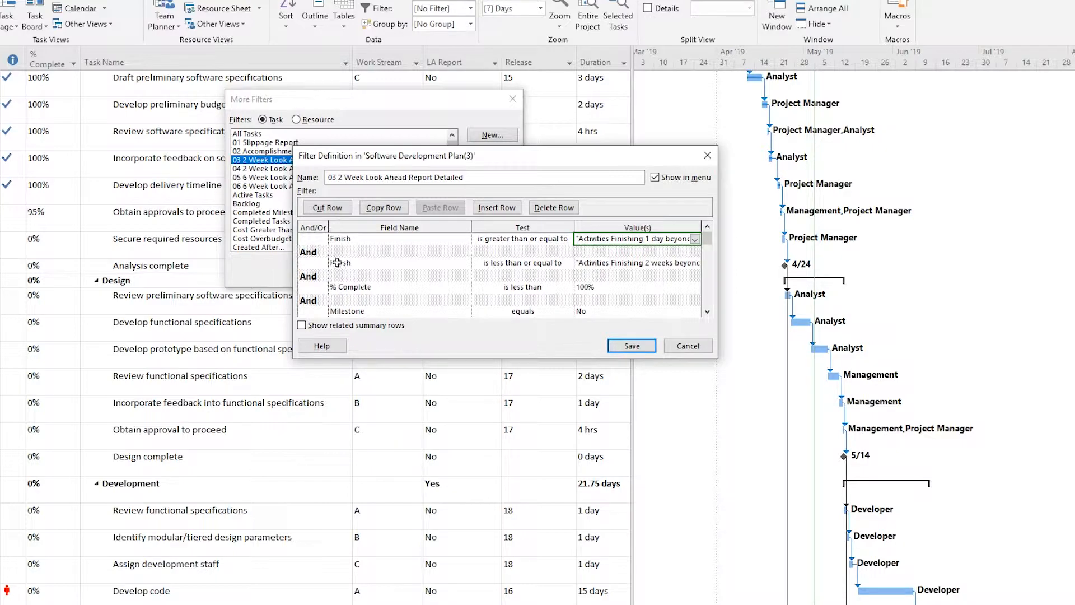
Review the detailed two-week filter's alternative condition group based on the Start date range, and close the definition without saving.
left_click(707, 312)
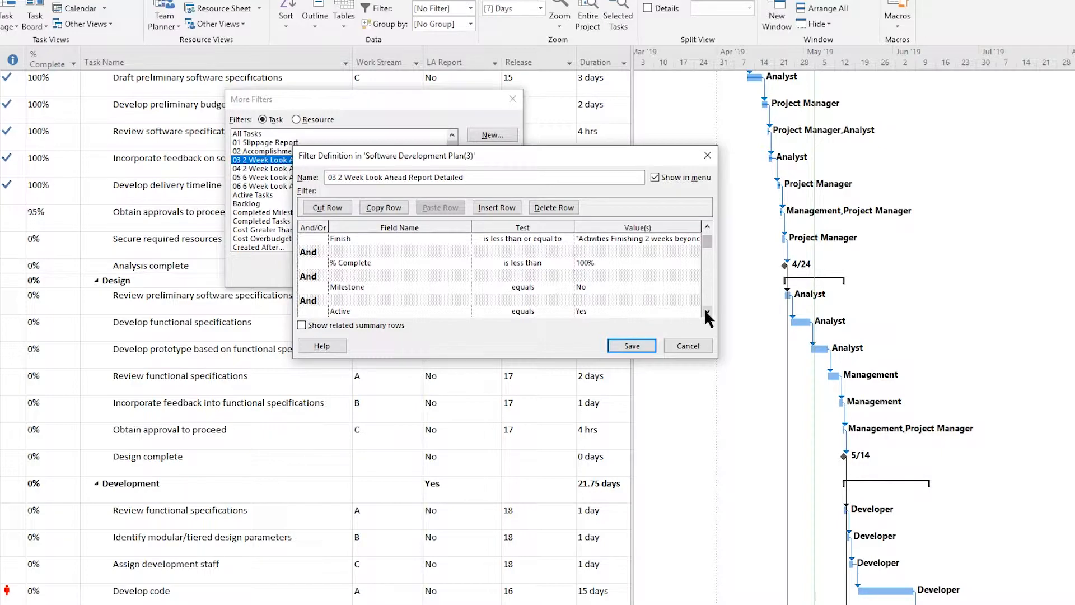
left_click(707, 311)
left_click(707, 311)
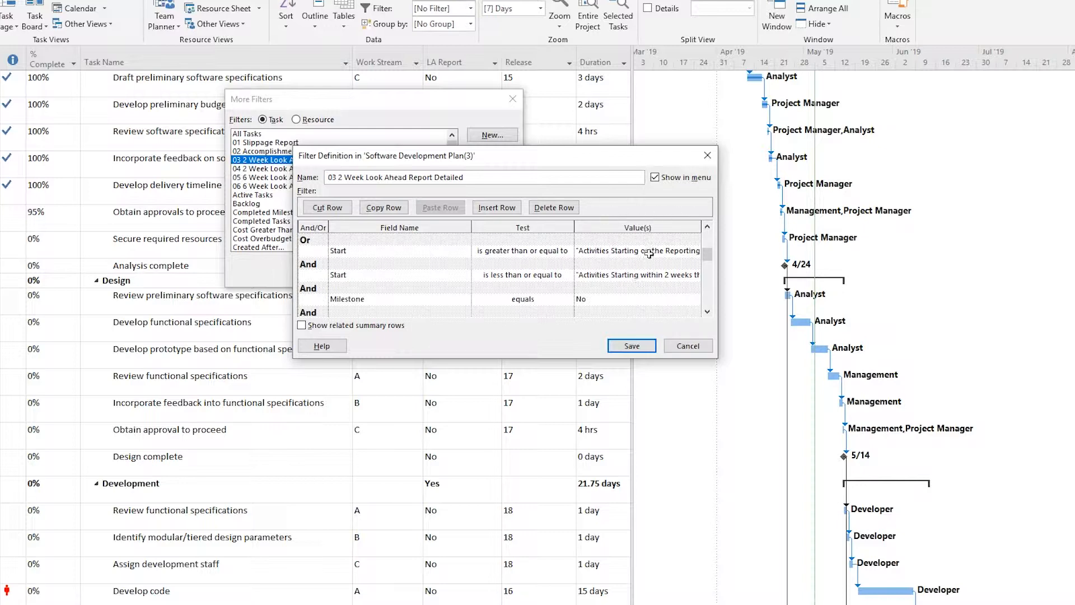
left_click(708, 308)
left_click(708, 308)
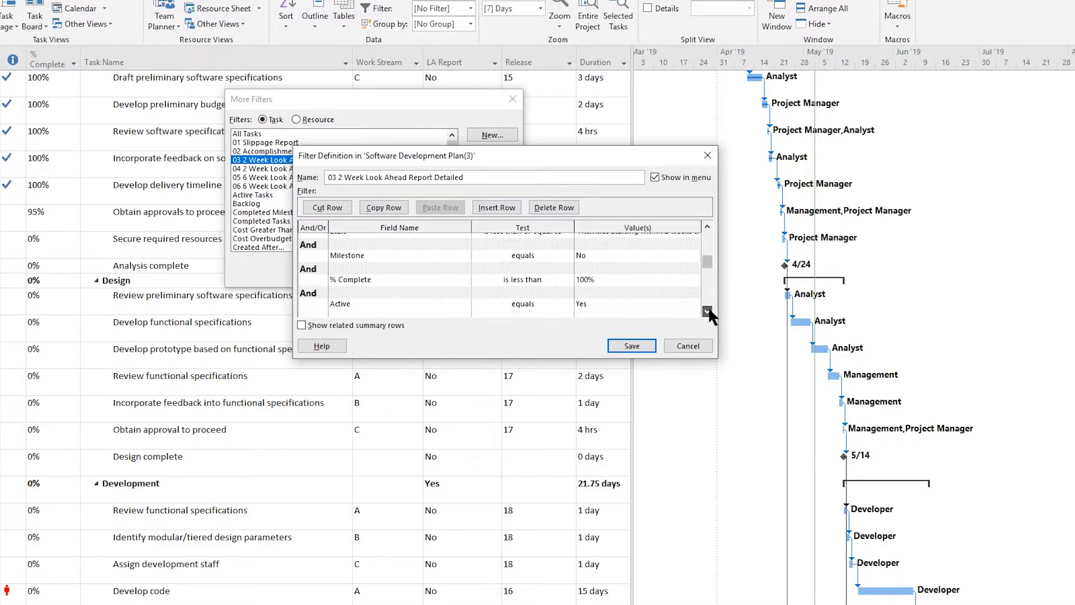
left_click(707, 308)
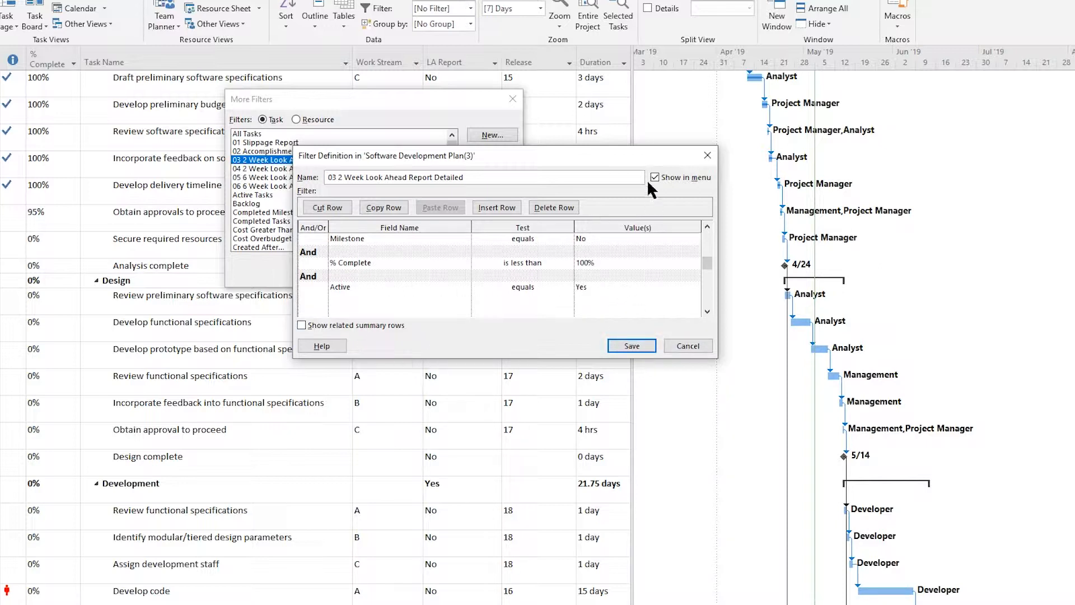
left_click(682, 350)
Open the definition of the 04 2 Week Look Ahead Report High Level filter and reposition its window.
left_click(324, 168)
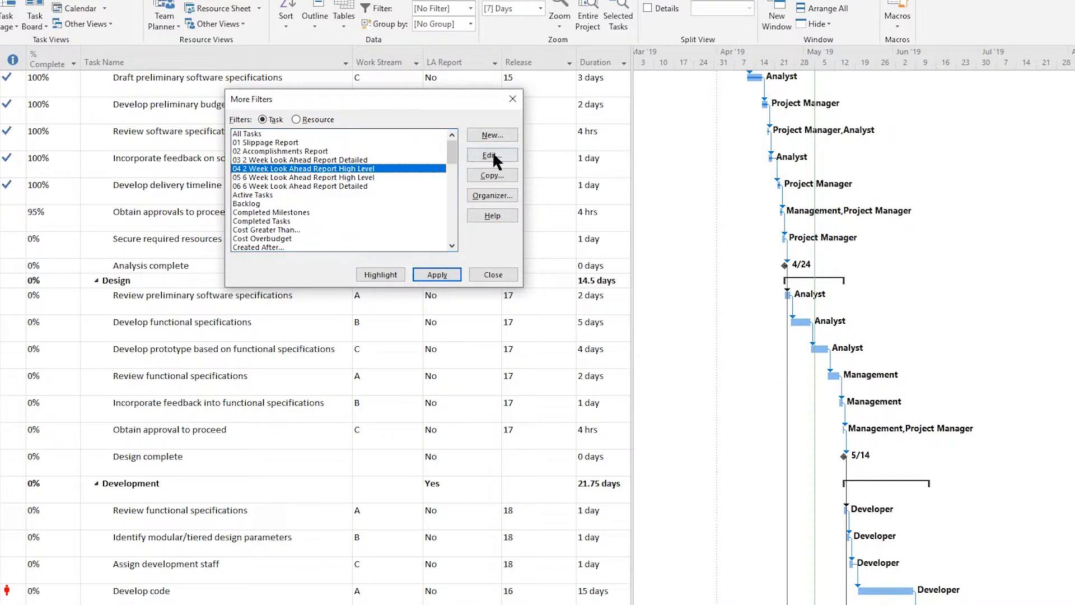
left_click(491, 153)
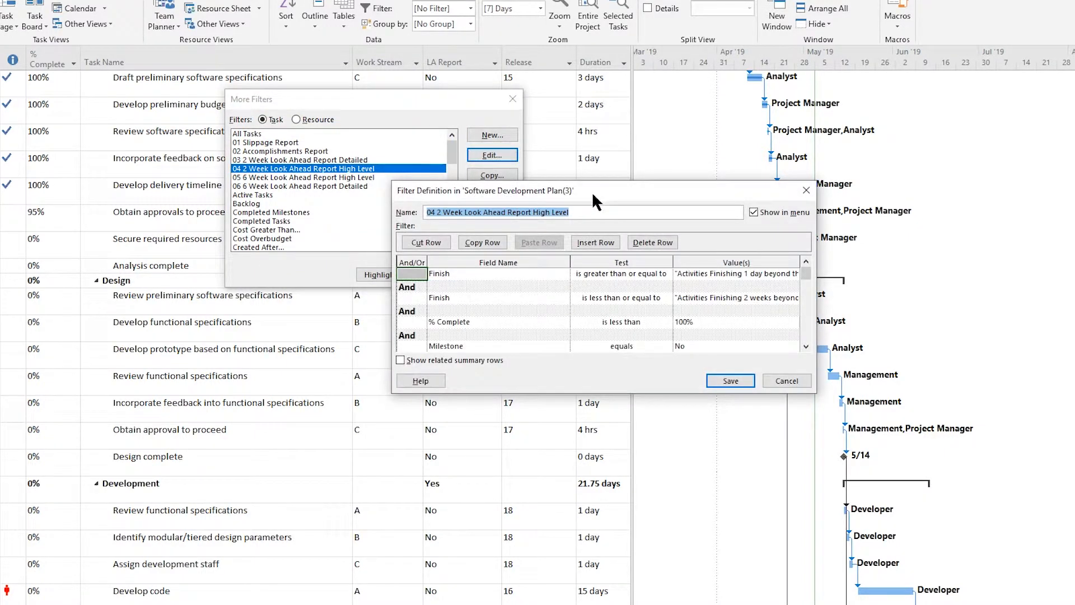
left_click_drag(592, 192, 540, 156)
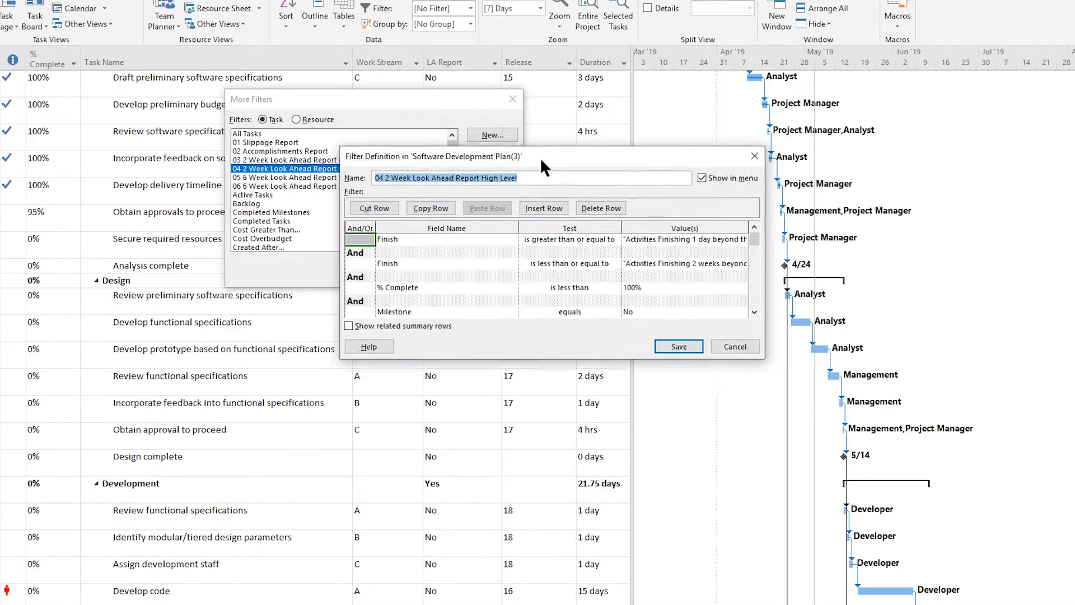
Inspect which field the LA Report condition uses in the first condition group of the high-level two-week filter.
left_click(754, 310)
left_click(754, 310)
left_click(754, 311)
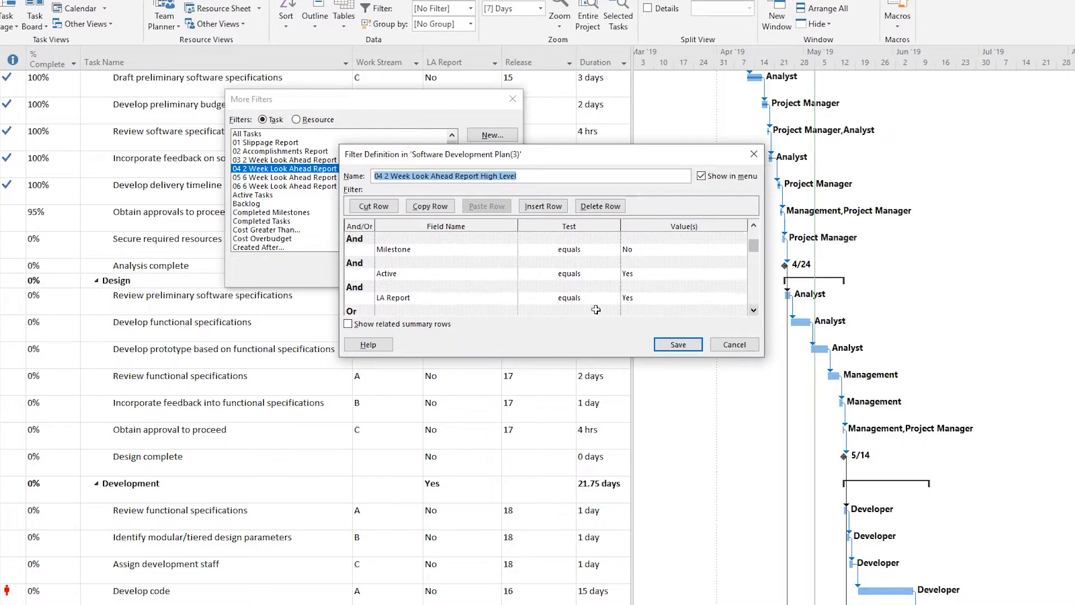
left_click(512, 297)
left_click(512, 297)
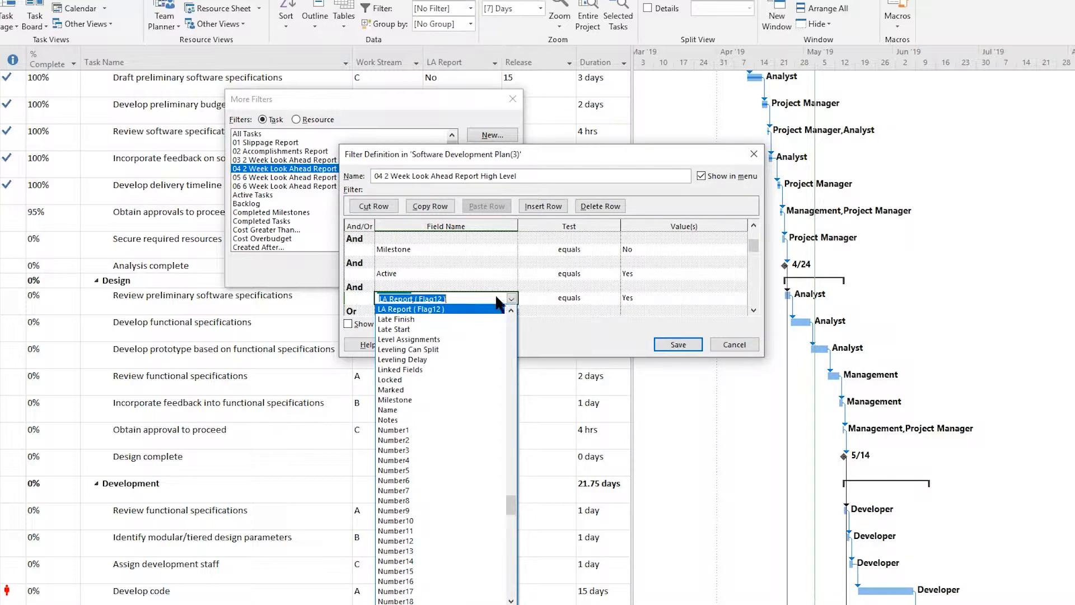
left_click(528, 301)
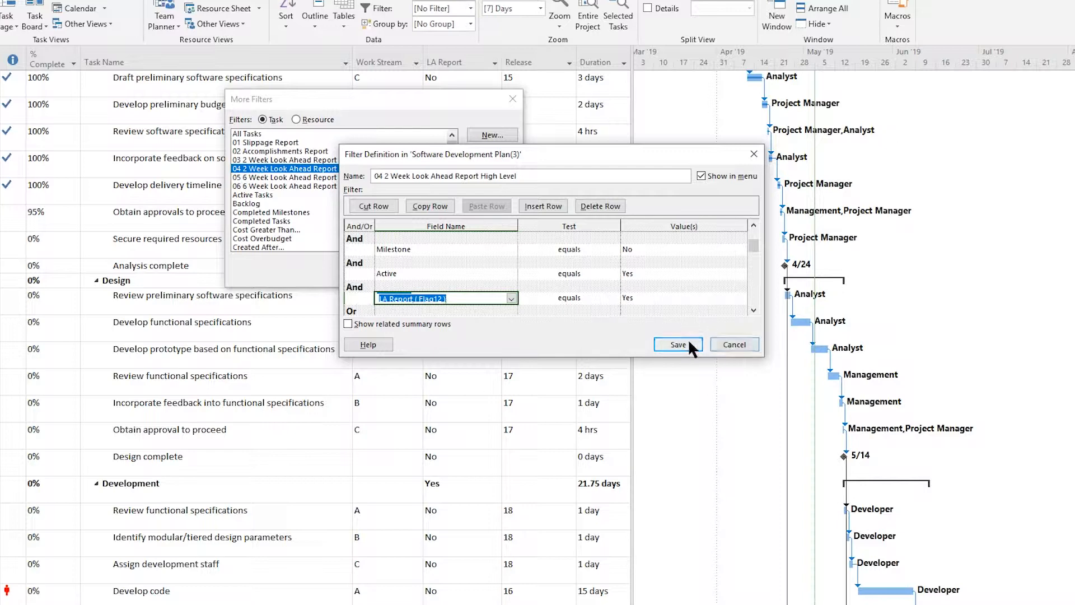
Review the high-level two-week filter's Start-based condition group through its LA Report condition, and cancel the definition.
left_click(753, 310)
left_click(753, 309)
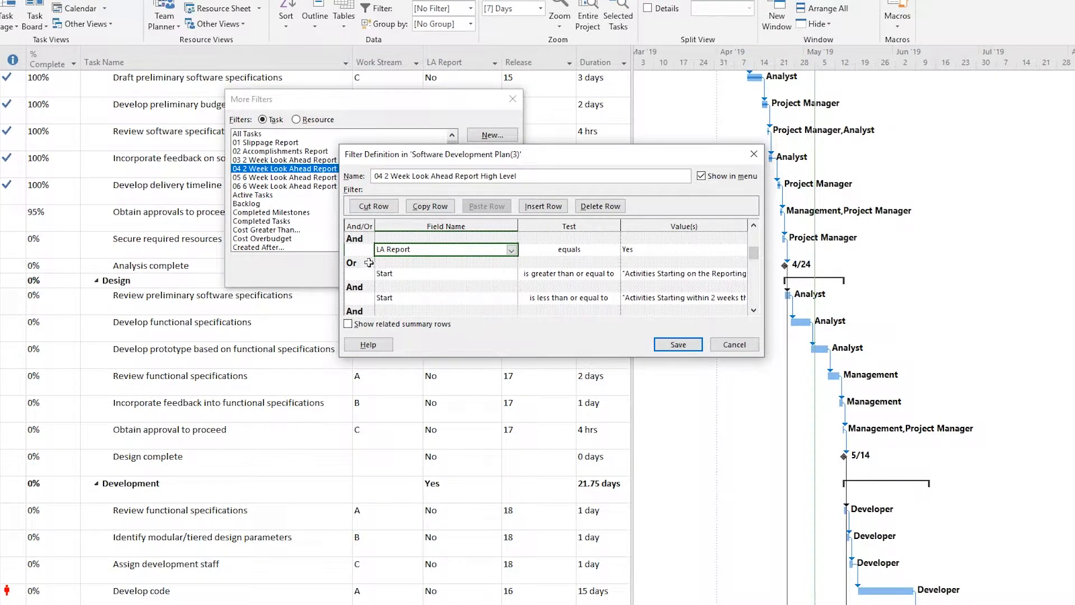
left_click(754, 309)
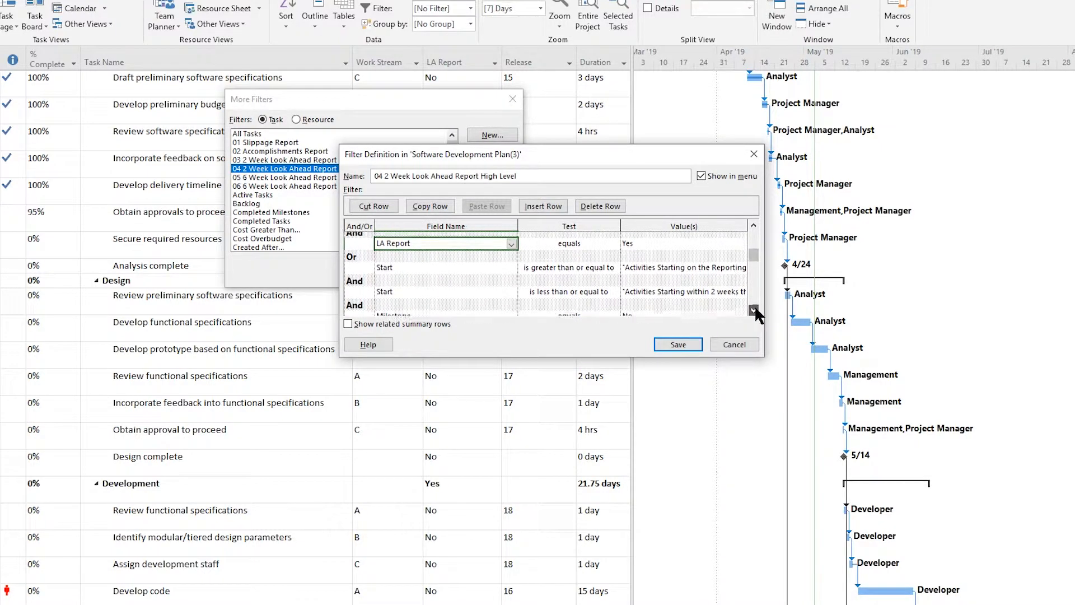
left_click(754, 309)
left_click(754, 308)
left_click(754, 310)
left_click(754, 309)
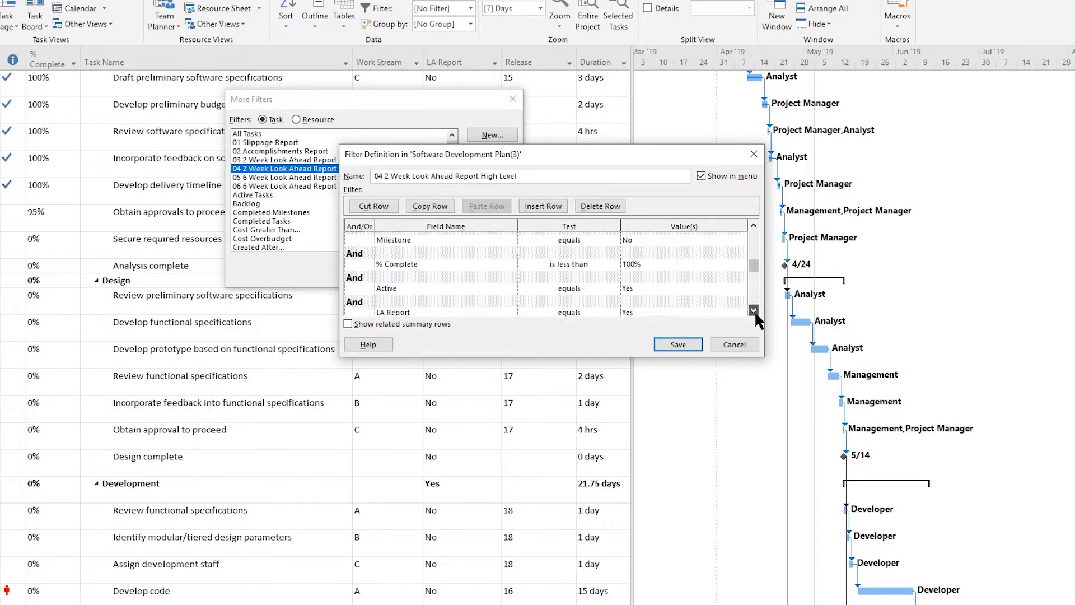
left_click(754, 309)
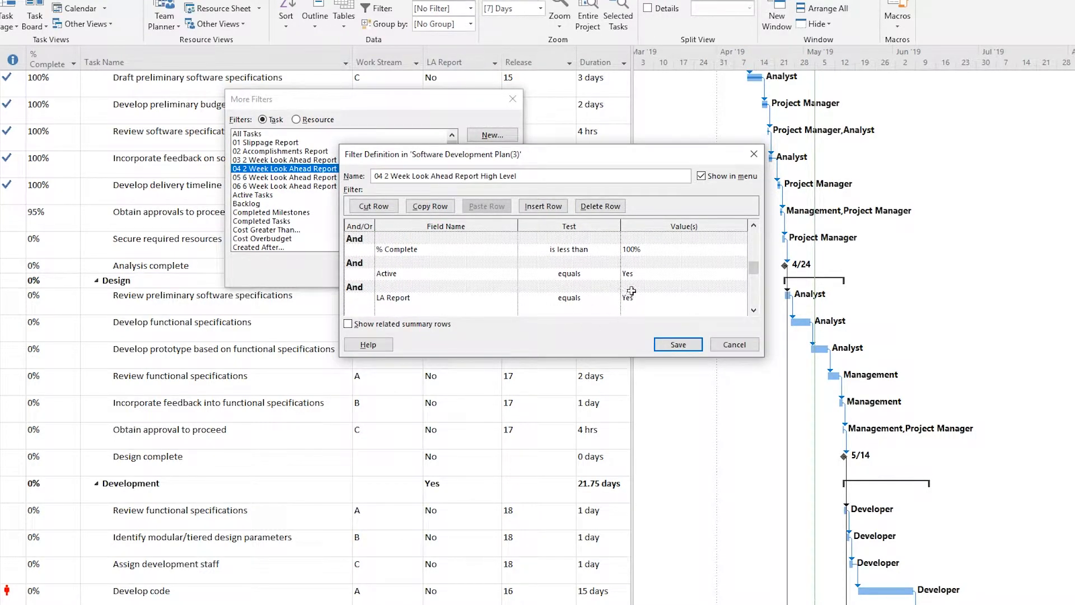
left_click(721, 343)
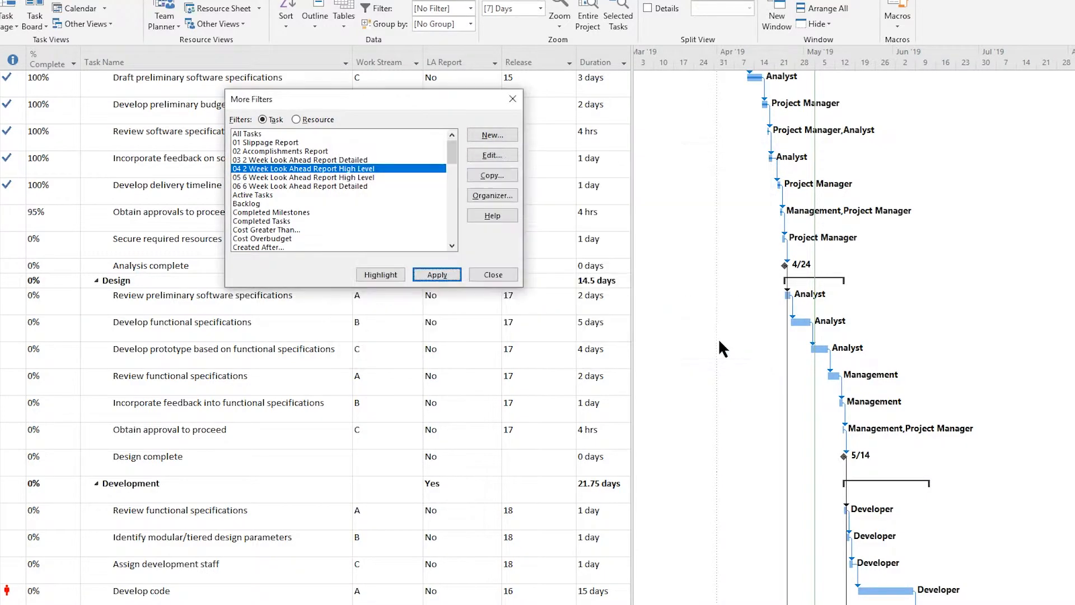
Point out the 05 High Level and 06 Detailed six-week look ahead filters, and close the filter list without applying one.
left_click(254, 177)
left_click(259, 186)
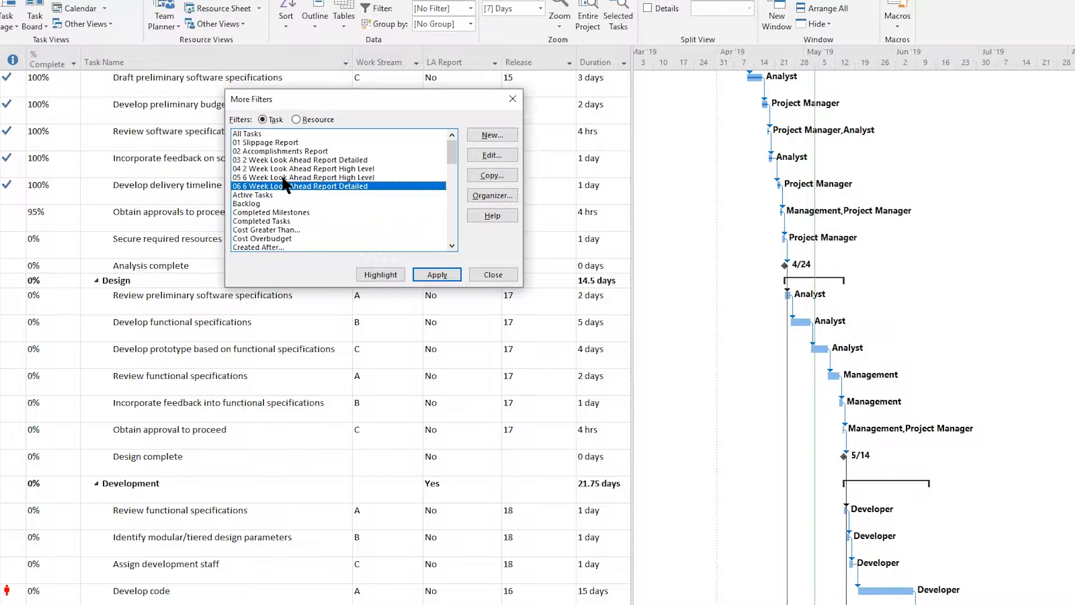
left_click(245, 178)
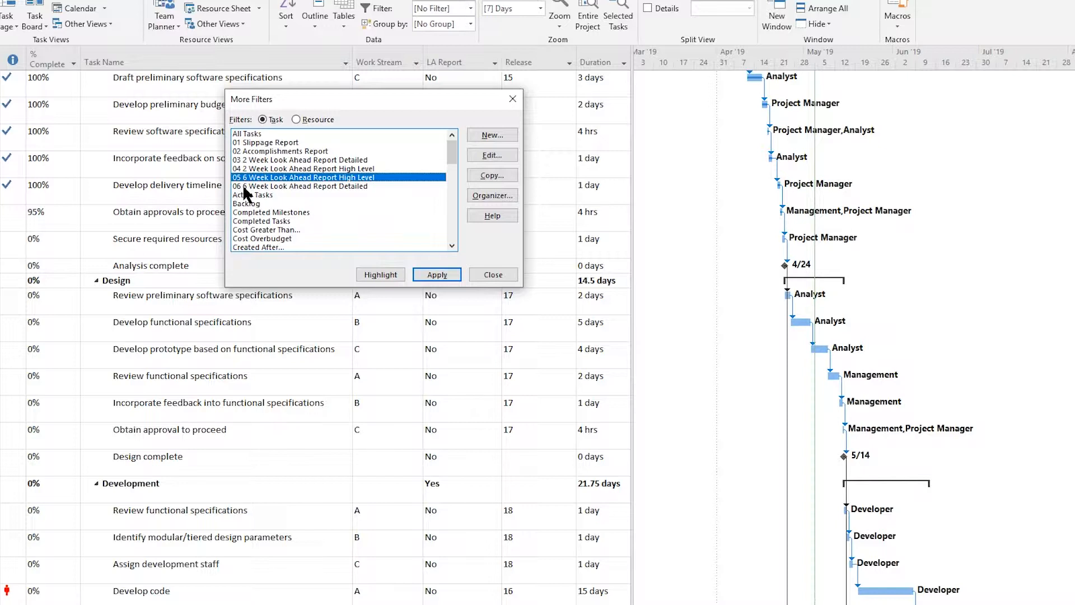
left_click(243, 187)
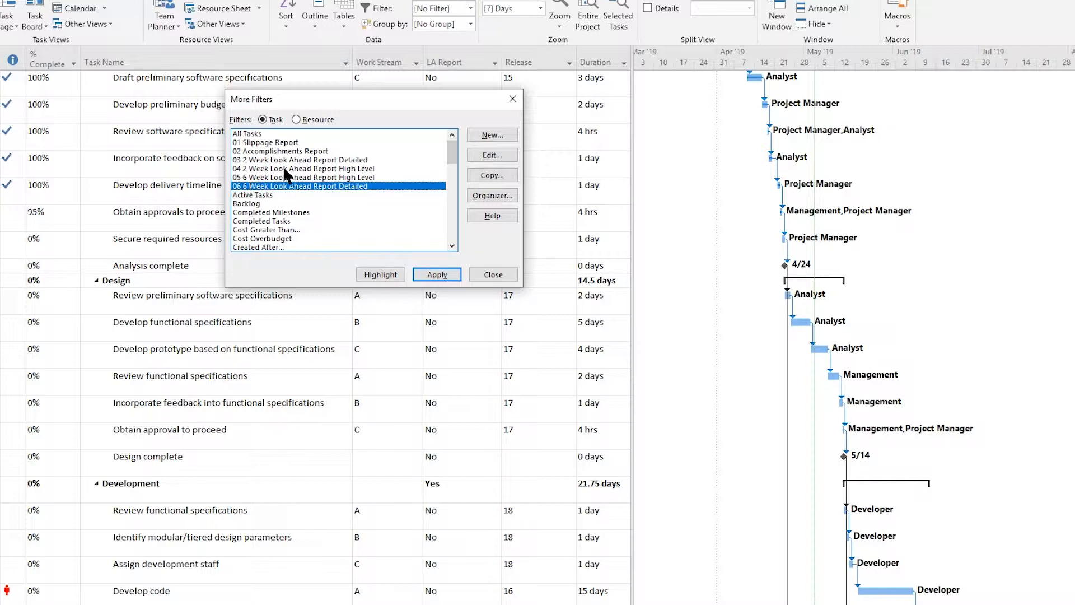
left_click(486, 274)
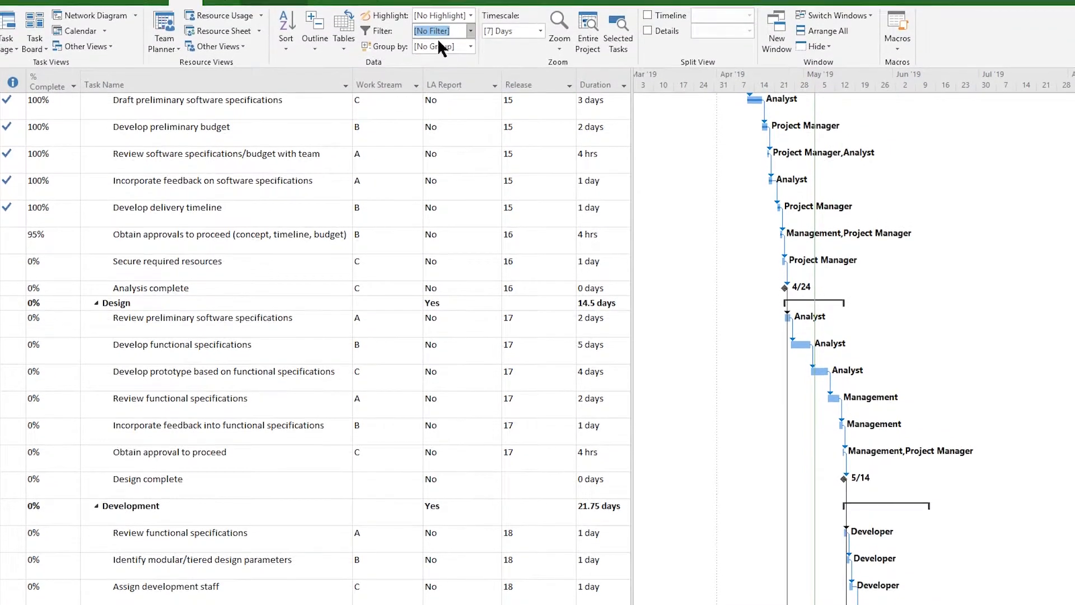
Open the full list of task groups and move its window over the task table.
left_click(470, 65)
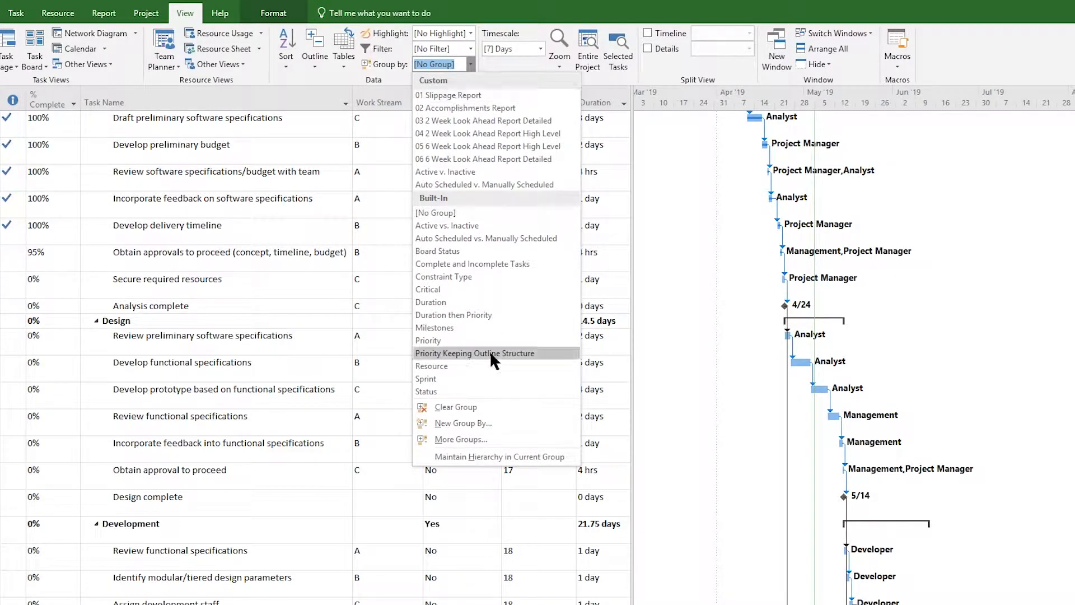
left_click(479, 439)
left_click_drag(576, 229, 412, 240)
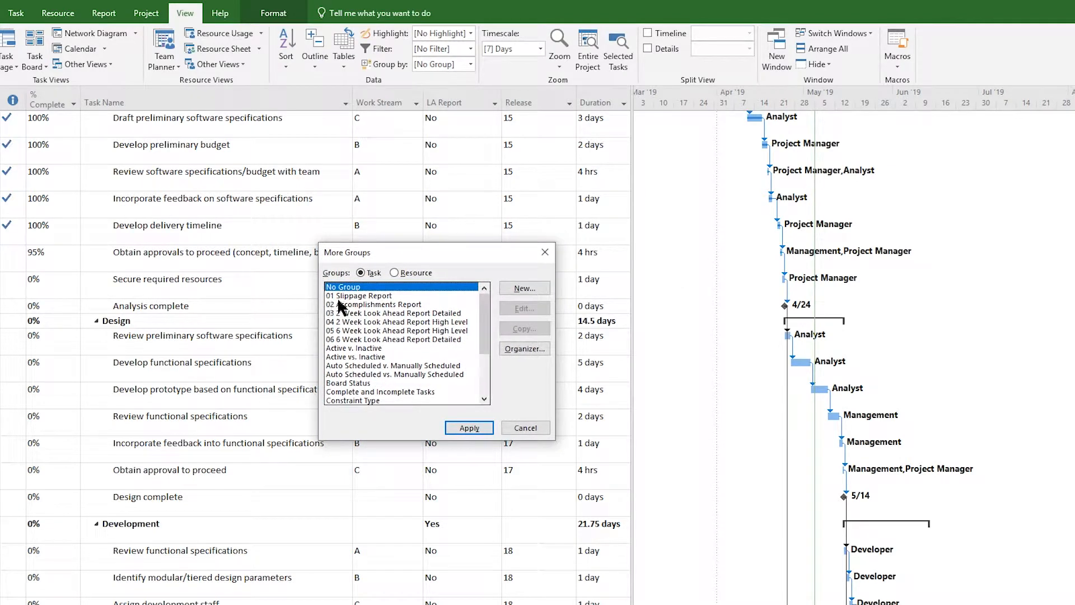
Inspect the 01 Slippage Report group's definition, including which field it groups by, and cancel without changes.
left_click(370, 295)
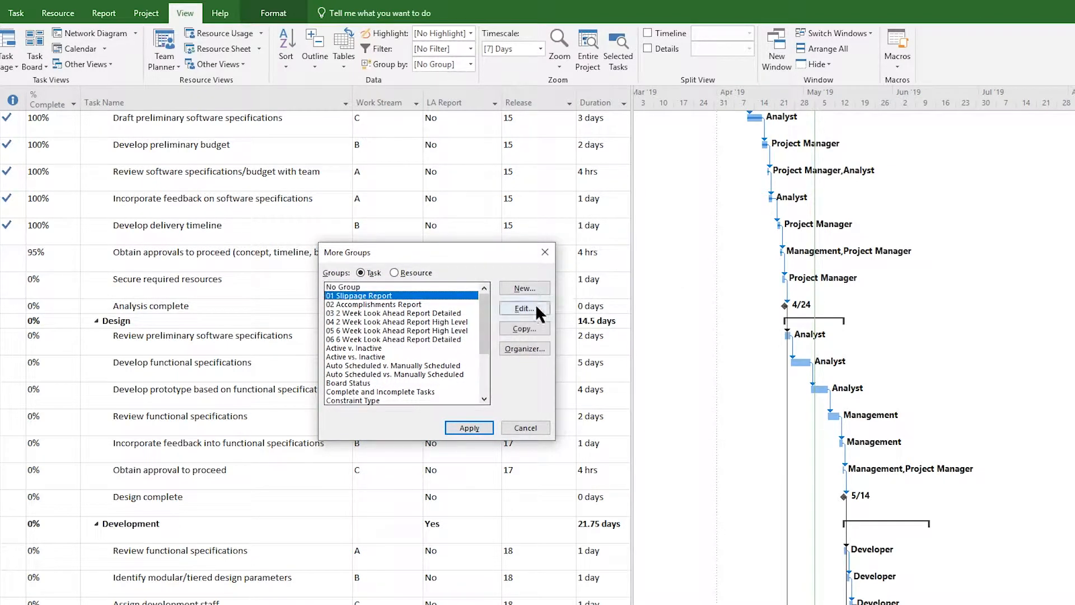
left_click(535, 307)
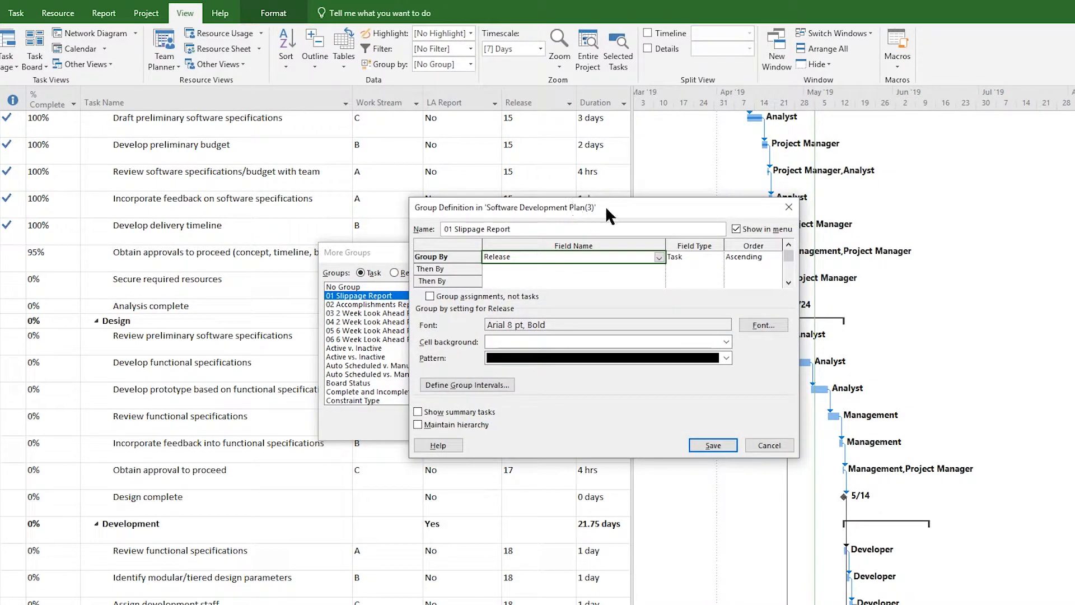
left_click_drag(606, 206, 477, 233)
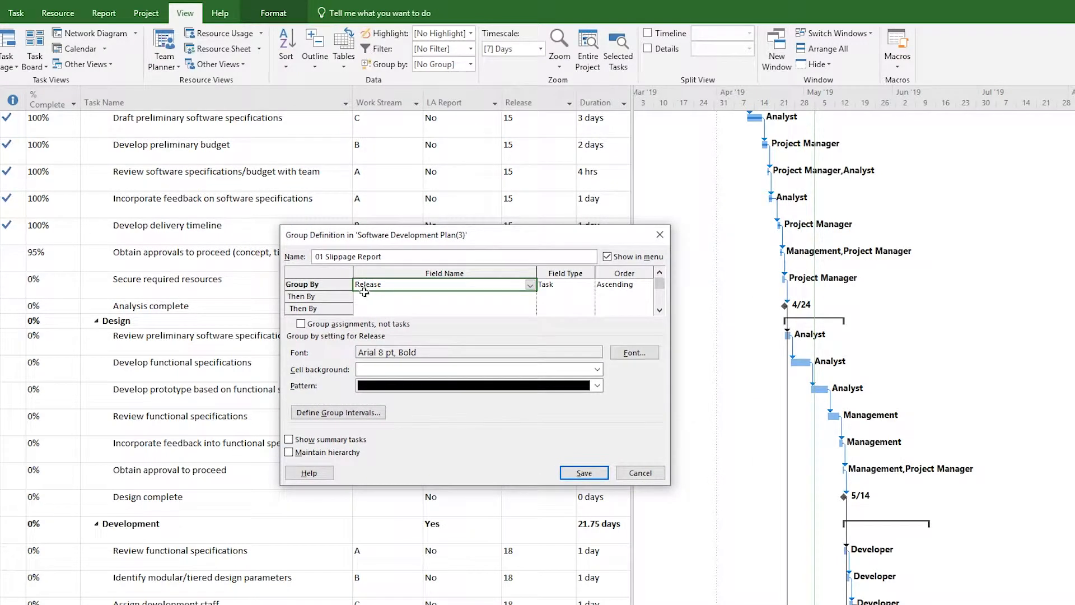
left_click(529, 285)
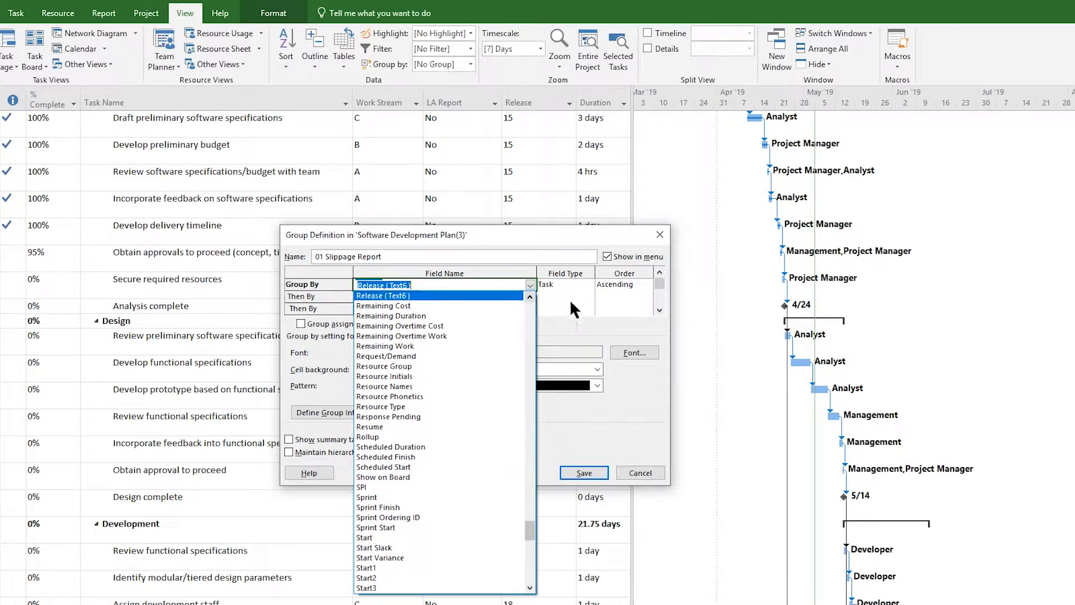
left_click(528, 284)
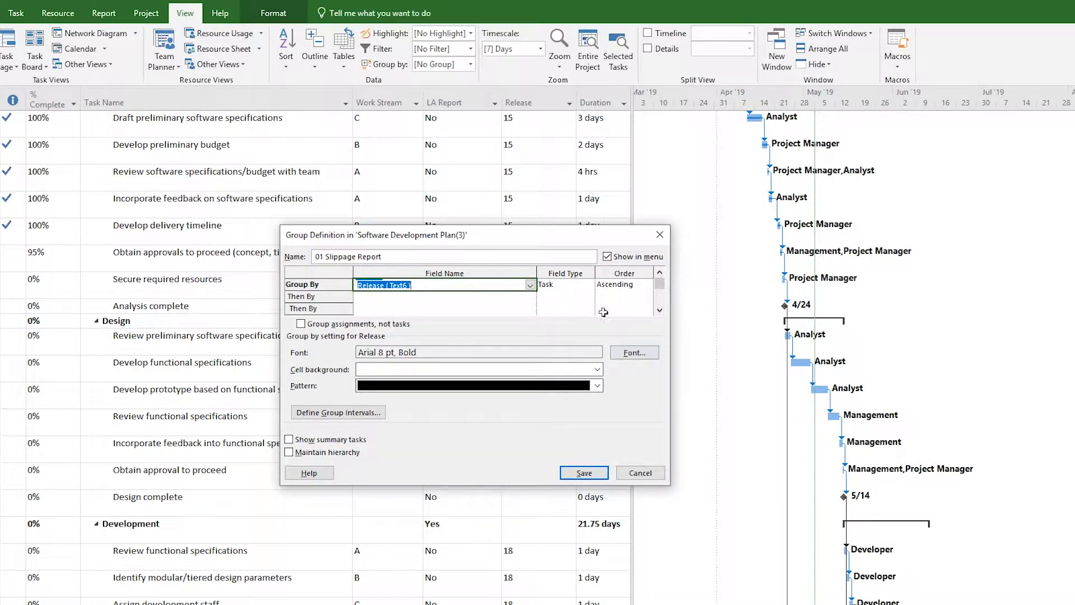
left_click(627, 472)
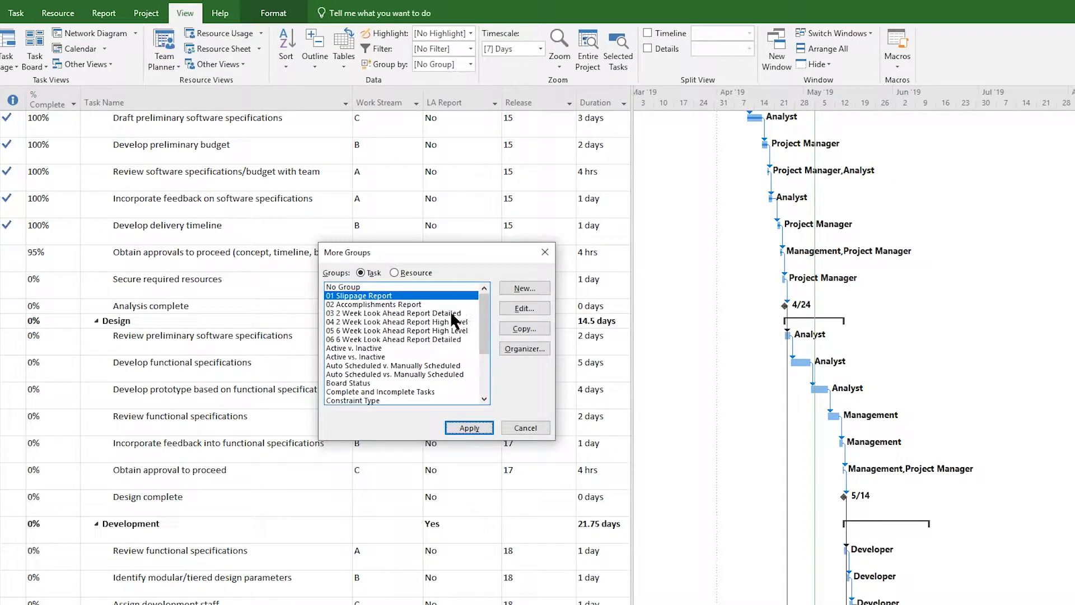
Review which field the 02 Accomplishments Report group uses, and cancel its definition.
left_click(394, 303)
left_click(524, 308)
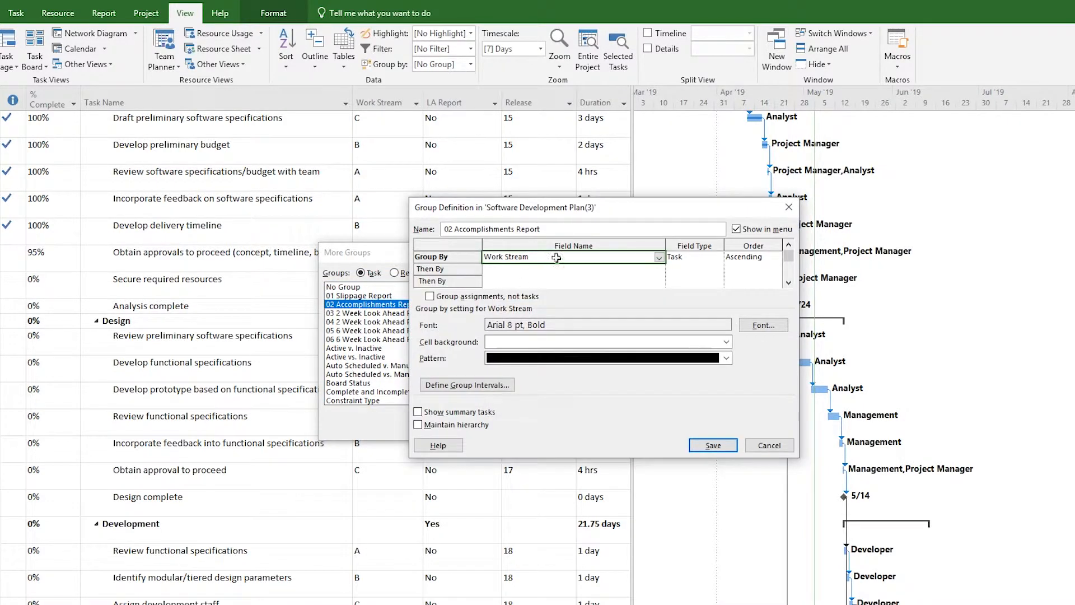
left_click(777, 446)
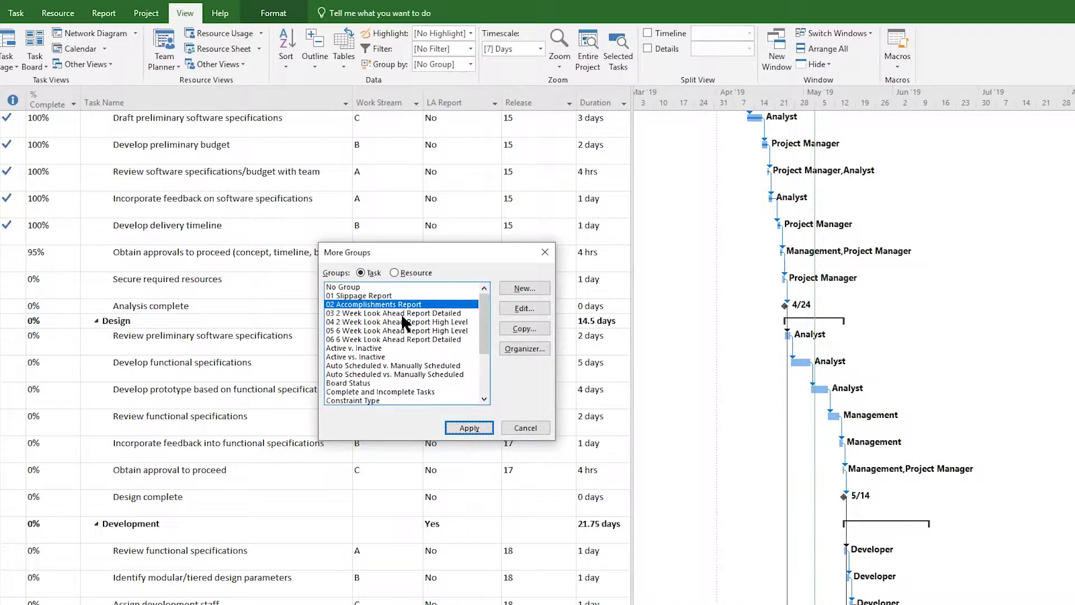
Review the 03 2 Week Look Ahead Report Detailed group's definition, cancel it, and close the group list without applying one.
left_click(401, 313)
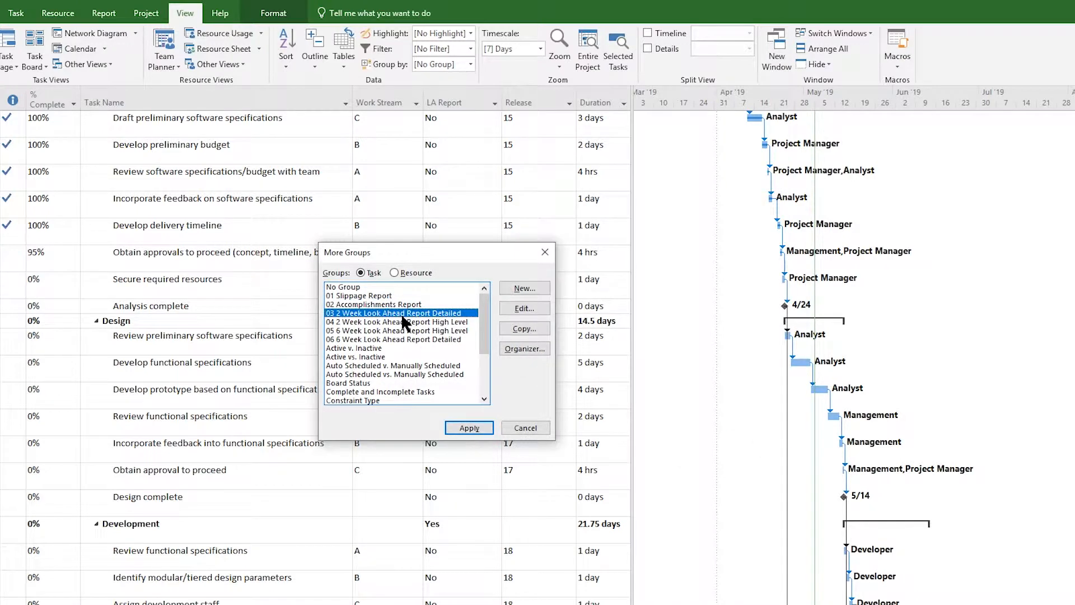
left_click(512, 307)
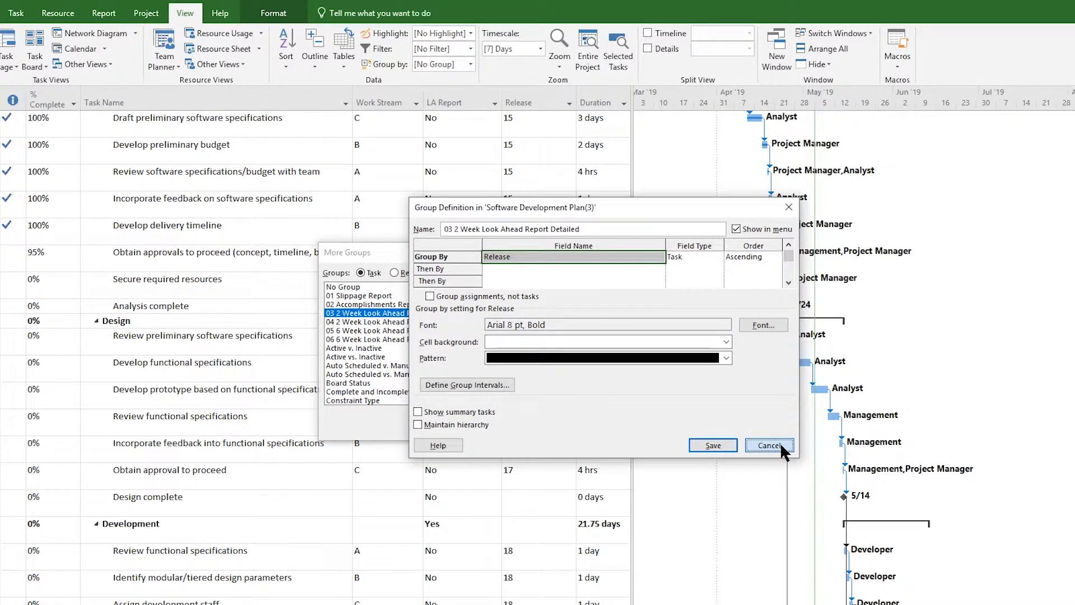
left_click(769, 445)
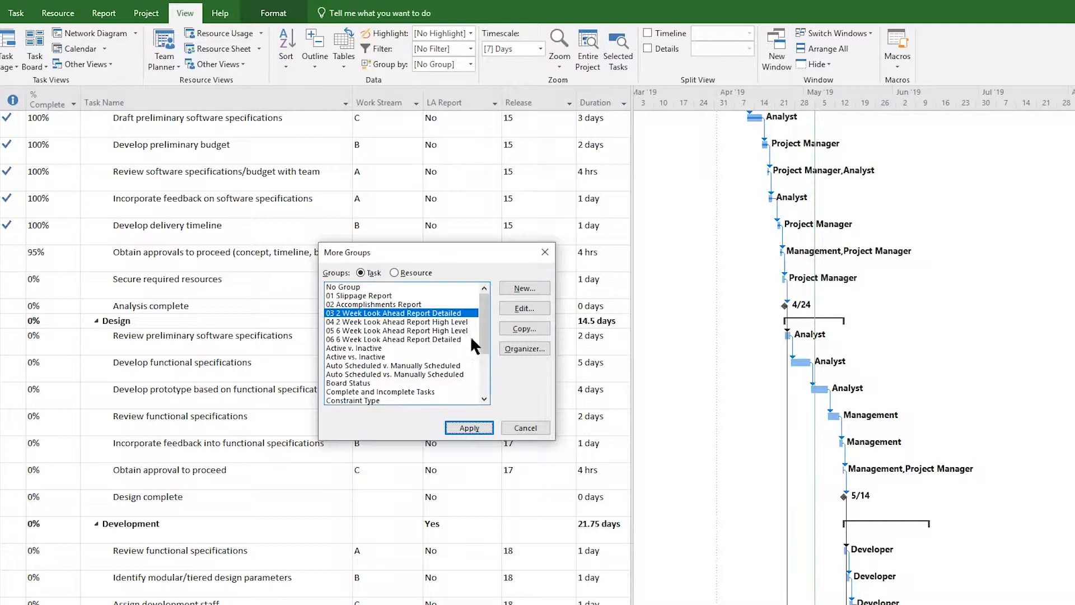
left_click(529, 426)
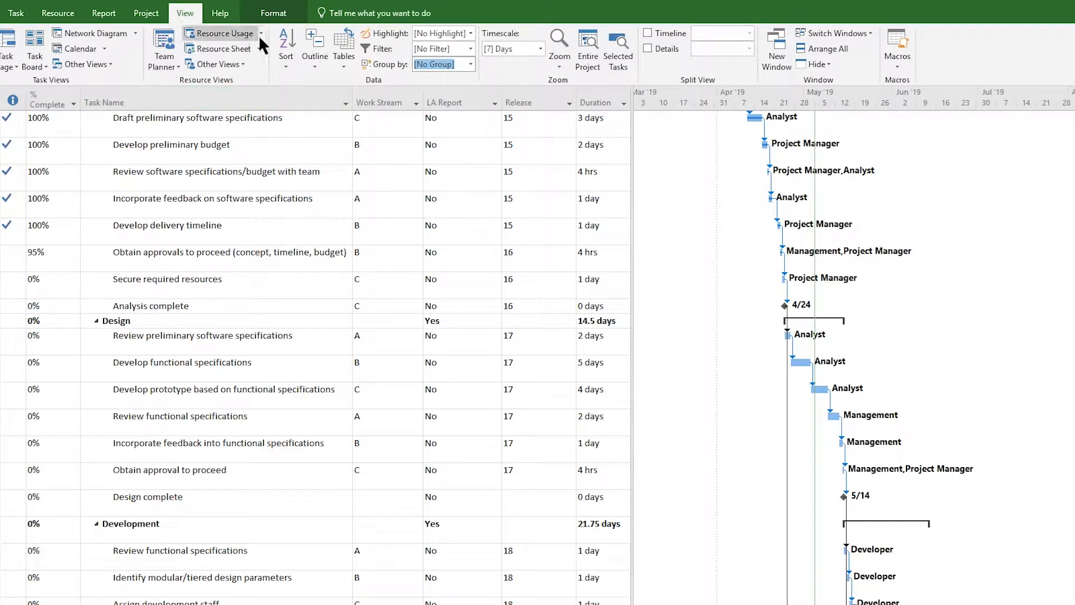
Apply the 01 Slippage Report table to the Gantt chart and open the full list of task tables.
left_click(341, 64)
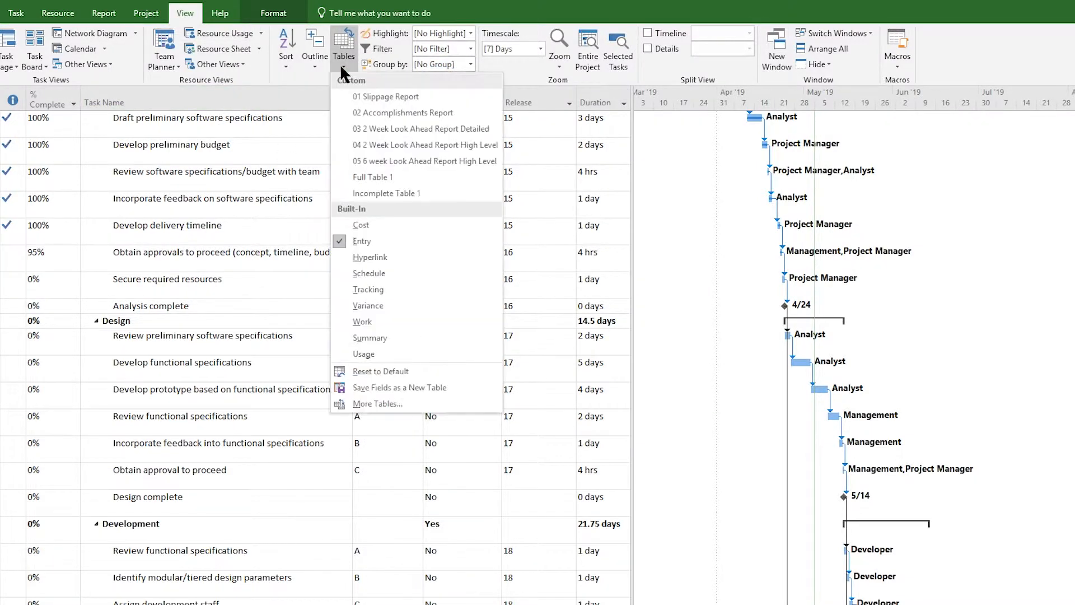
left_click(394, 95)
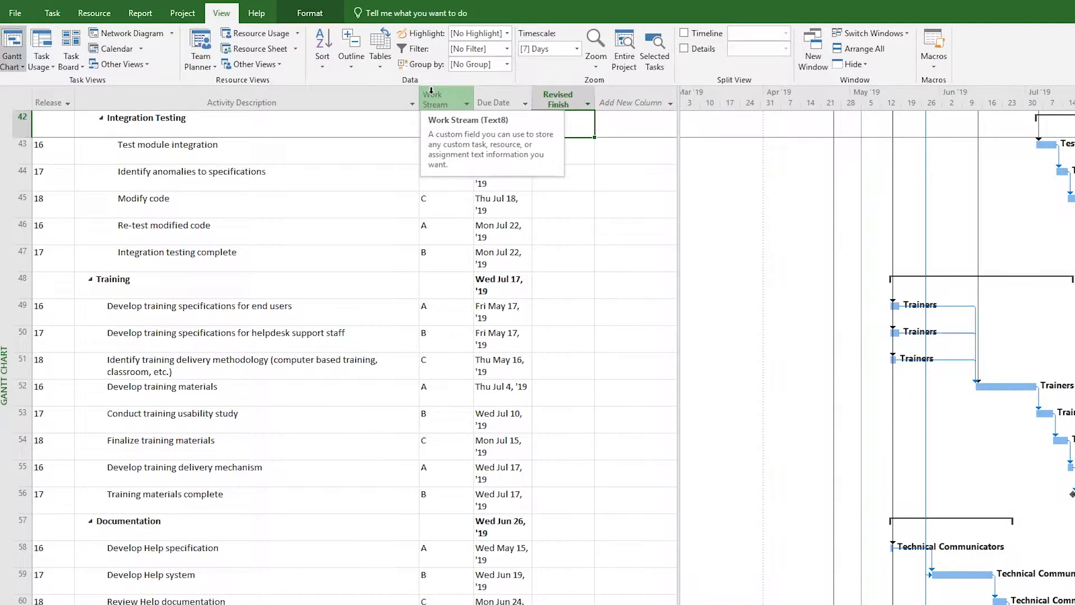
left_click(381, 65)
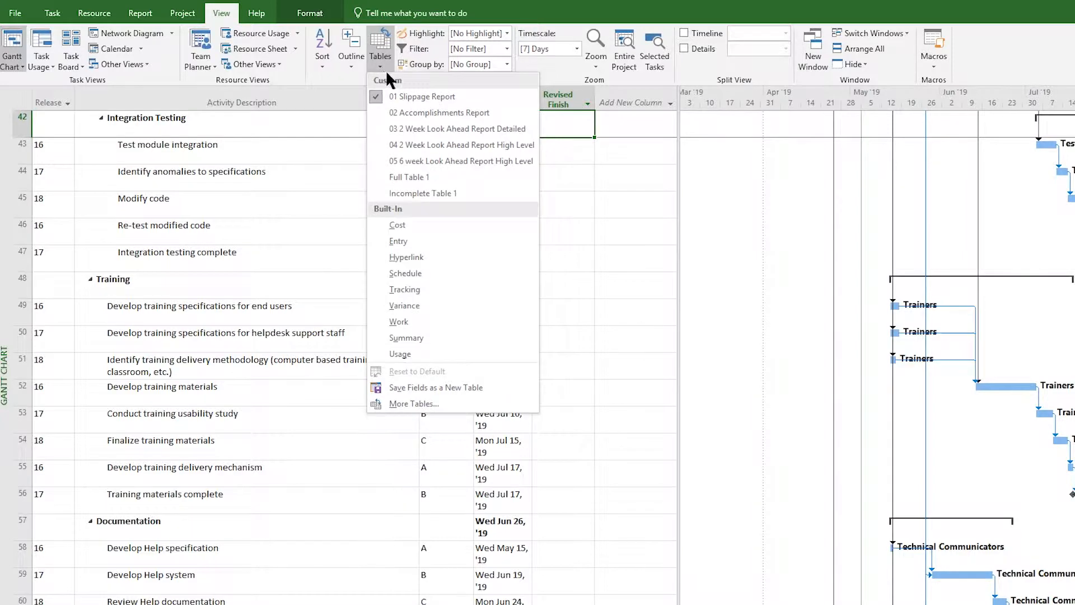
left_click(429, 402)
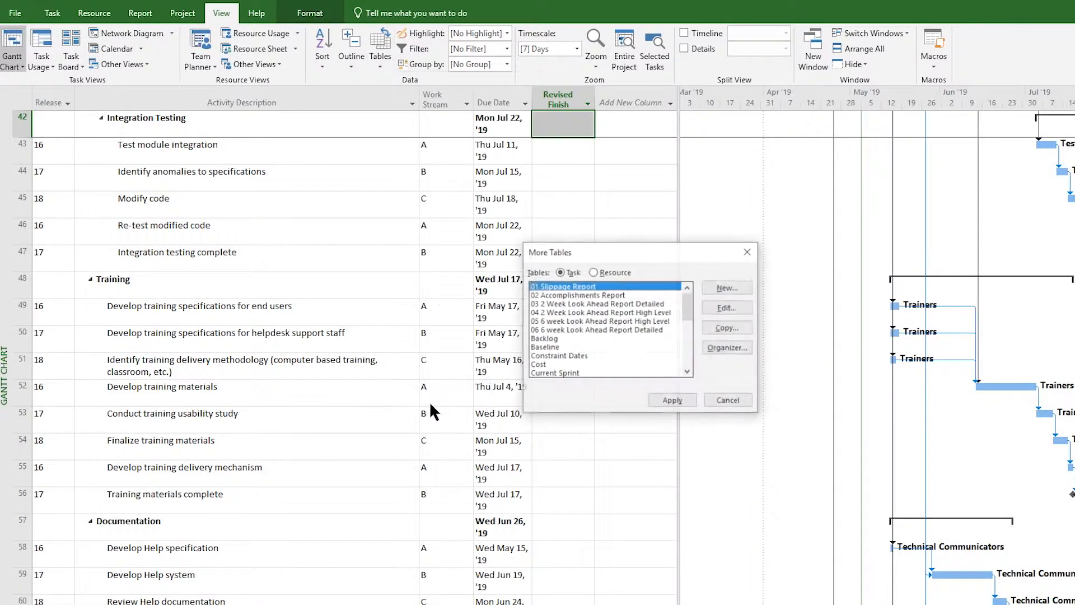
left_click_drag(642, 254, 375, 224)
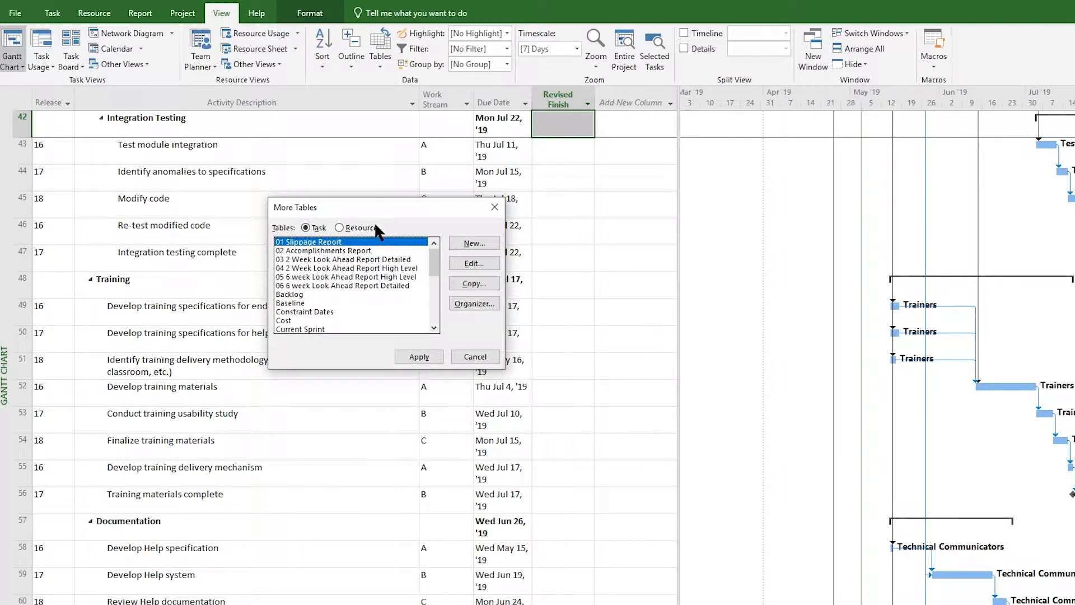
Open the 01 Slippage Report table's definition and go through its Release, Name, Work Stream, Finish and Text28 field rows.
left_click(477, 261)
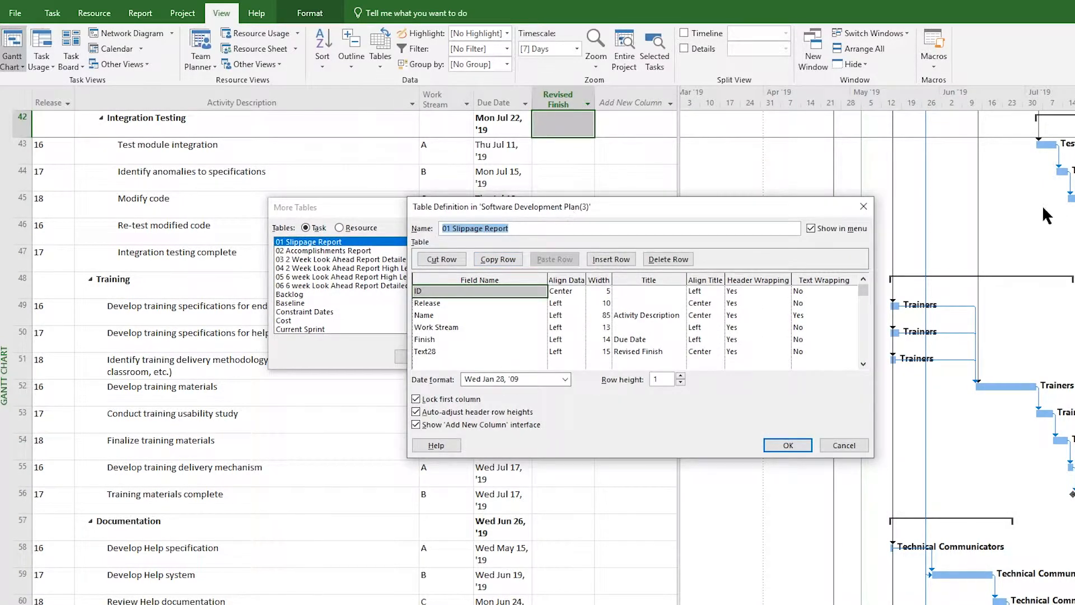
left_click_drag(828, 211, 736, 206)
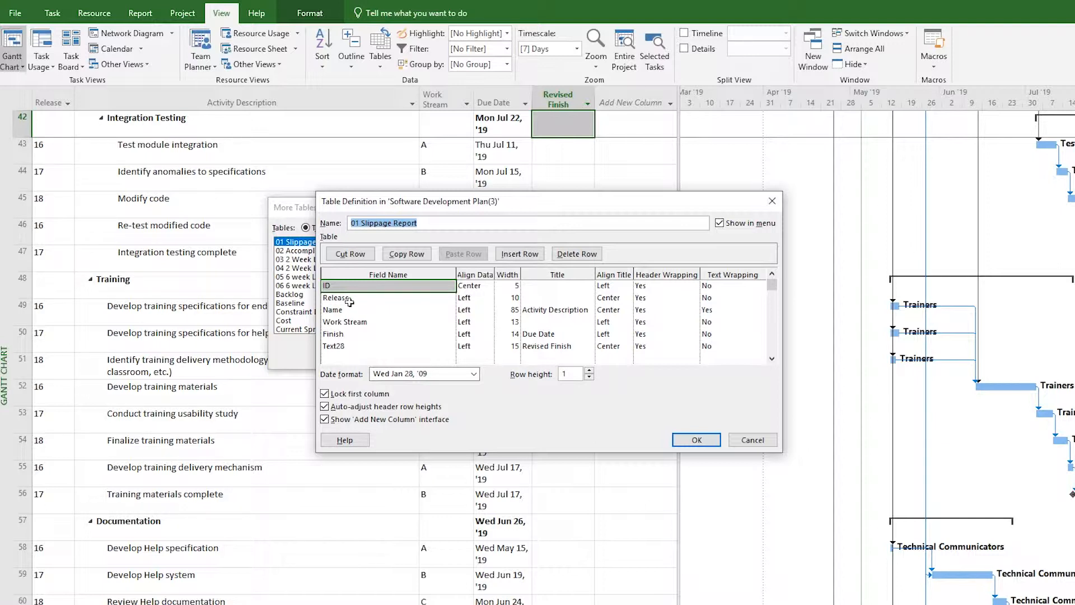
left_click(349, 300)
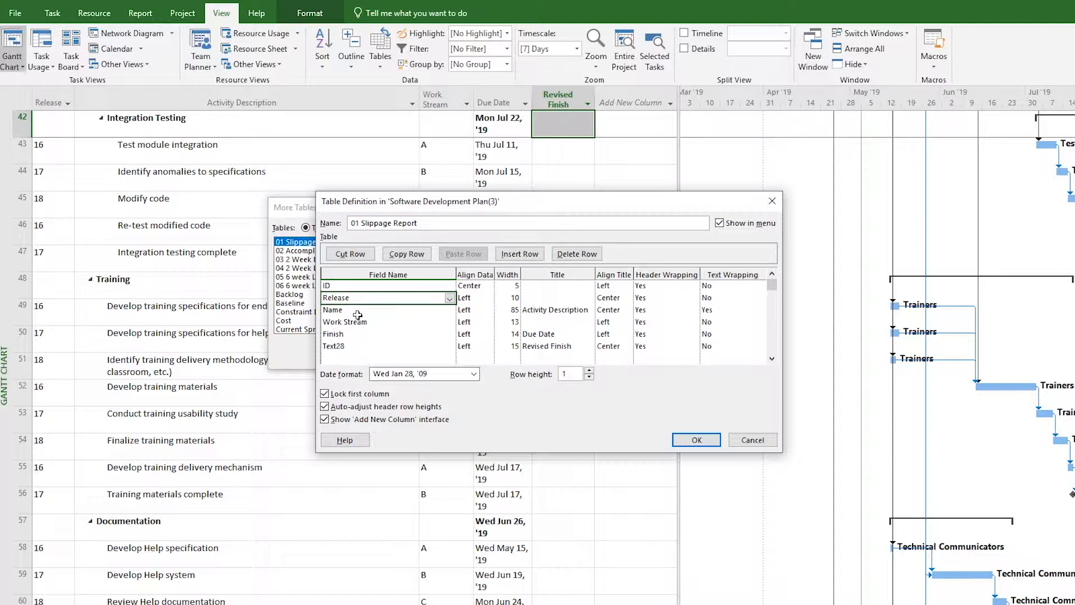
left_click(356, 312)
left_click(368, 322)
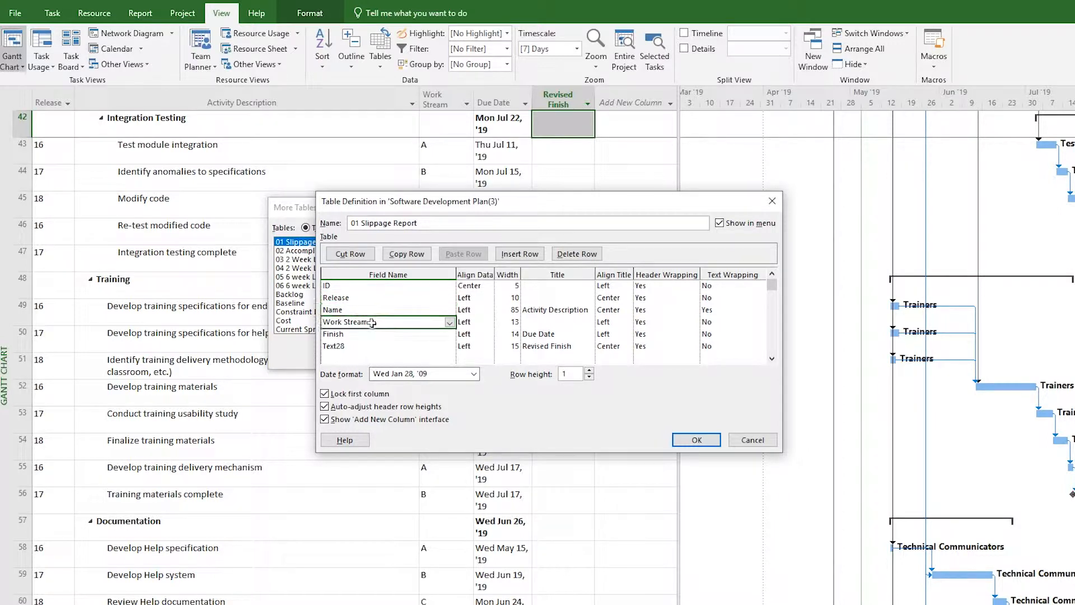
left_click(368, 335)
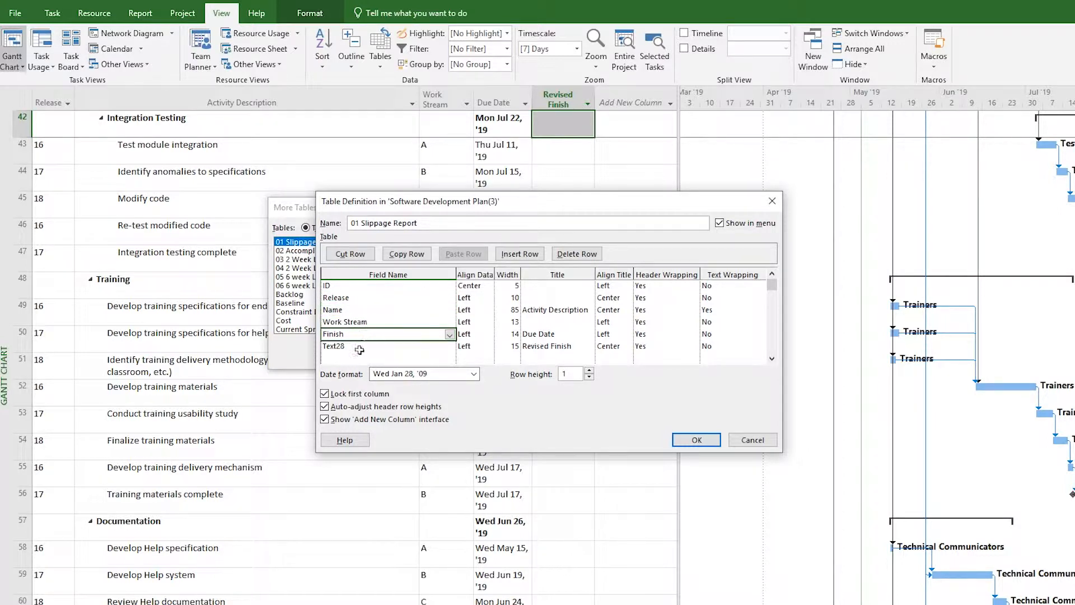
left_click(353, 348)
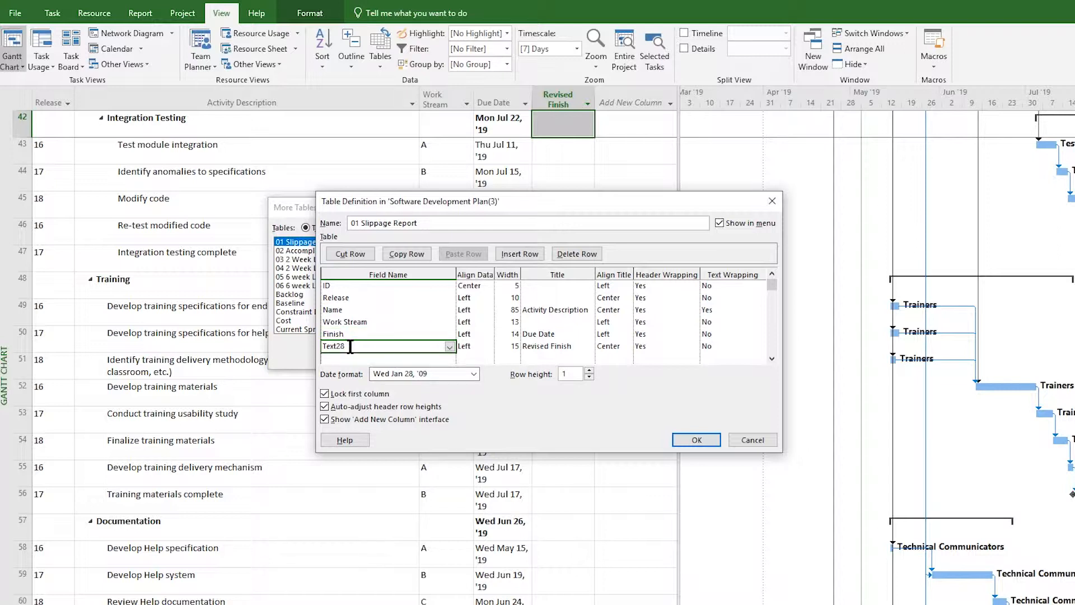
Examine the custom column titles given to the Name, Finish and Text28 fields, and accept the Slippage table definition.
left_click(379, 335)
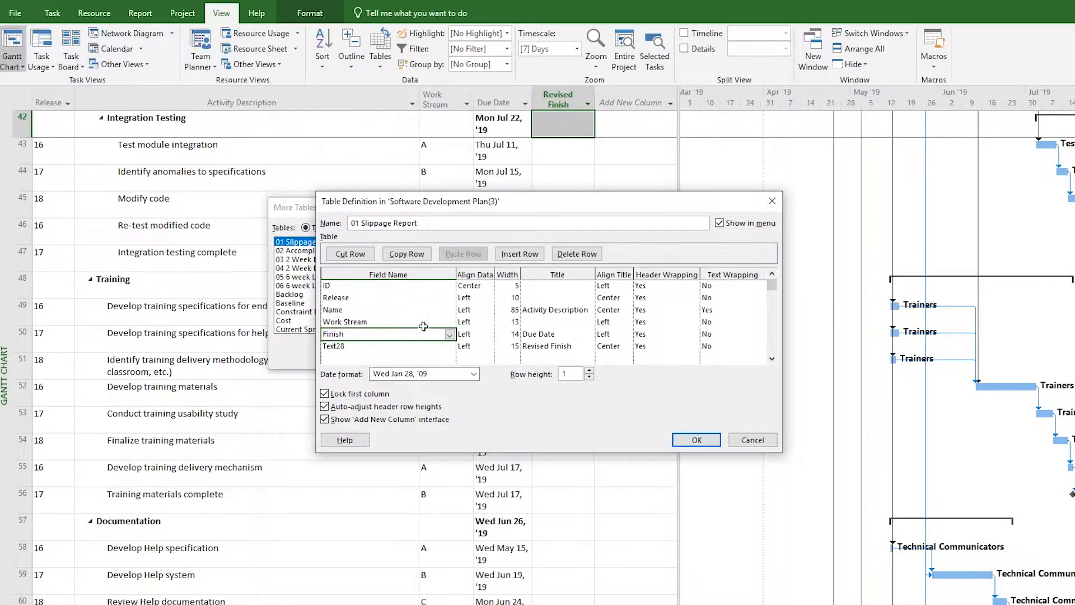
left_click(403, 312)
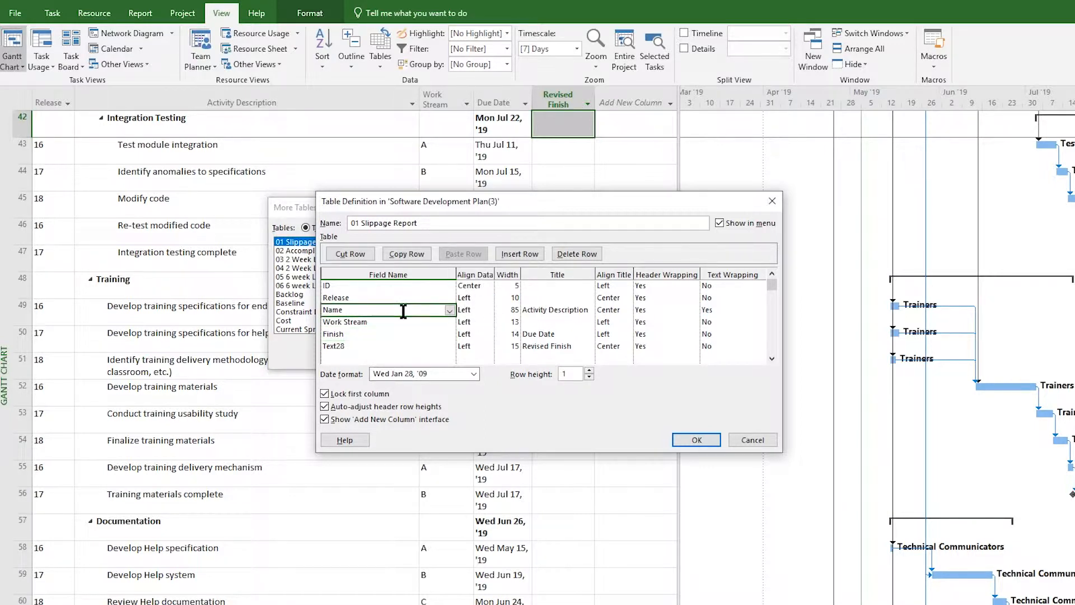
left_click(557, 309)
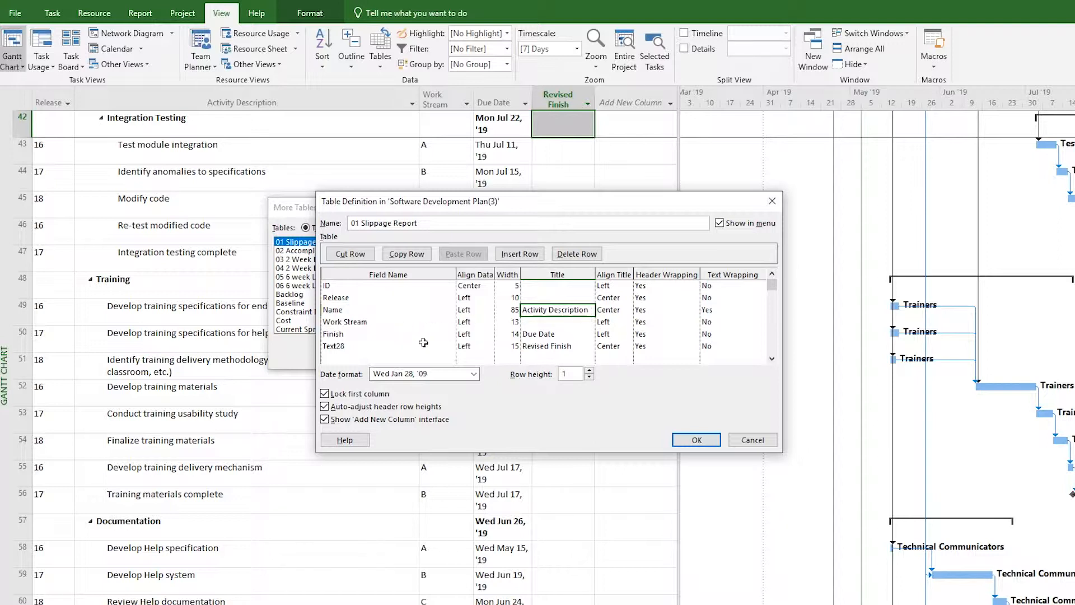
left_click(347, 334)
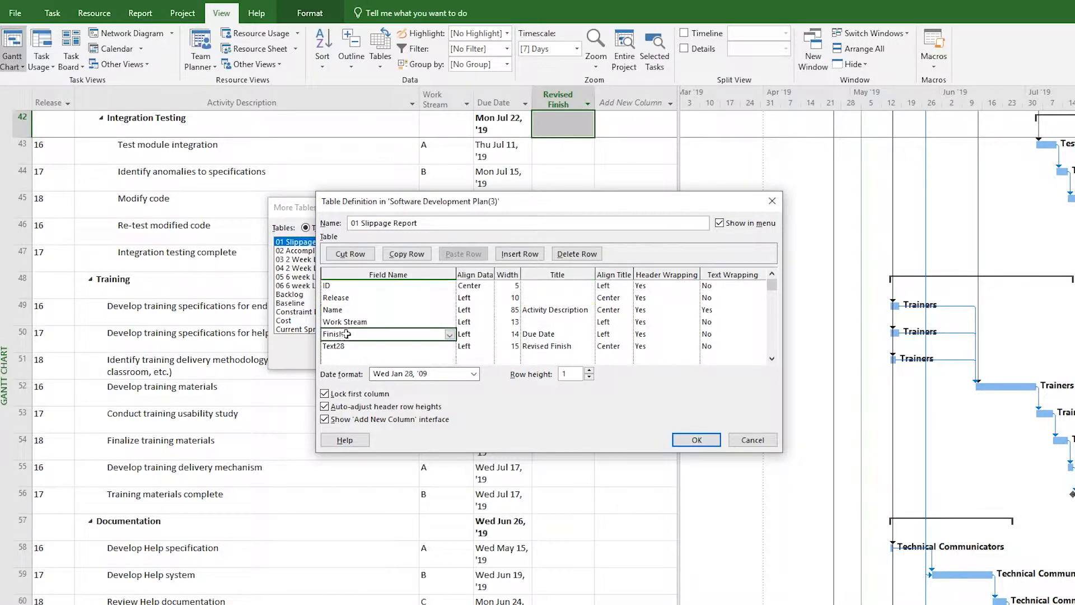
left_click(538, 335)
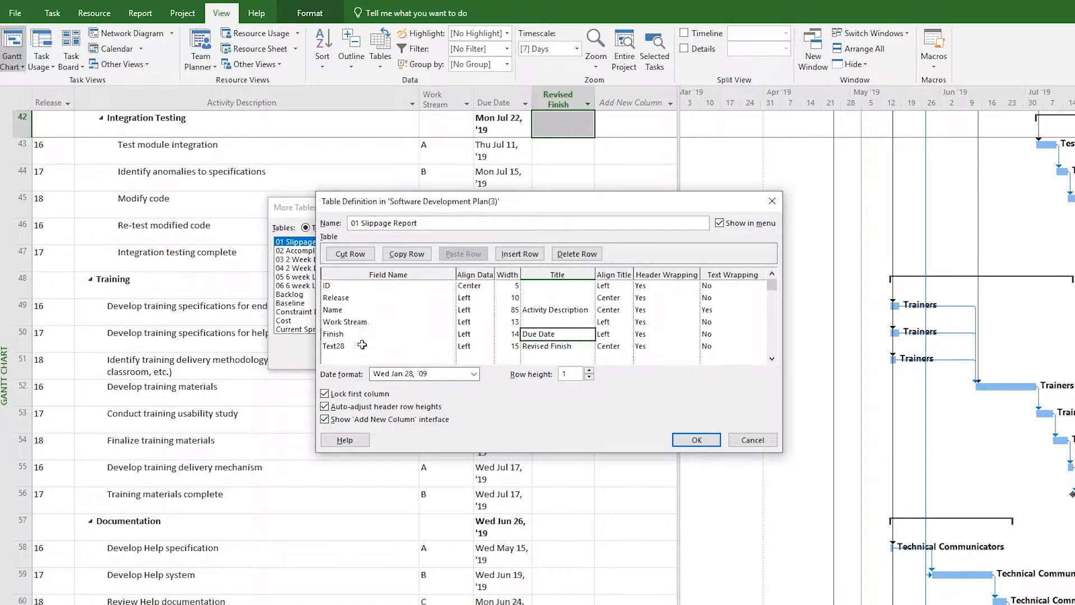
left_click(571, 348)
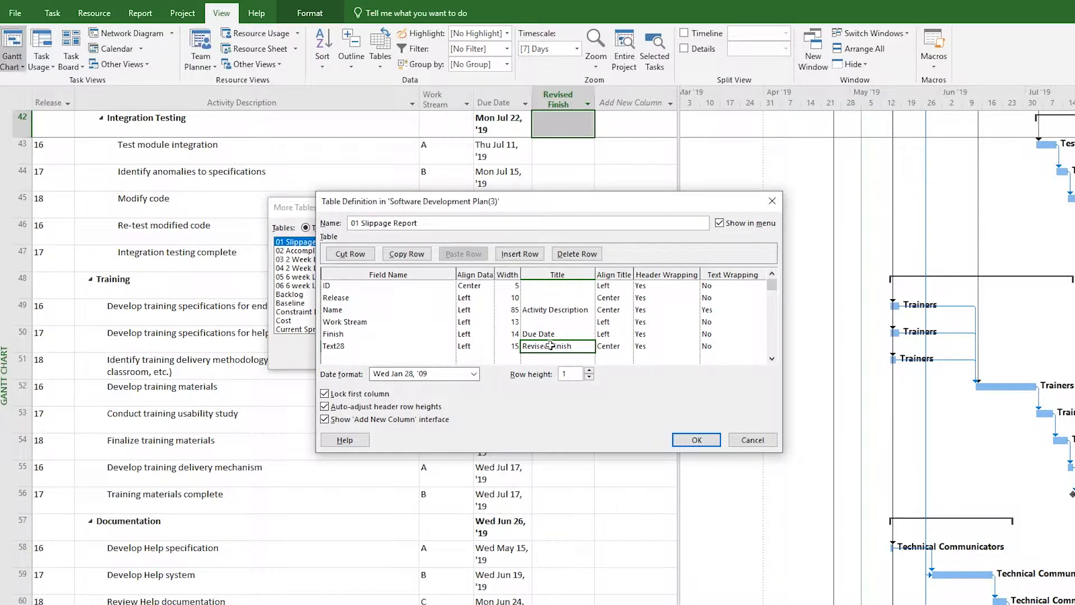
left_click(693, 439)
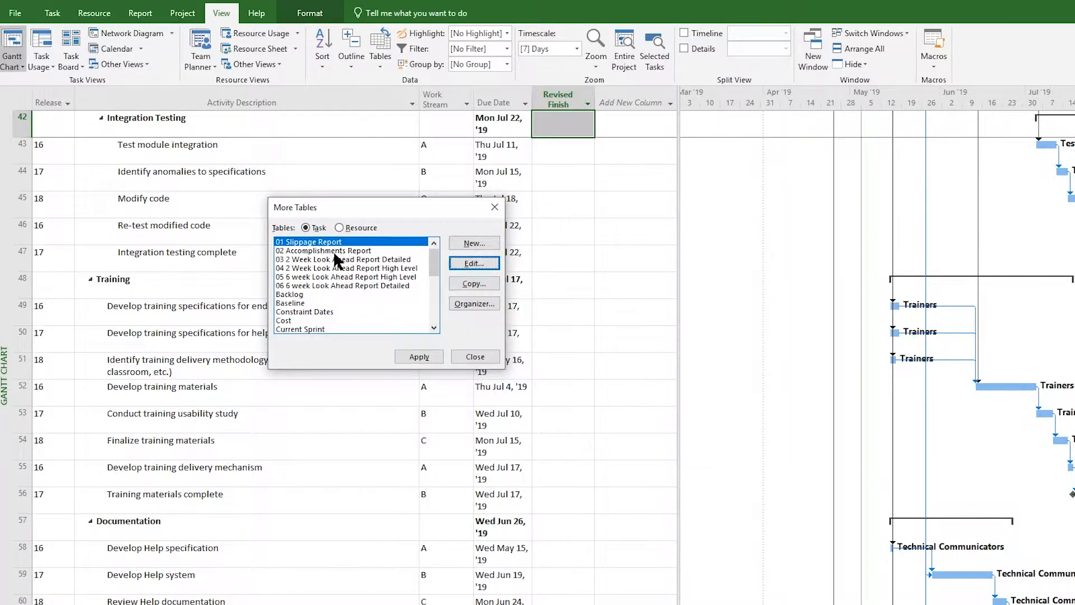
Review the fields and titles in the 02 Accomplishments Report table's definition, and cancel it.
left_click(334, 250)
left_click(468, 259)
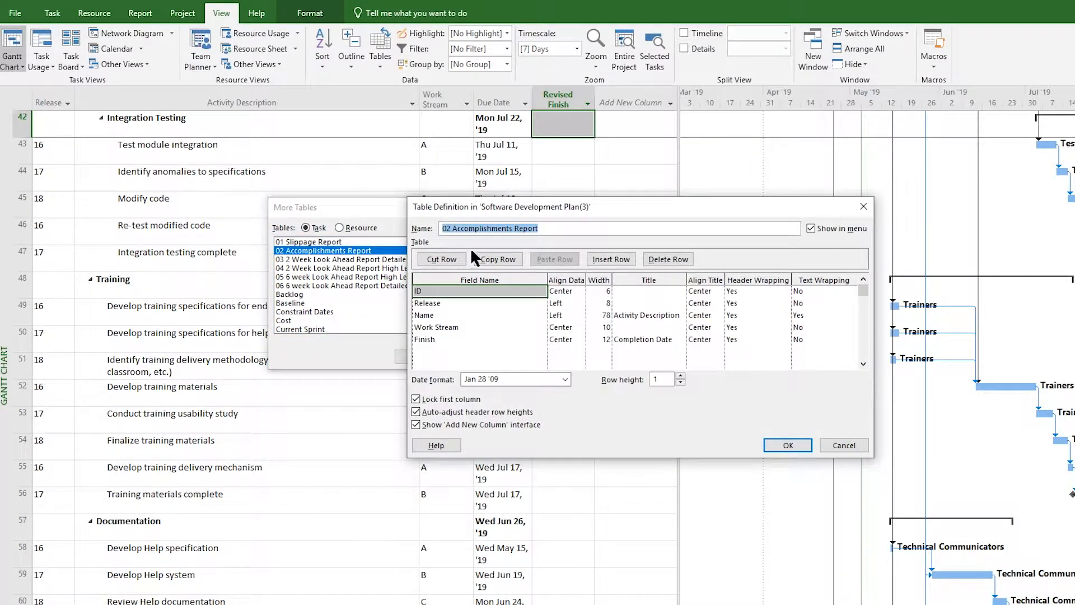
left_click_drag(577, 205, 451, 224)
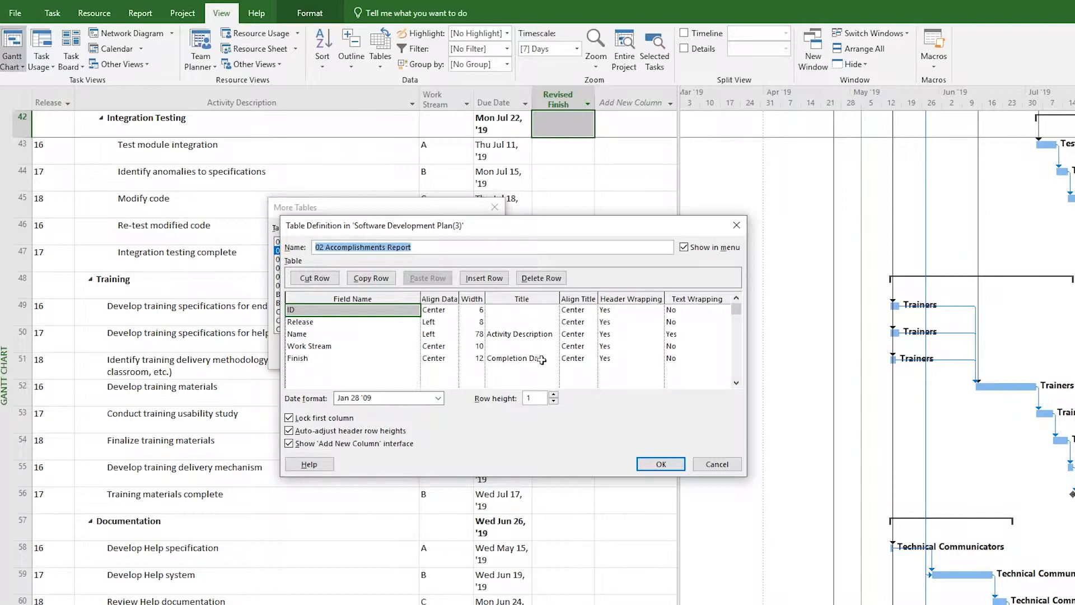
left_click(706, 465)
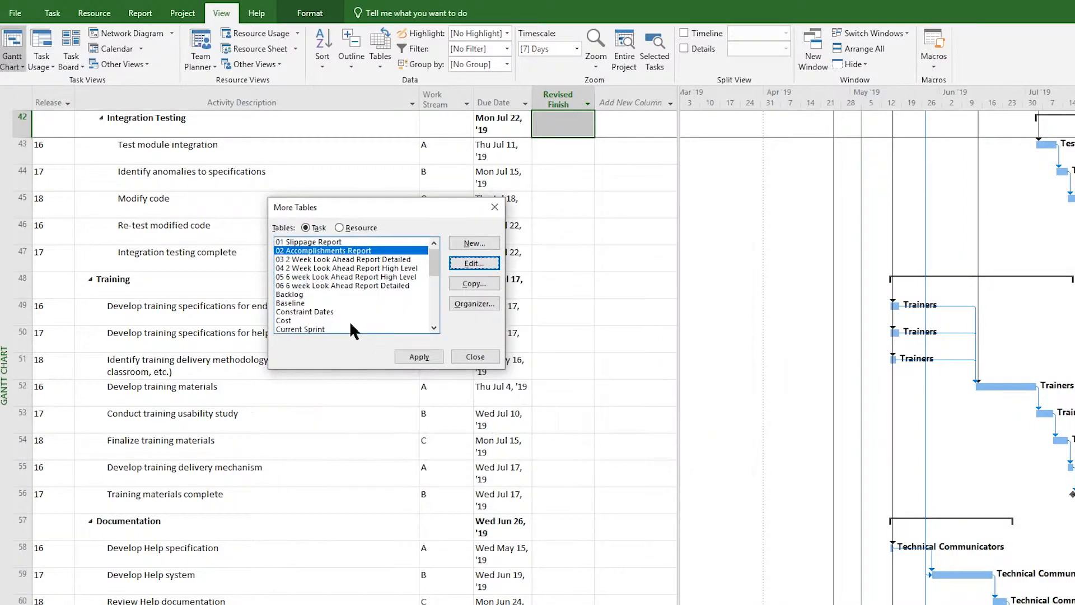
Review the fields and titles in the 03 2 Week Look Ahead Report Detailed table's definition, cancel it and close the list of tables.
left_click(325, 259)
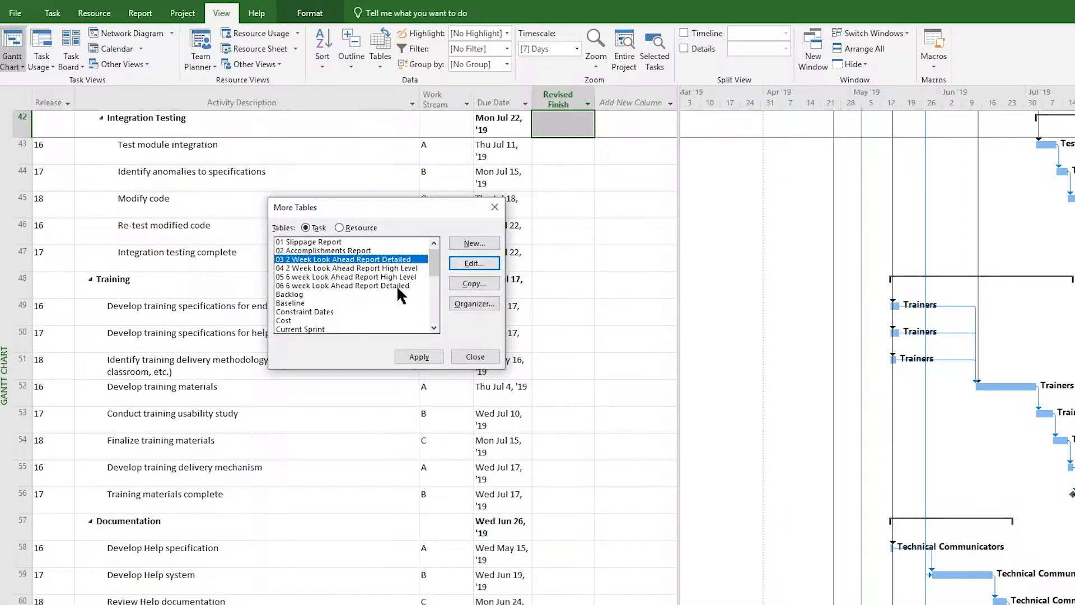
left_click(462, 263)
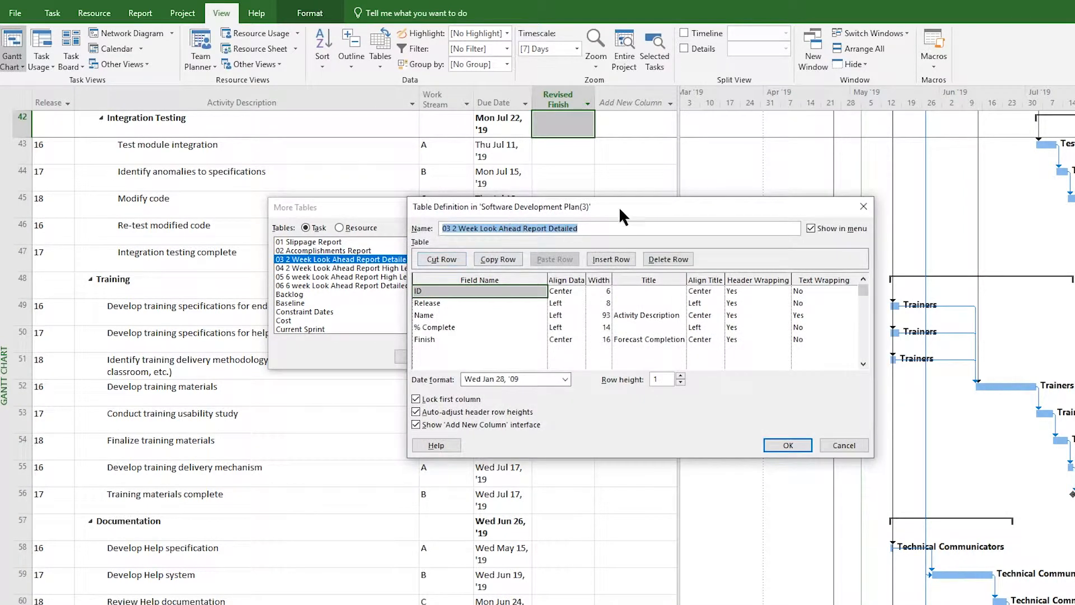
left_click_drag(619, 206, 492, 223)
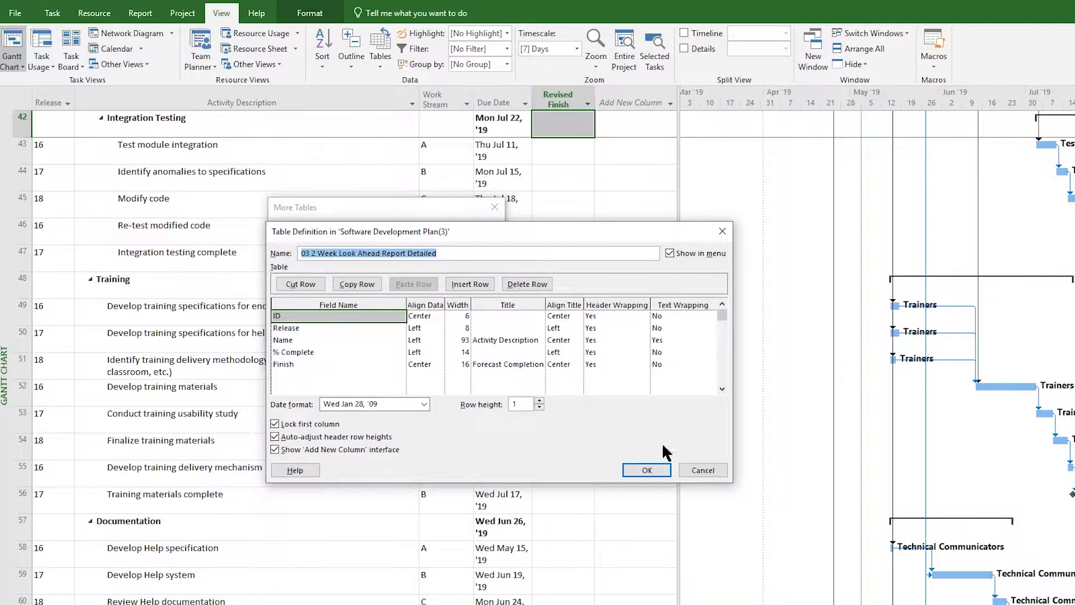
left_click(688, 466)
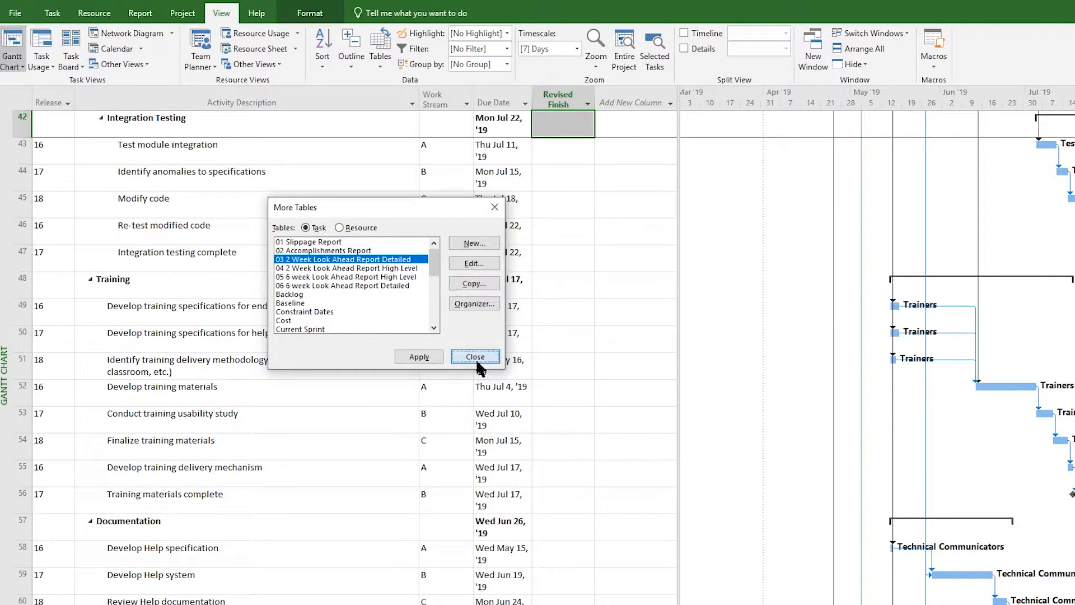
left_click(475, 356)
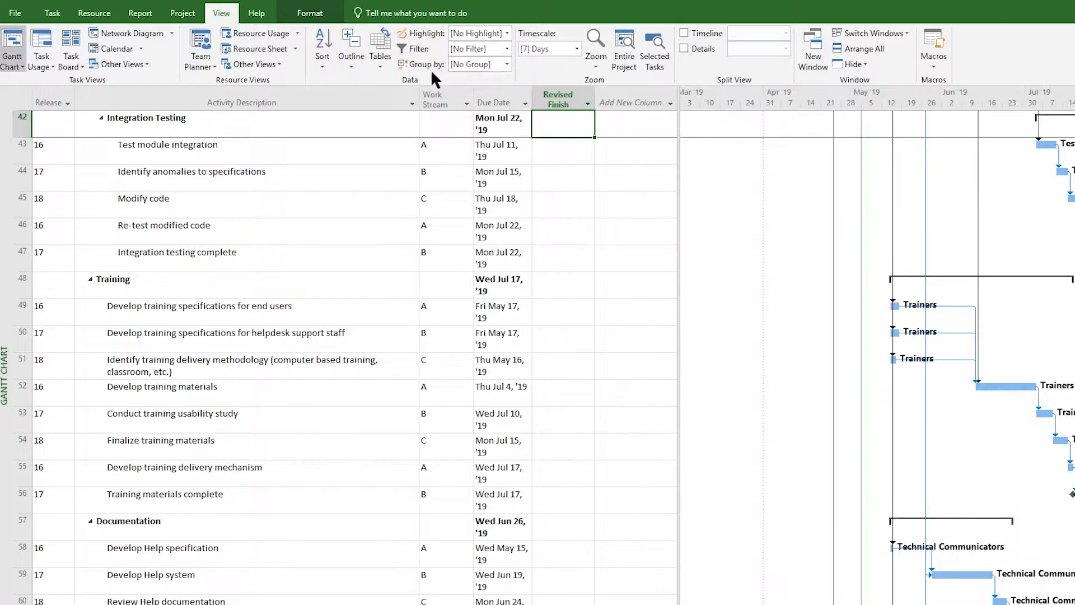
Open the full list of views and review the table, group and filter assigned to the 01 Slippage Report view, accepting its definition.
right_click(4, 427)
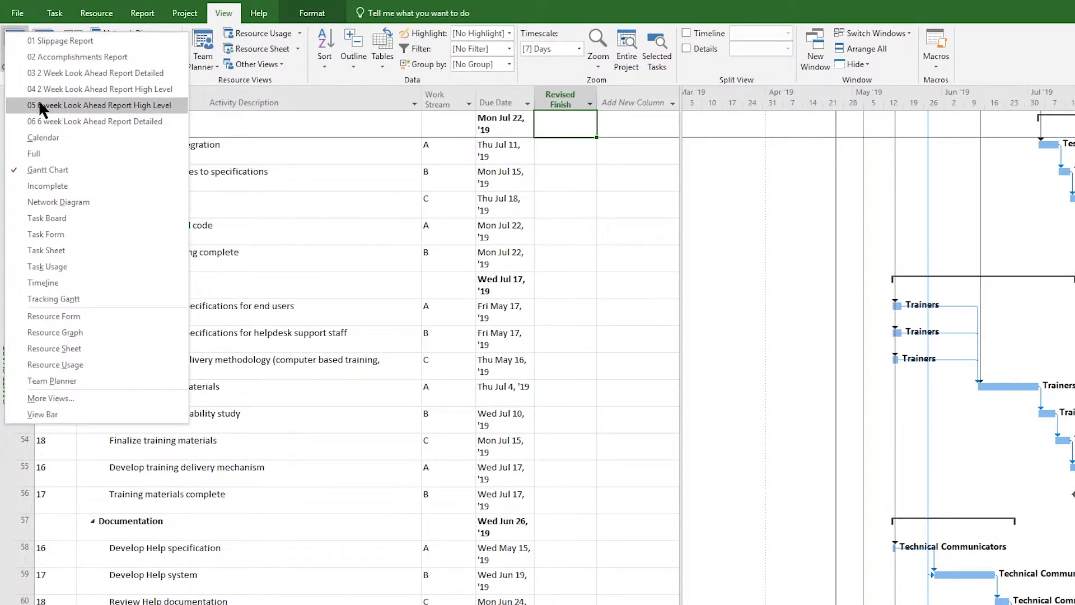
left_click(61, 399)
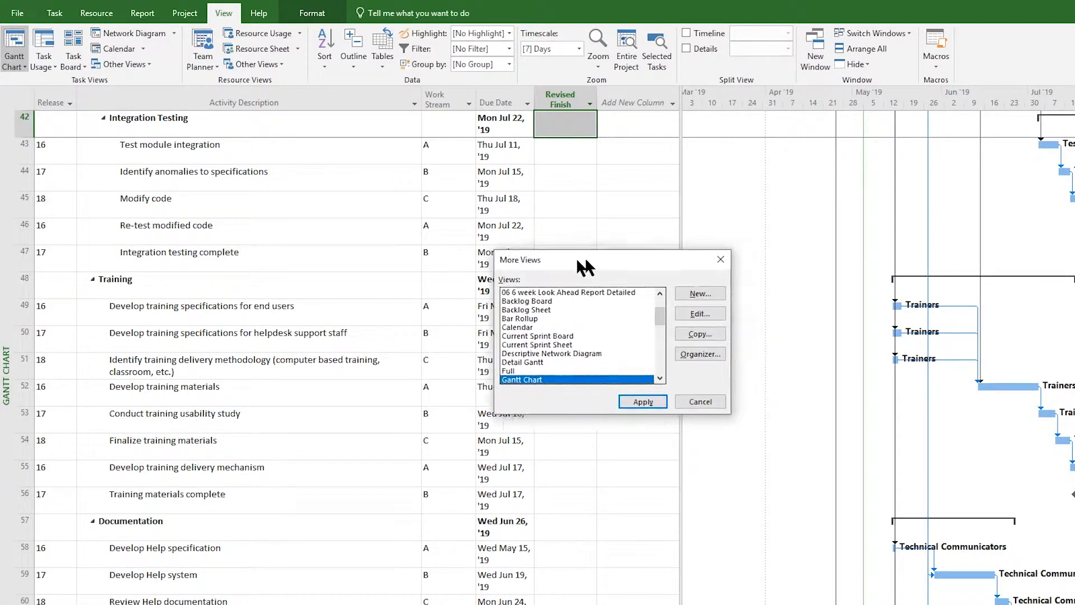
left_click_drag(580, 332, 484, 313)
left_click(452, 312)
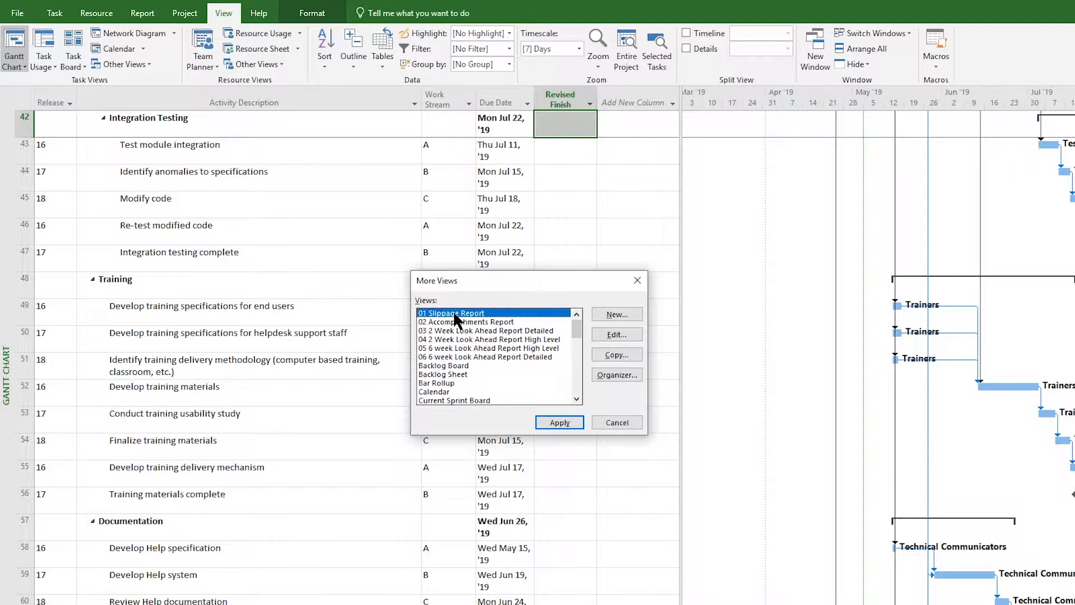
left_click(620, 330)
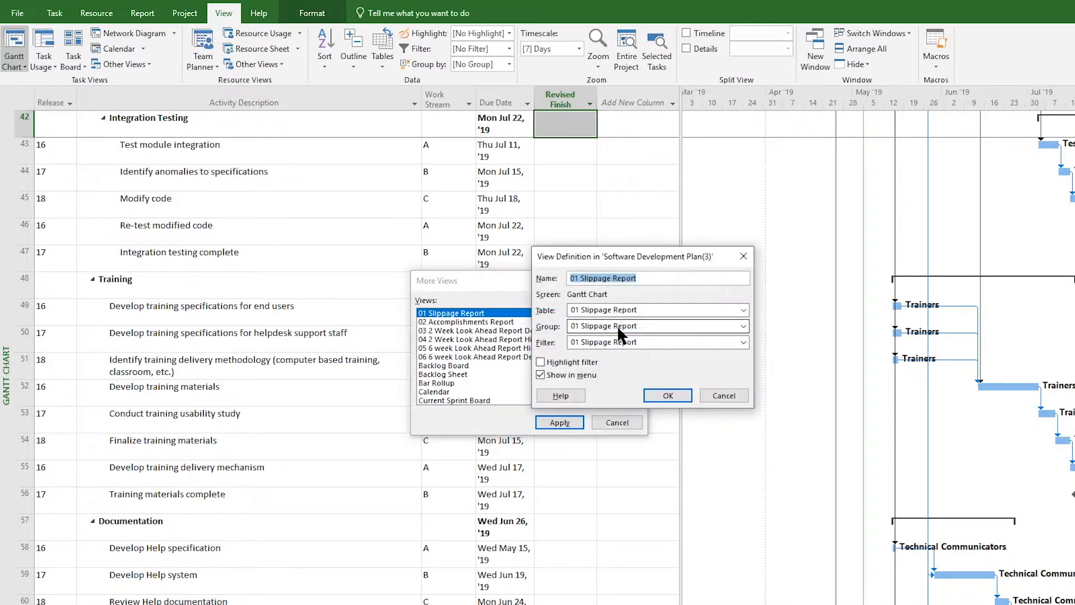
left_click_drag(654, 250, 516, 295)
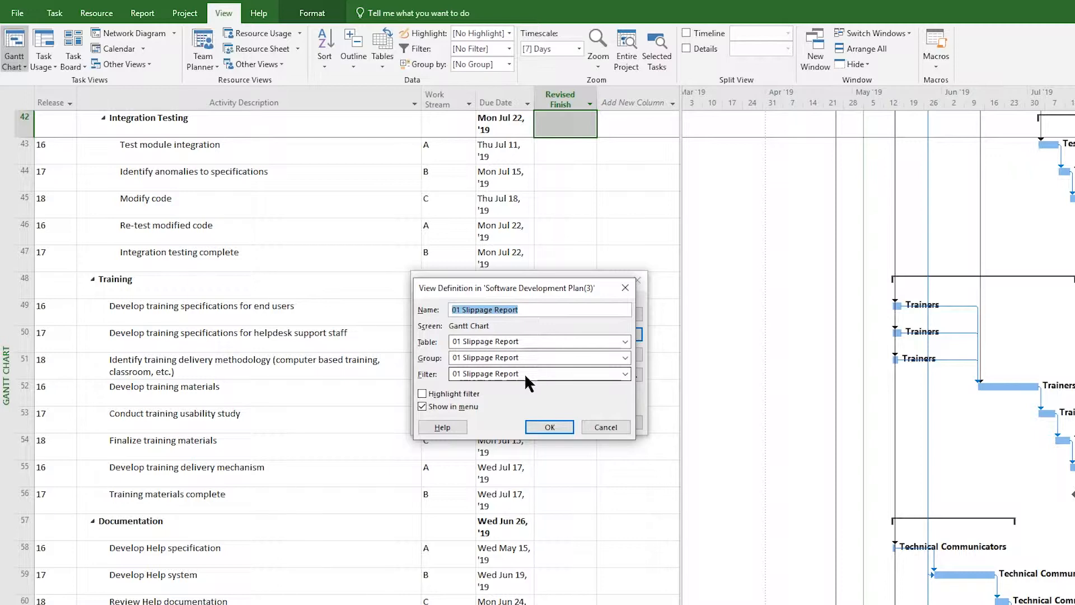
left_click(549, 427)
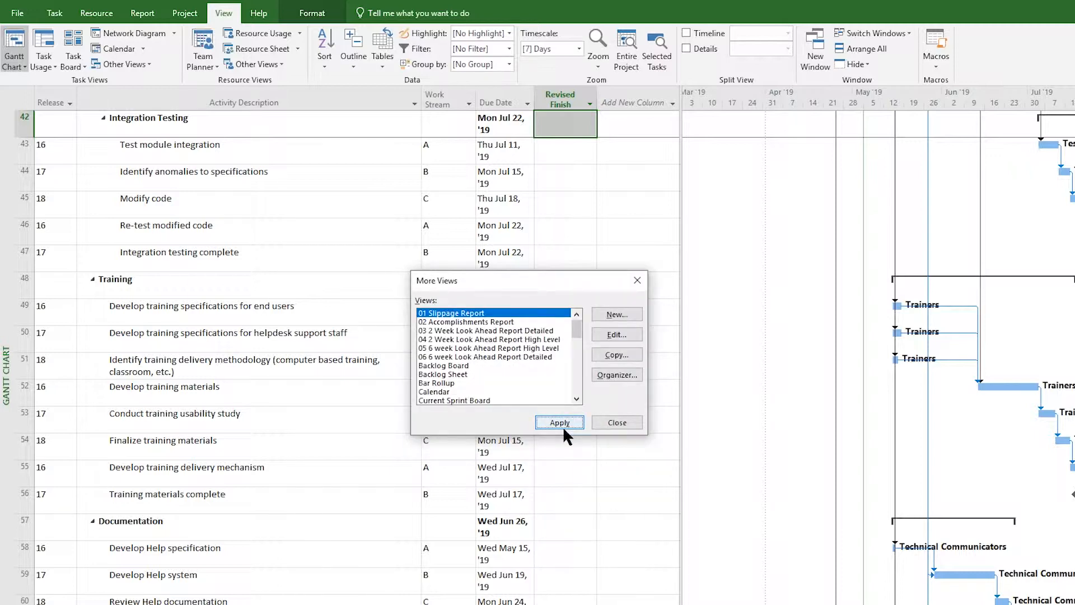
Review the table, group and filter assigned to the 02 Accomplishments Report view, and close its definition.
left_click(508, 322)
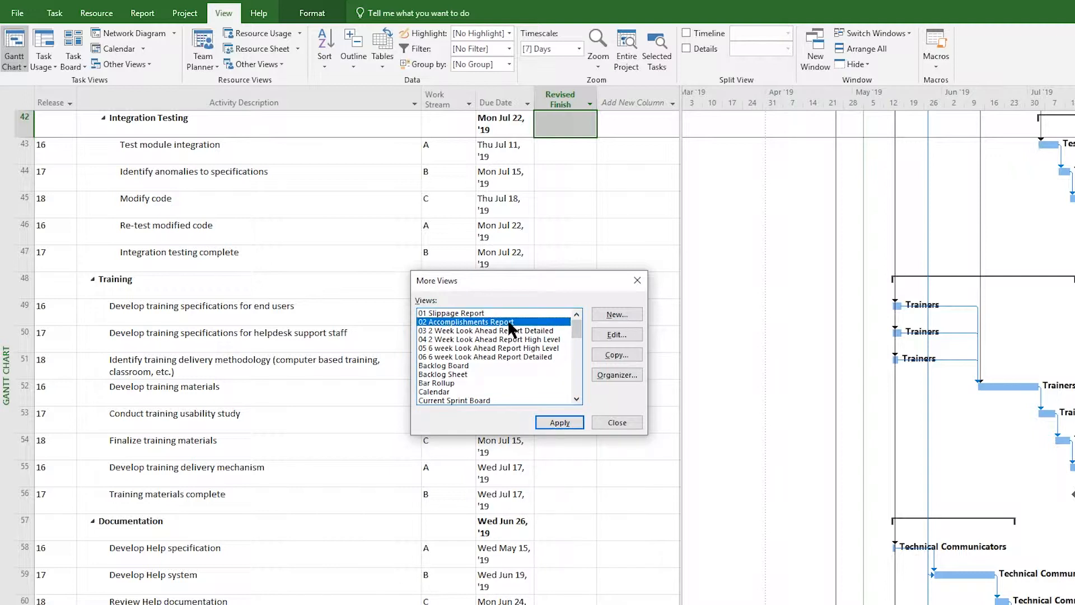
left_click(603, 331)
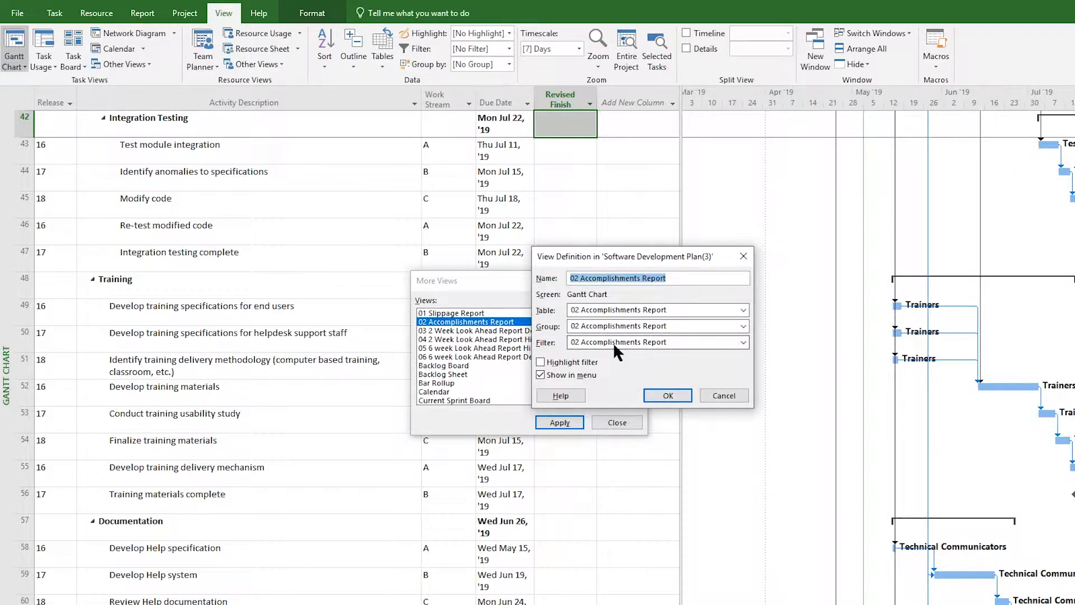
left_click(704, 391)
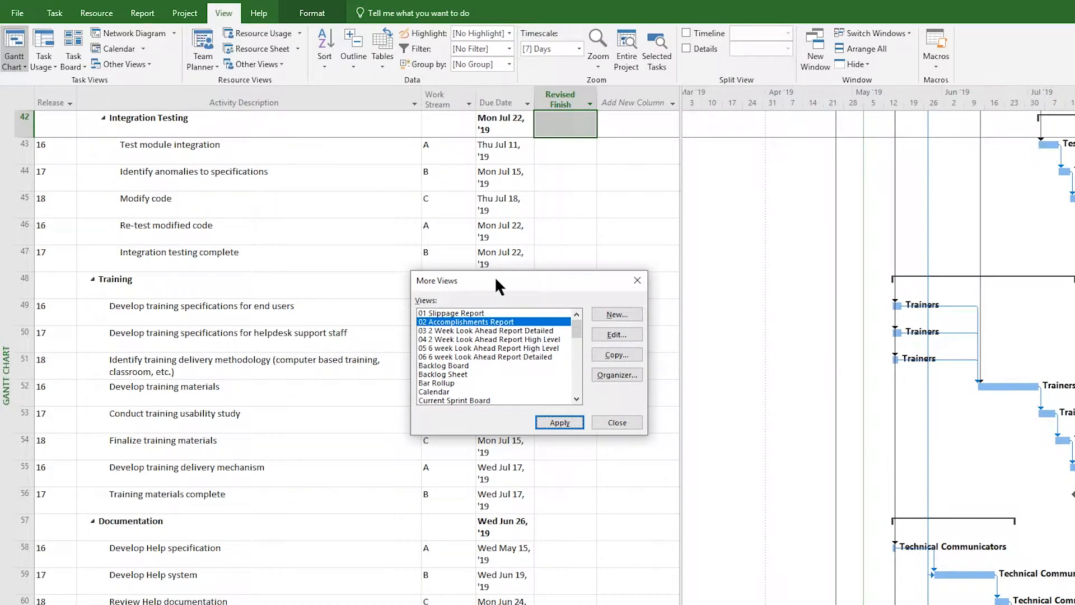
Review the definitions of the 03 2 Week Look Ahead Report Detailed and 04 2 Week Look Ahead Report High Level views, cancelling each.
left_click(485, 330)
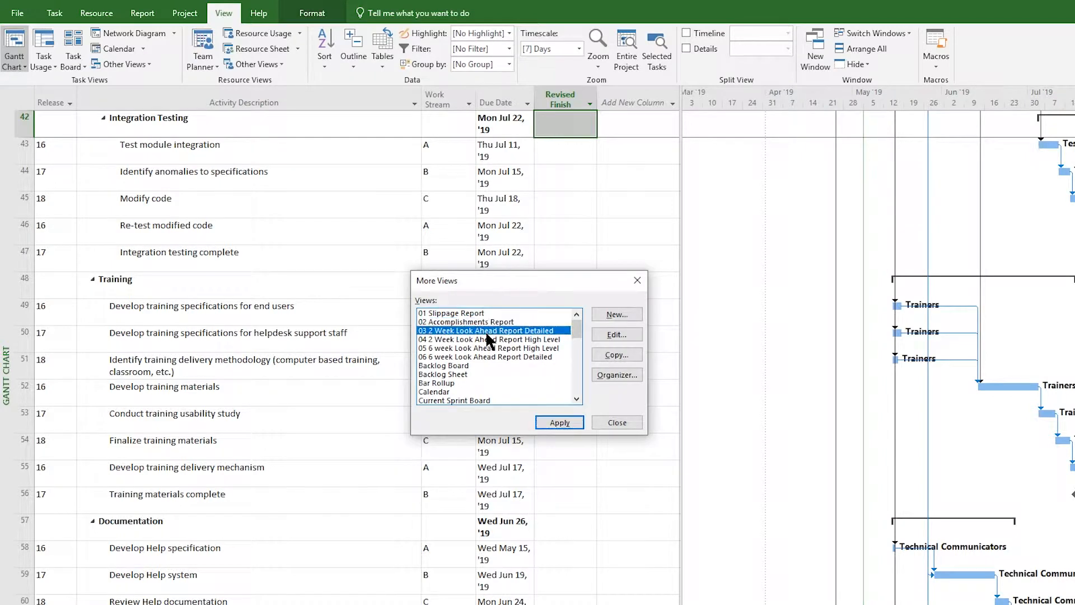
left_click(616, 334)
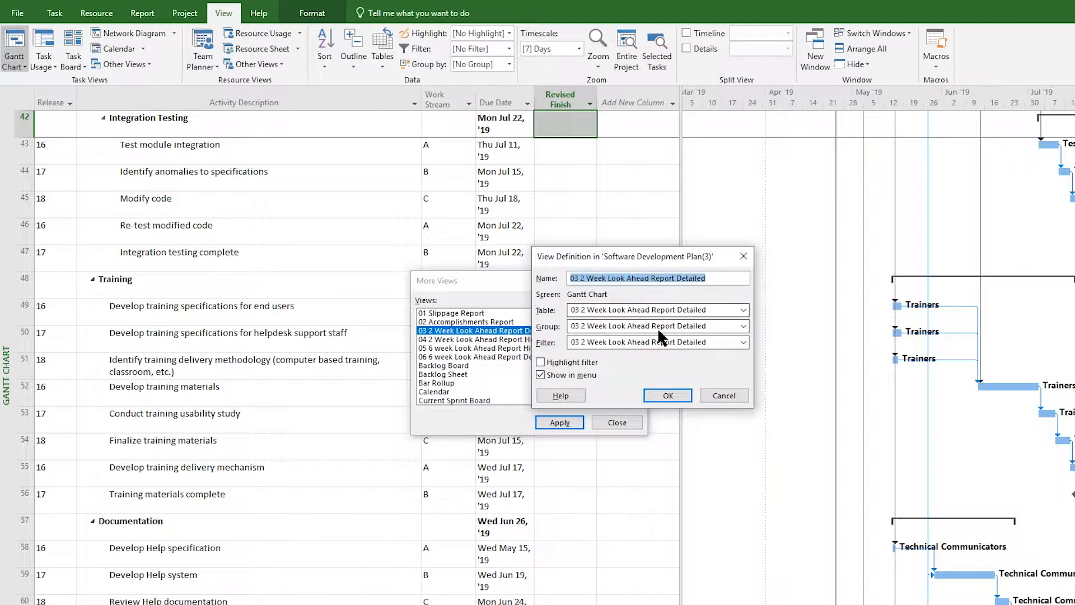
left_click(728, 396)
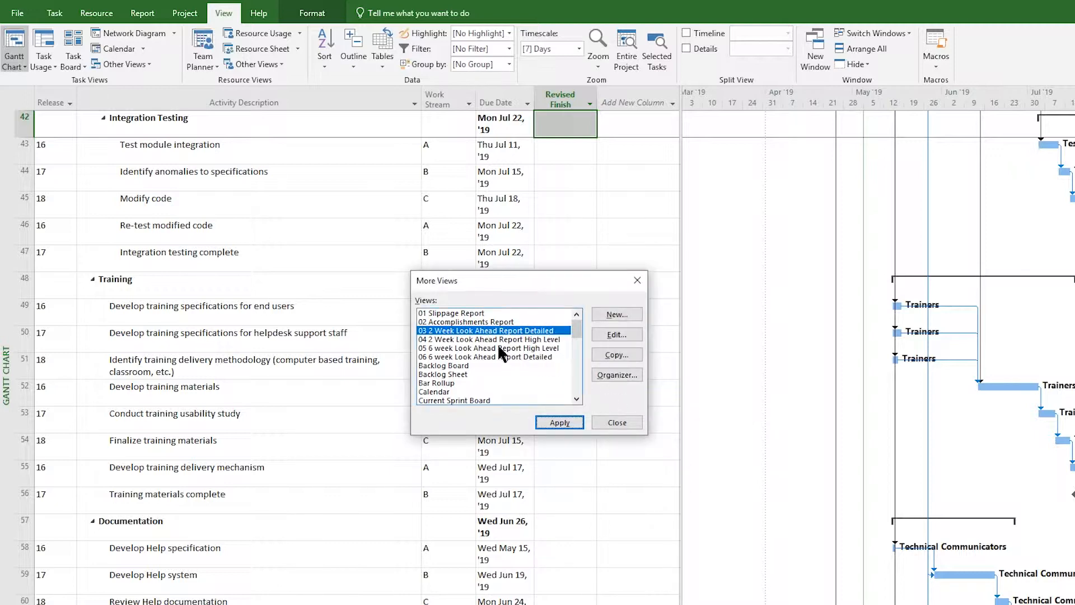
left_click(498, 340)
left_click(616, 334)
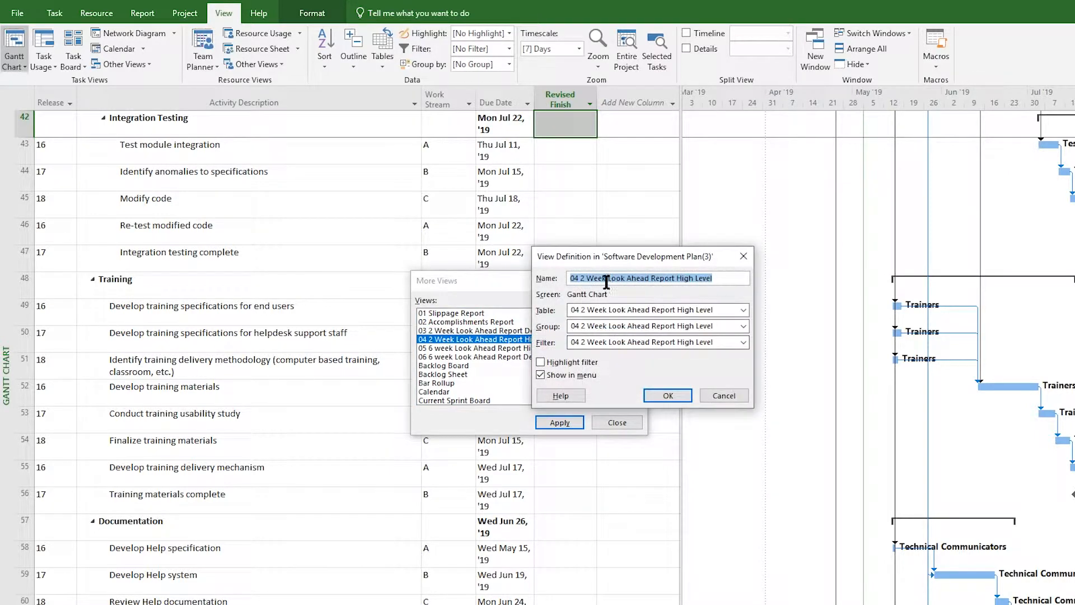
left_click(723, 395)
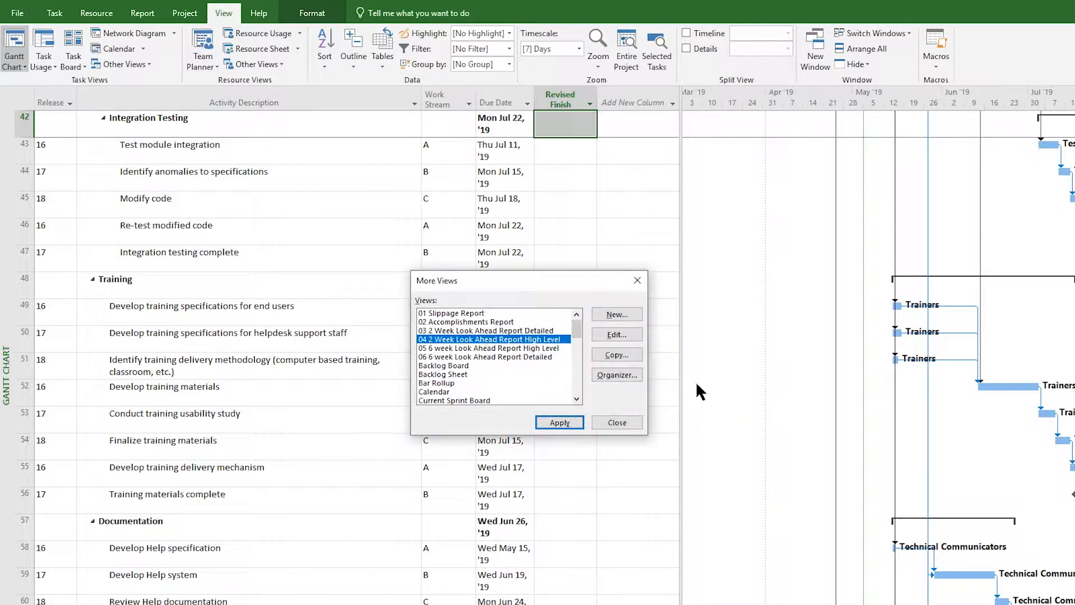
Review the definitions of the 05 6 week Look Ahead Report High Level and 06 6 week Look Ahead Report Detailed views, cancelling each.
left_click(541, 349)
left_click(617, 334)
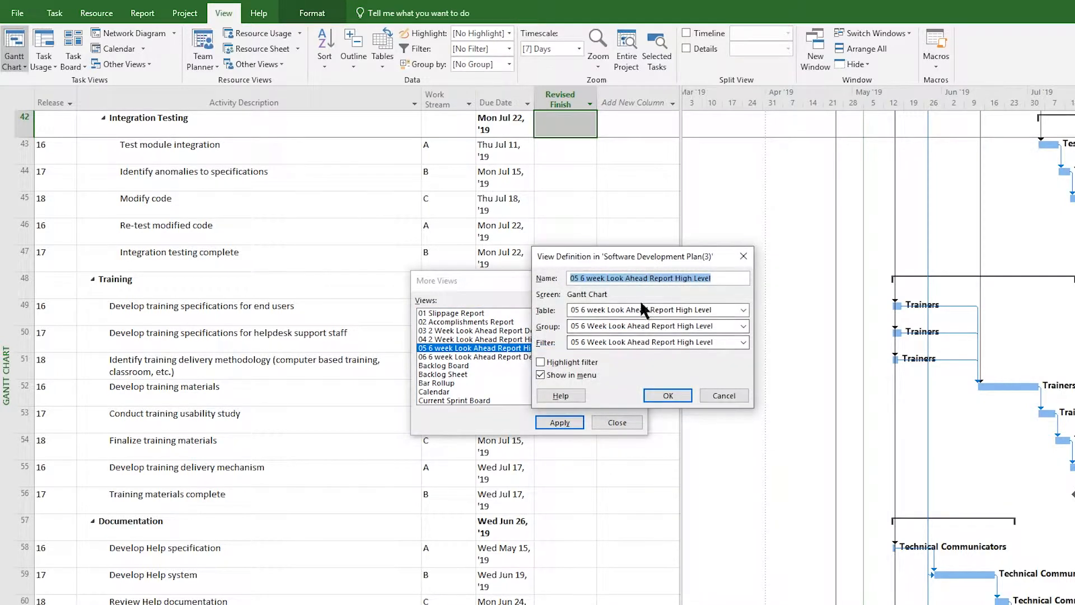
left_click(725, 395)
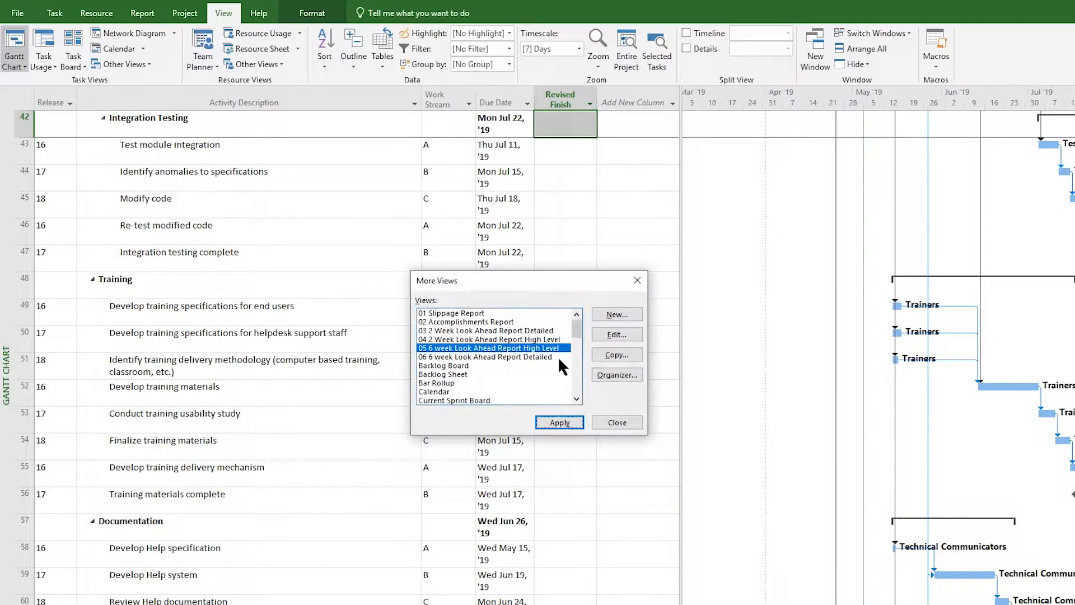
left_click(528, 357)
left_click(617, 334)
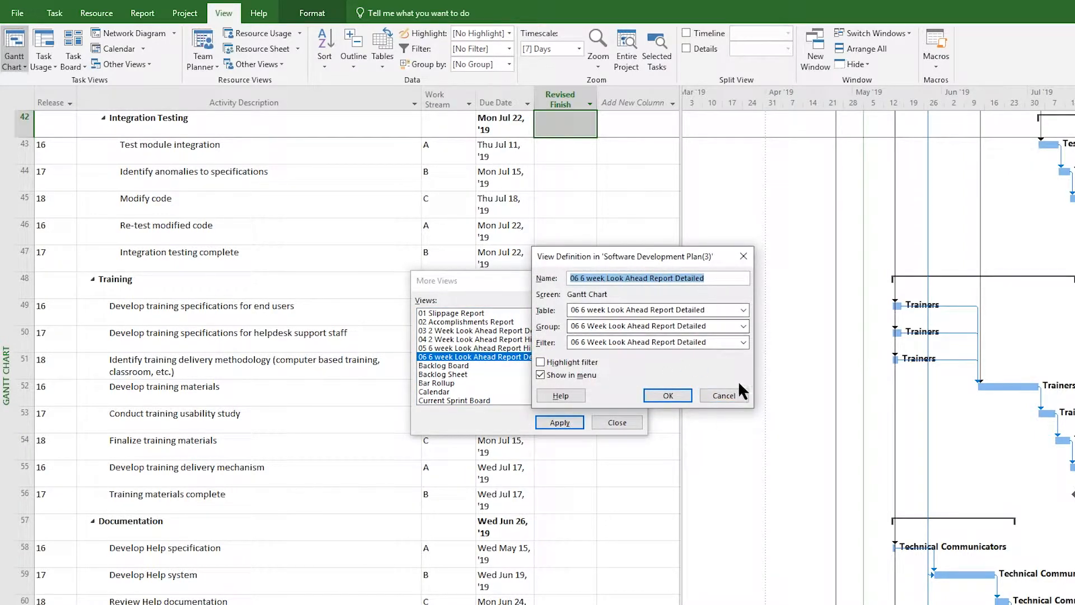
left_click(709, 393)
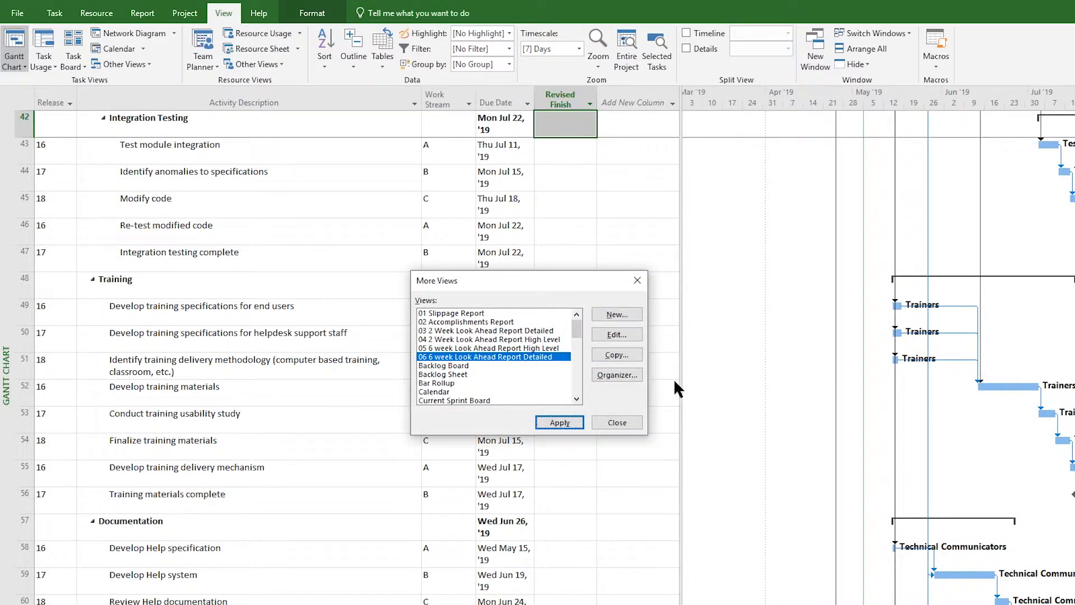
Recheck the 01 Slippage Report view's definition, accept it and apply the view to the project plan.
left_click(618, 421)
left_click(472, 313)
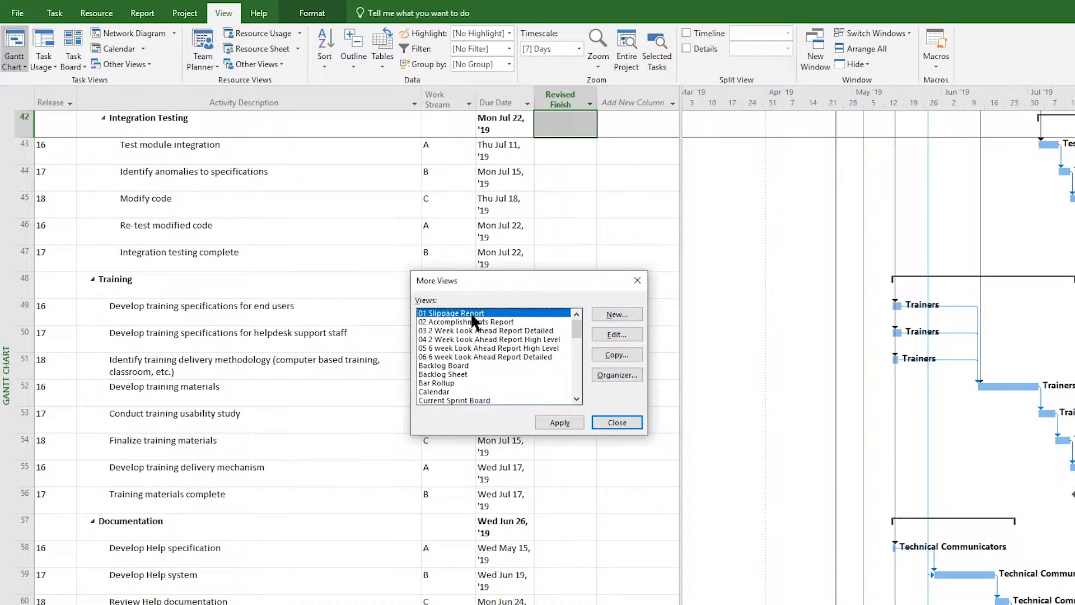
left_click(600, 334)
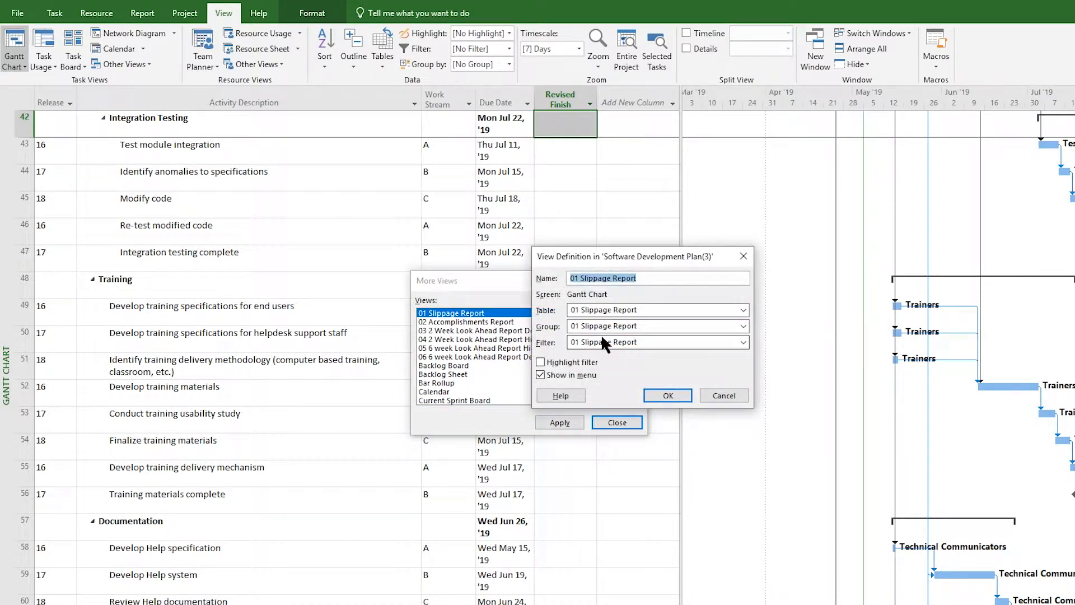
left_click(669, 396)
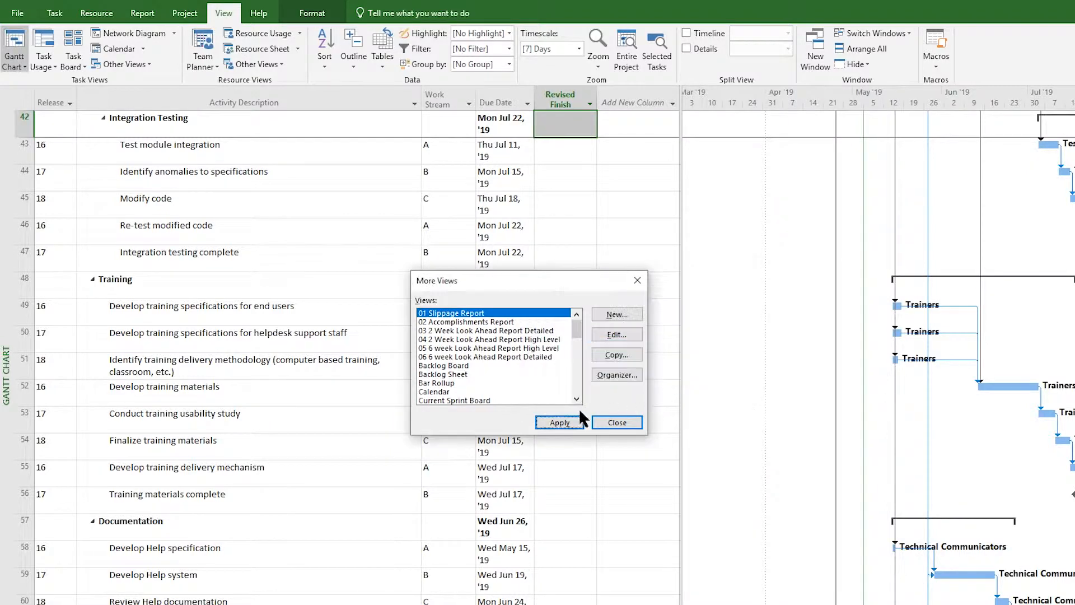
left_click(553, 426)
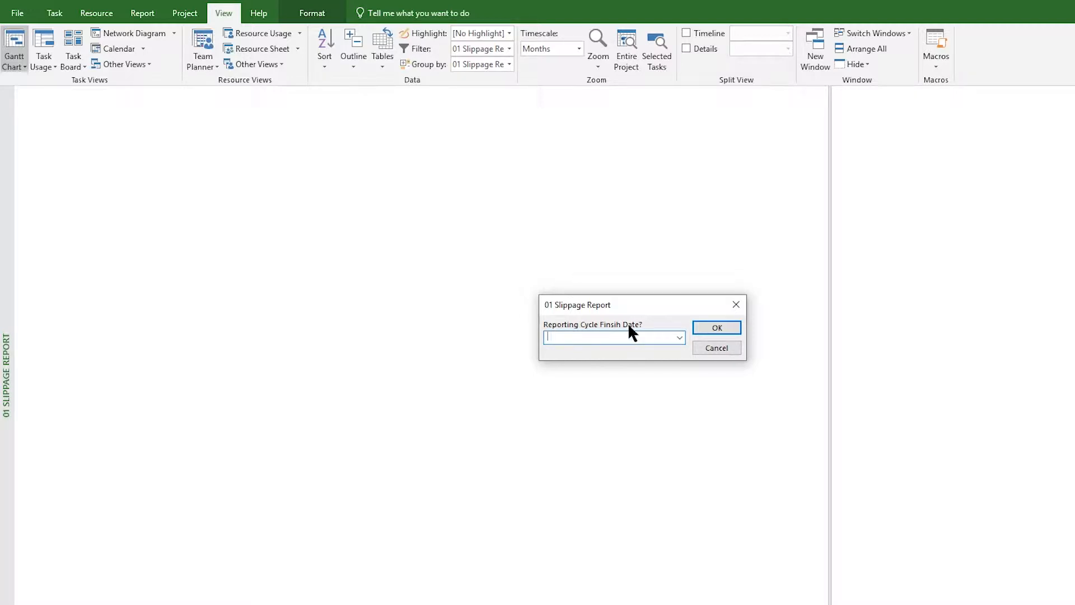
Set the Slippage Report's reporting cycle finish date to Sun May 5, '19 and run the report.
left_click_drag(637, 304, 474, 309)
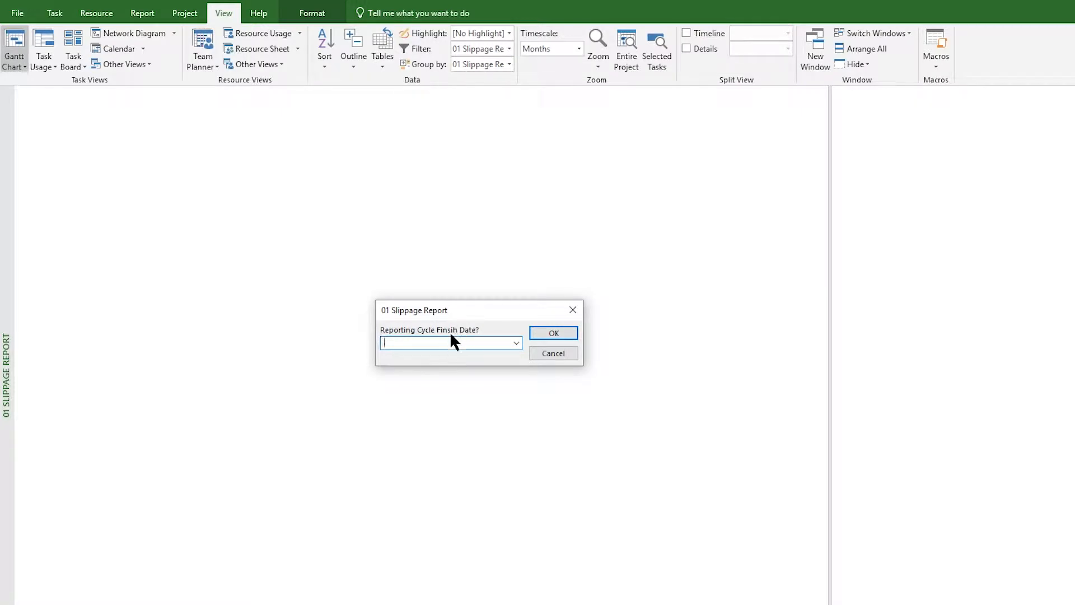
left_click(516, 342)
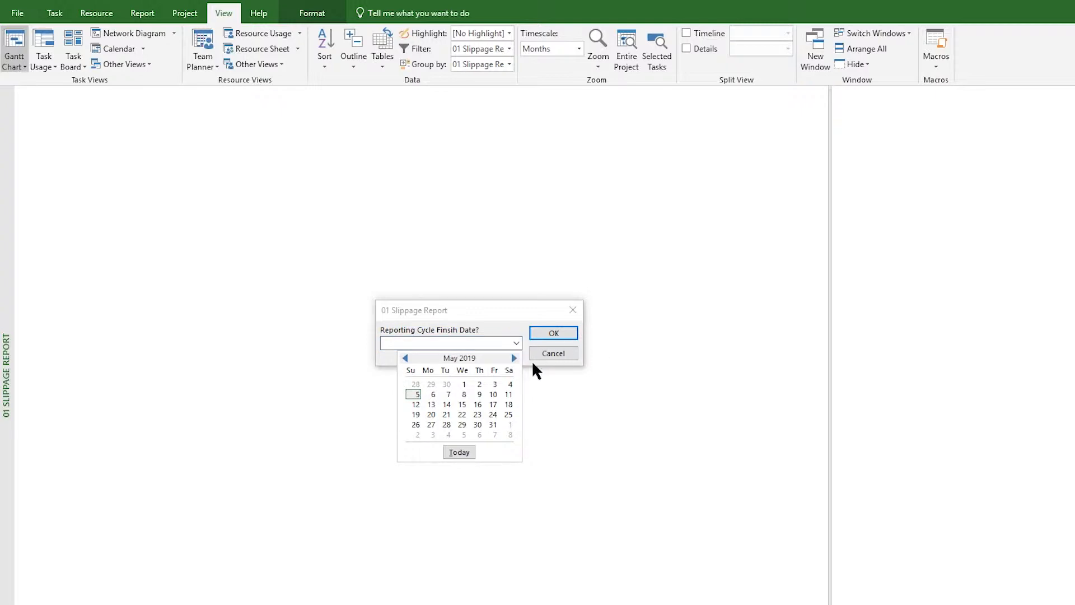
left_click(416, 394)
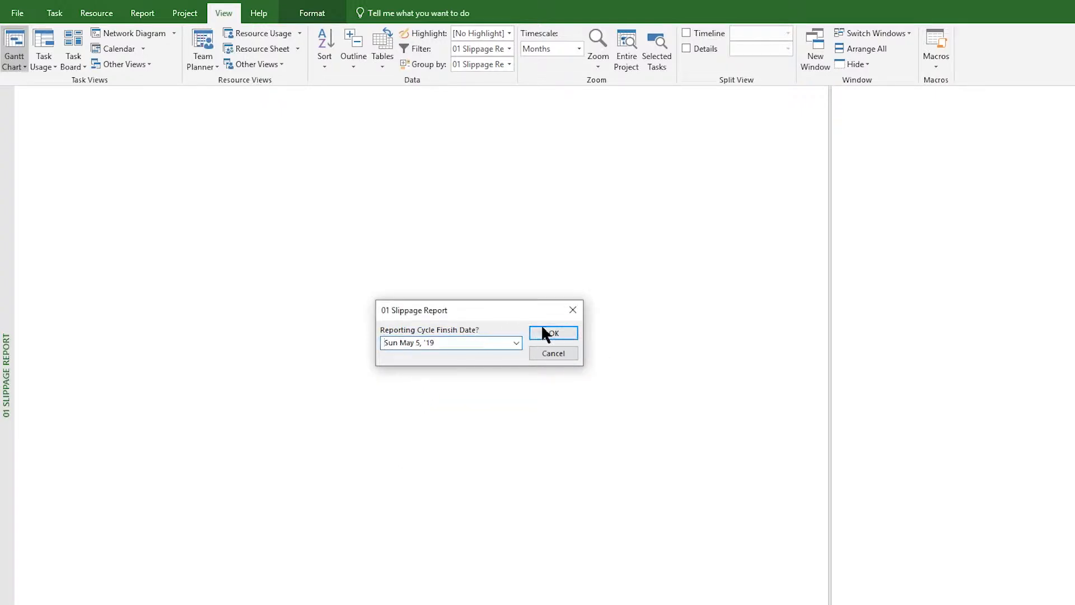
left_click(552, 334)
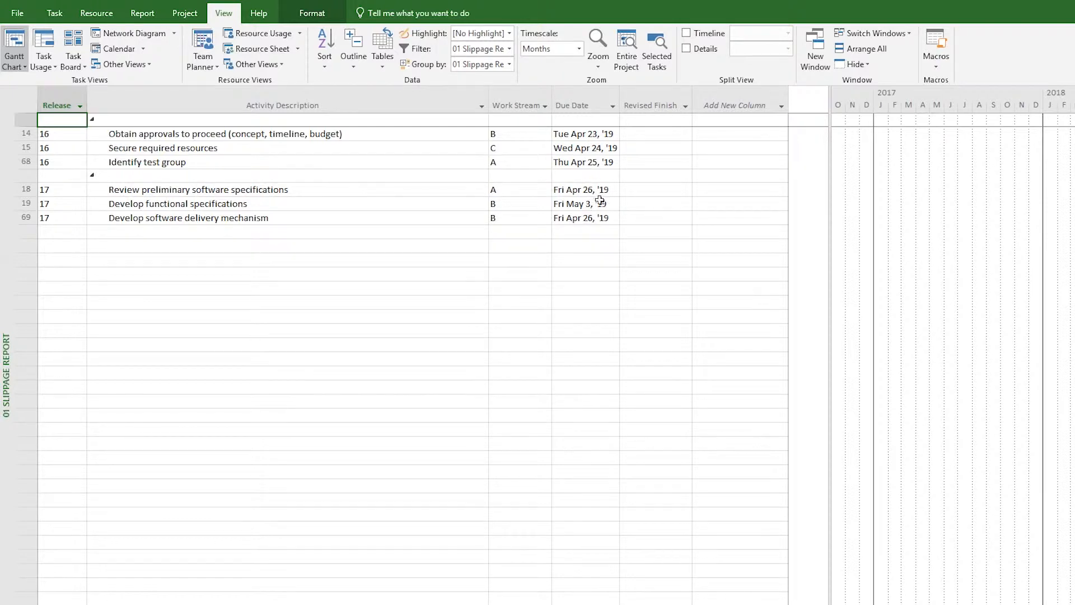
Narrow the Activity Description column and select all the report's rows from Release through Due Date.
left_click_drag(489, 105, 367, 112)
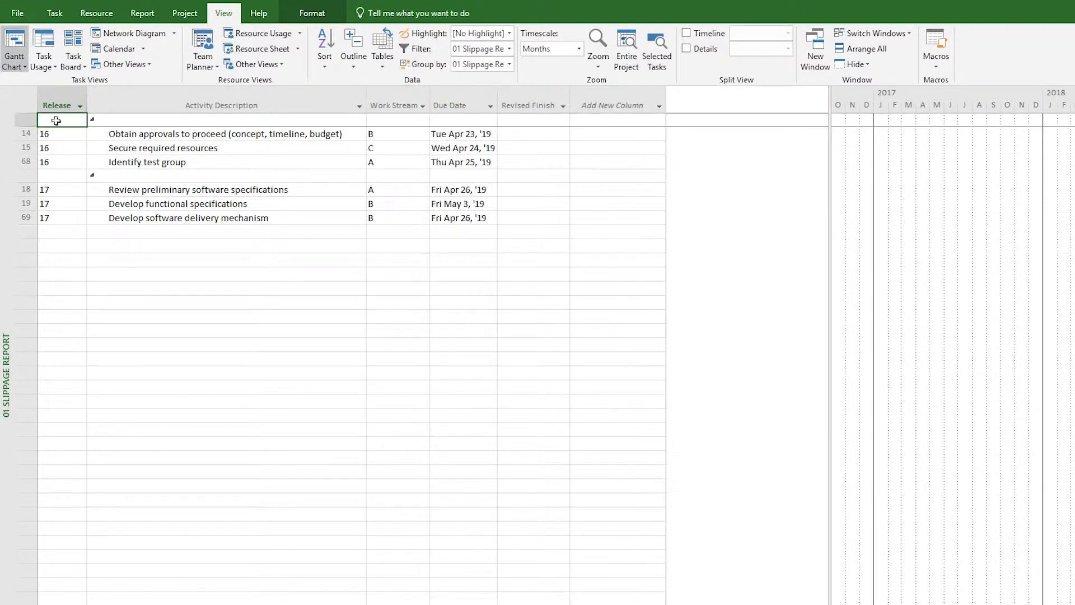
mouse_move(56, 120)
left_mouse_down()
mouse_move(247, 216)
mouse_move(466, 231)
mouse_move(470, 220)
left_mouse_up()
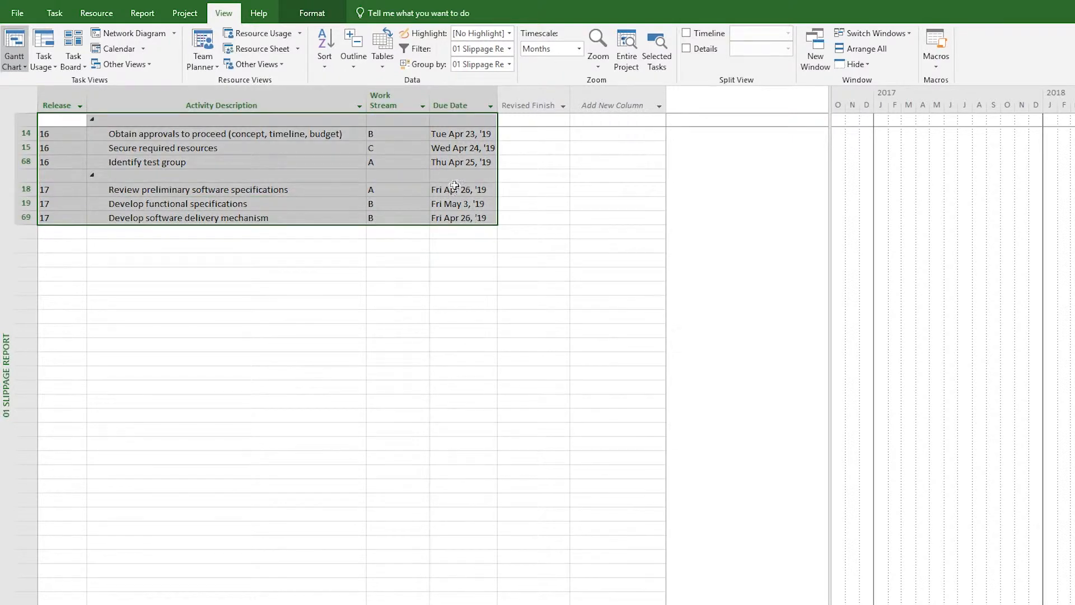
right_click(239, 184)
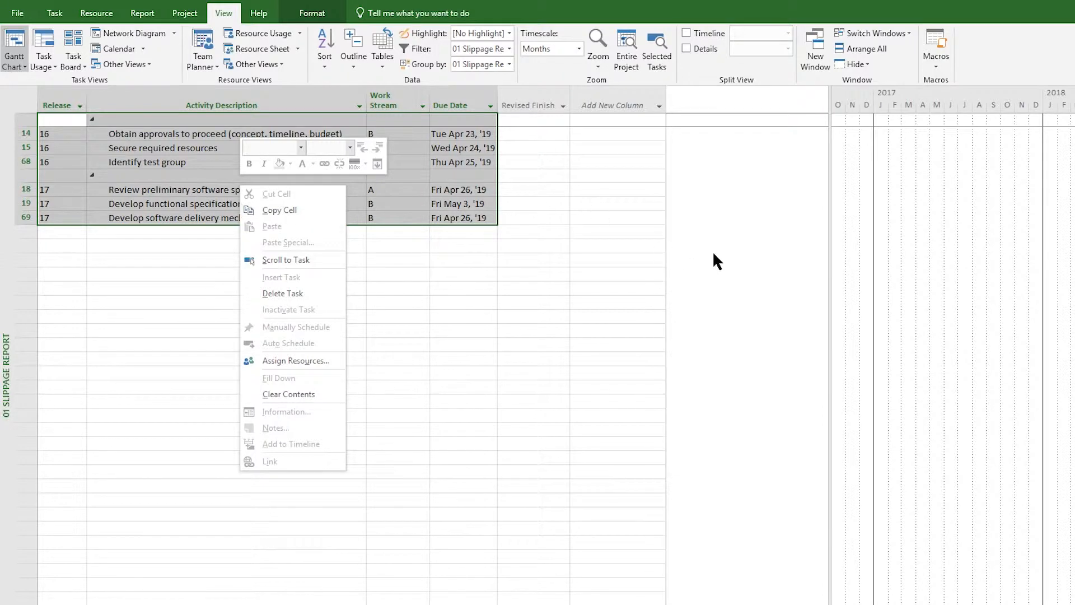
left_click(417, 333)
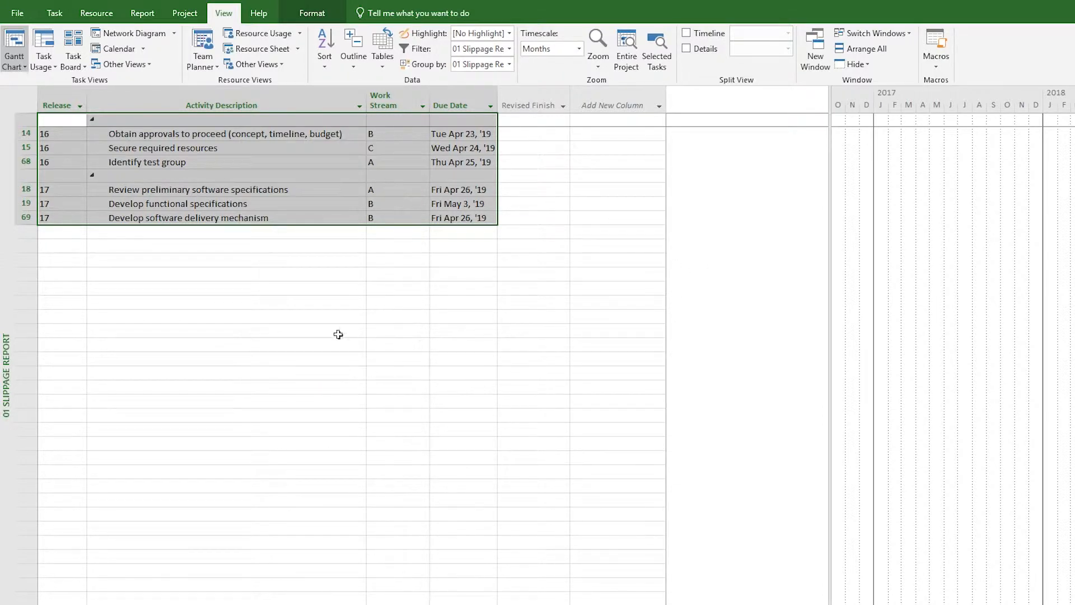
Check the 02 Accomplishments Report view's definition, accept it and apply the view to the project plan.
left_click(277, 302)
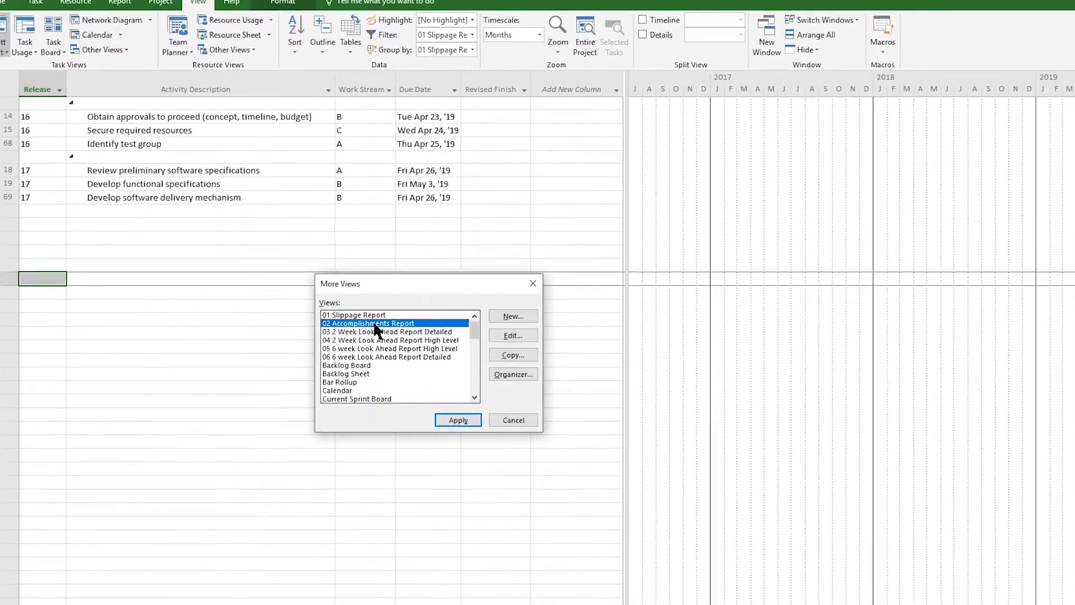
left_click(413, 349)
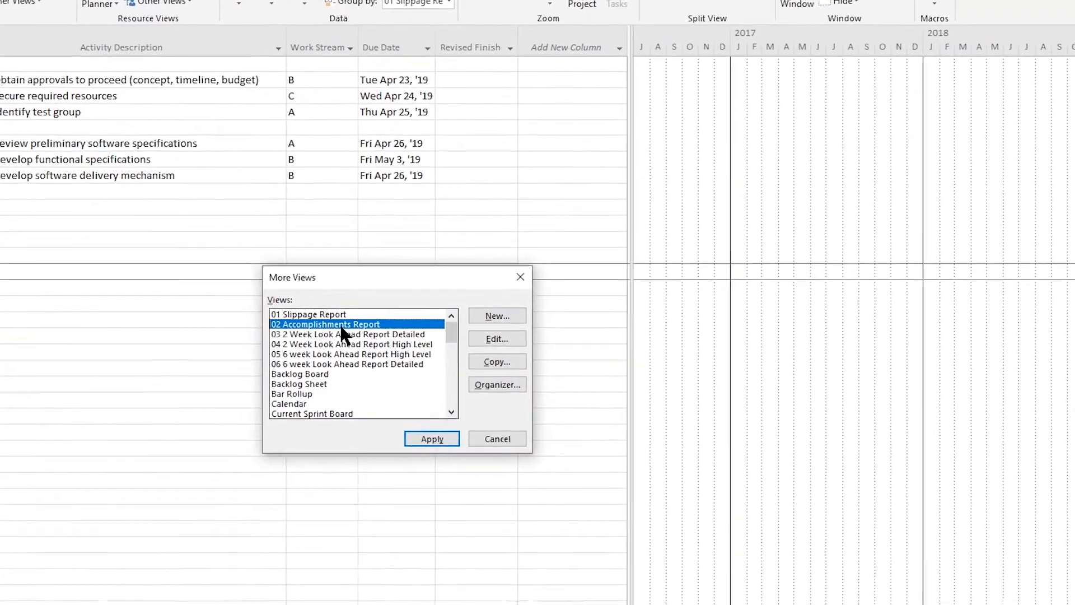
left_click(500, 338)
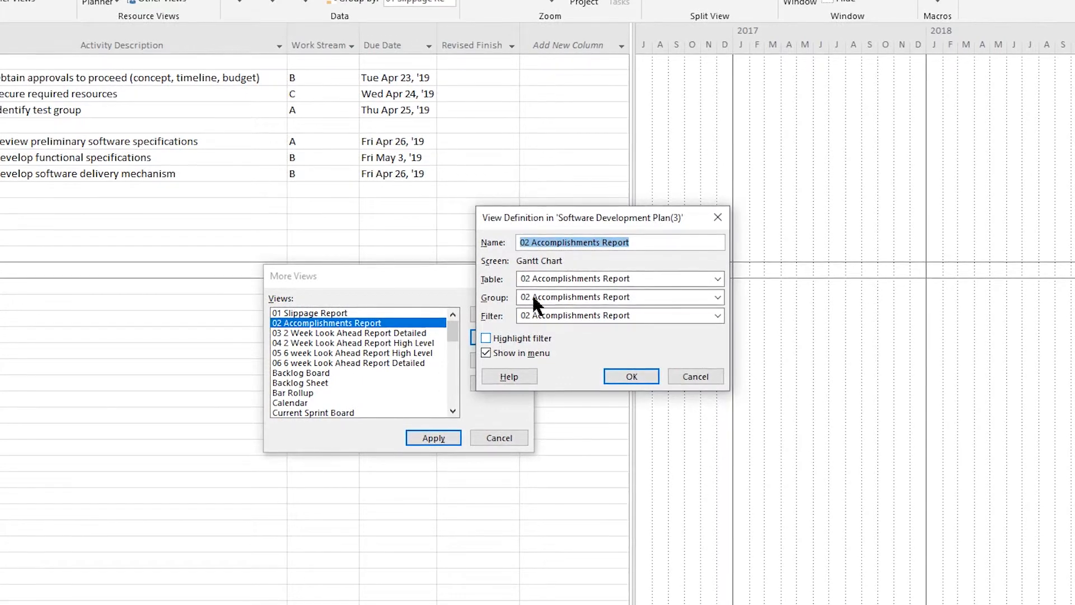
left_click_drag(564, 217, 368, 244)
left_click(429, 401)
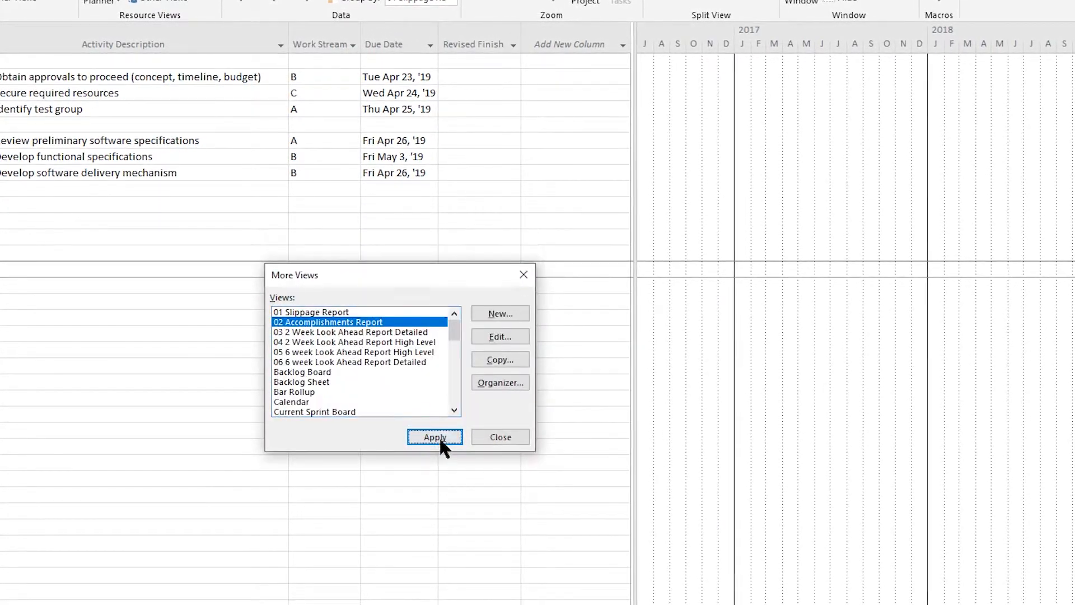
left_click(435, 438)
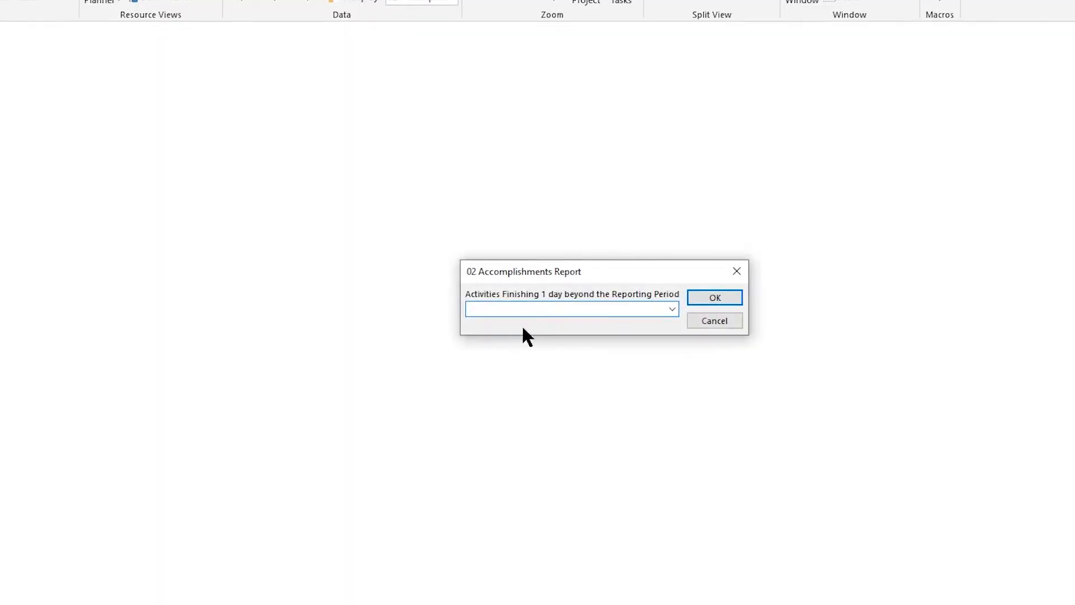
Run the Accomplishments Report with April 22, 2019 as the 1-day finish date and May 5, 2019 as the 2-week finish date.
left_click_drag(639, 274, 439, 306)
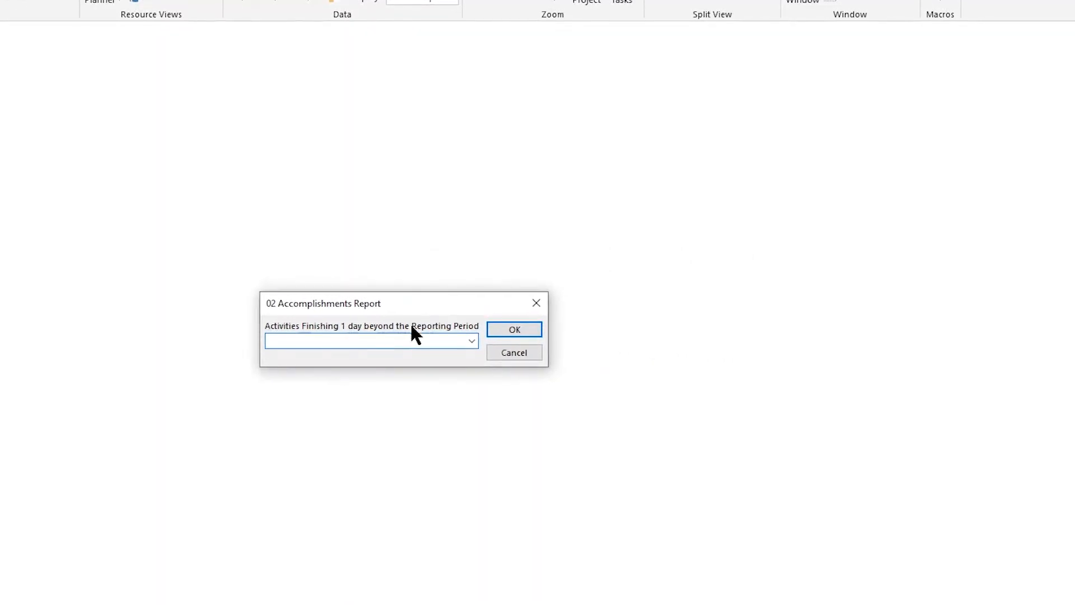
left_click(474, 339)
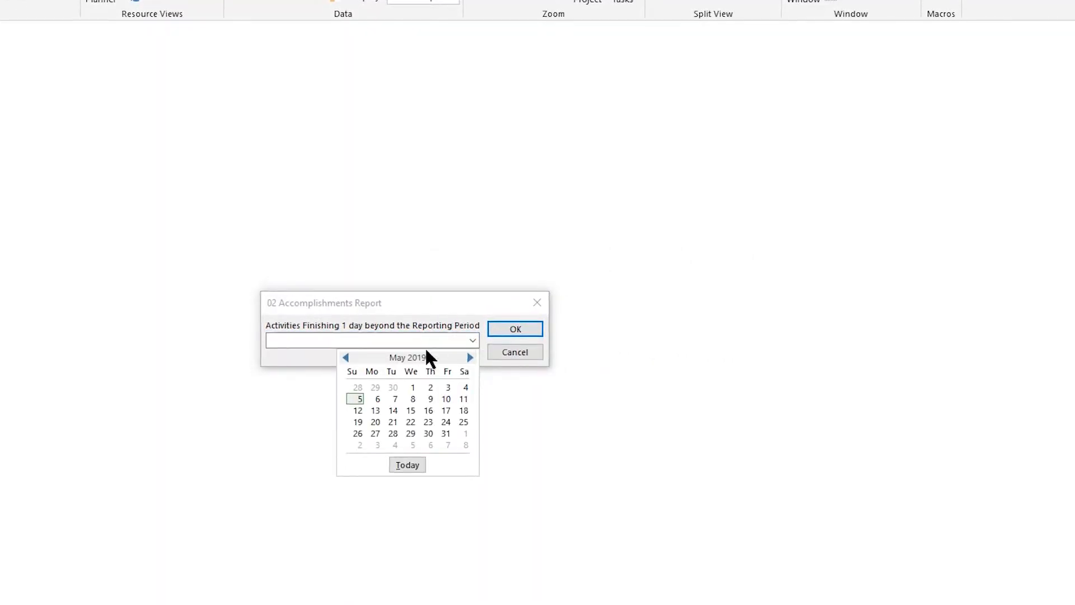
left_click(346, 357)
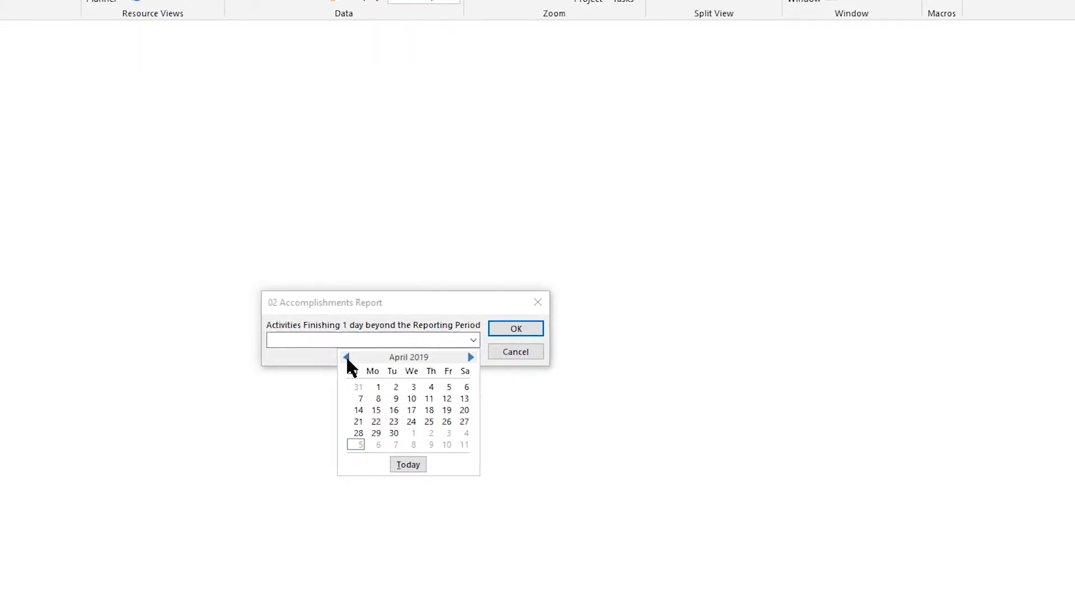
left_click(375, 421)
left_click(505, 323)
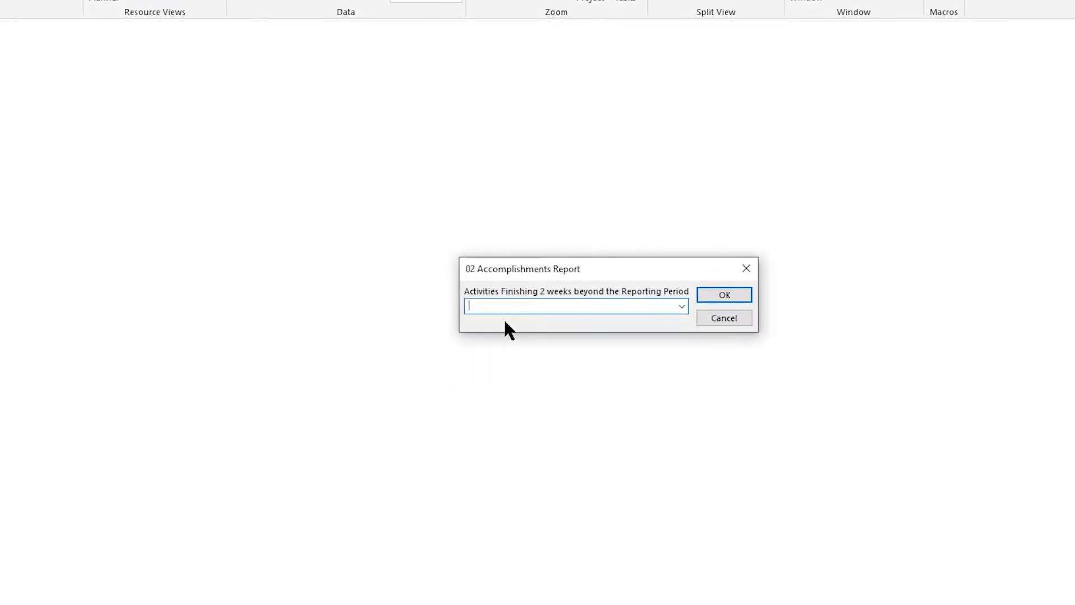
left_click(682, 307)
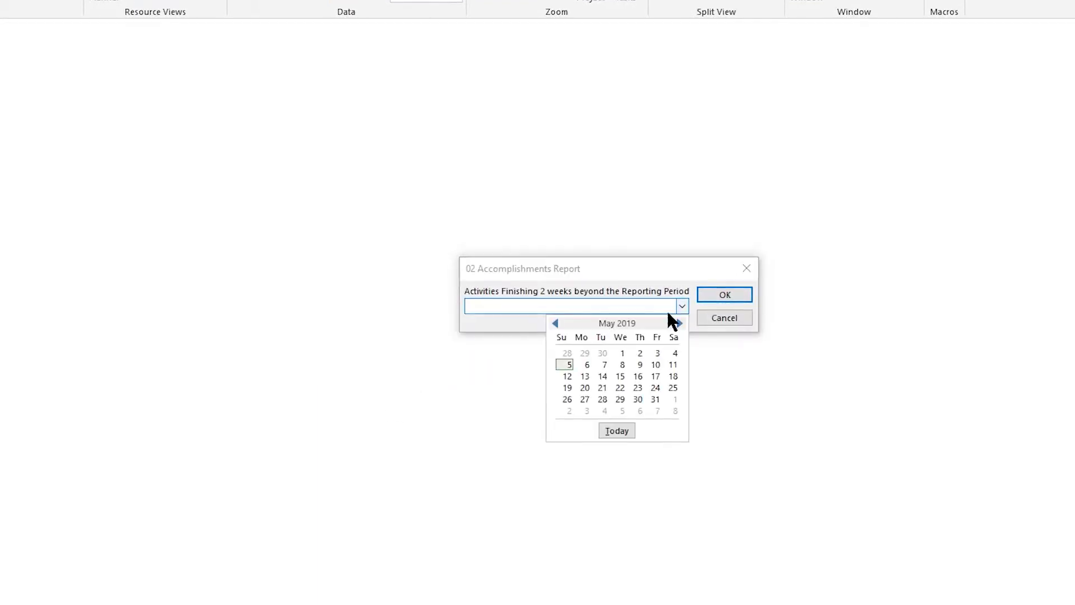
left_click(566, 365)
left_click(724, 295)
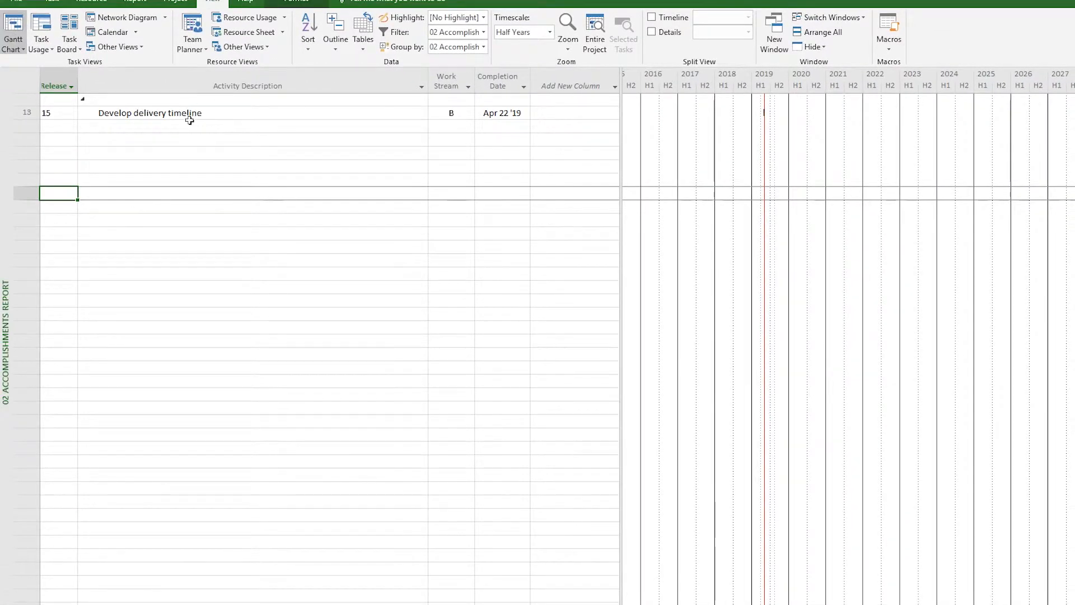
Narrow the Activity Description column and highlight the Develop delivery timeline row from Release through Completion Date, then clear the selection.
left_click(499, 112)
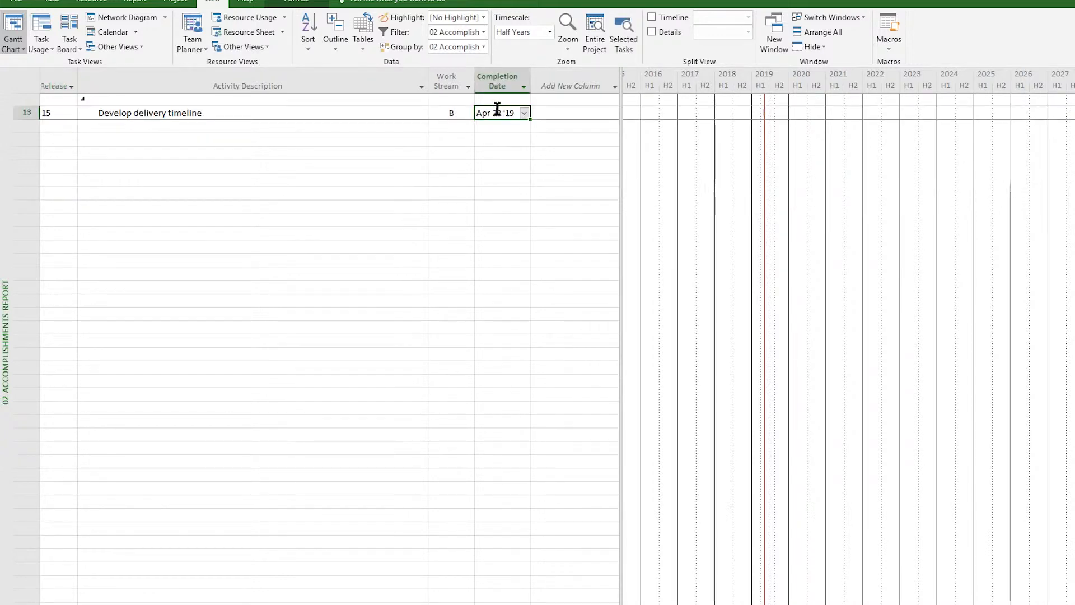
left_click_drag(430, 85, 272, 84)
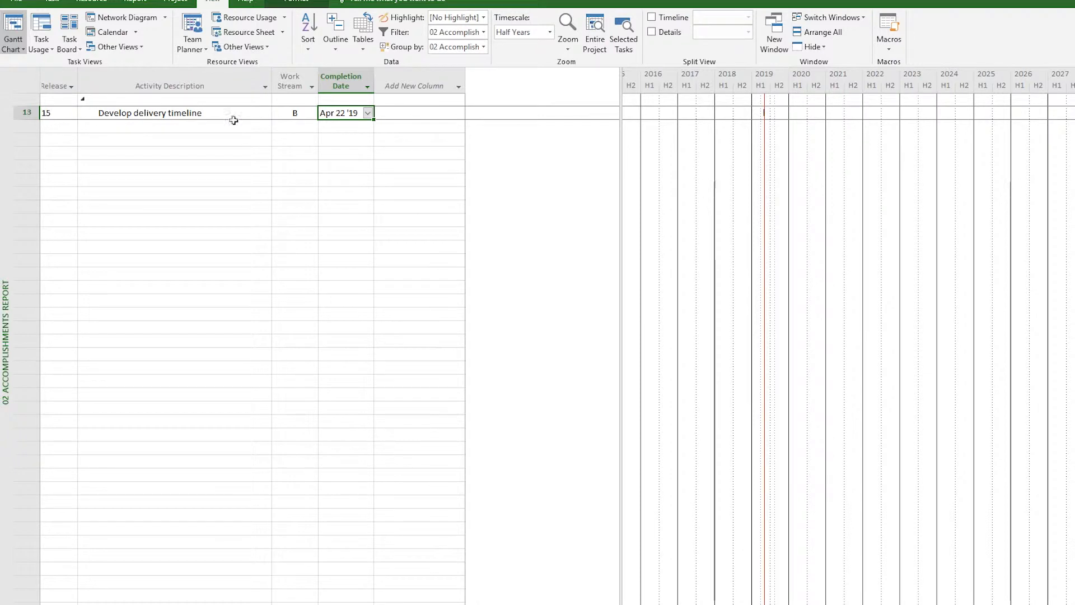
left_click(215, 161)
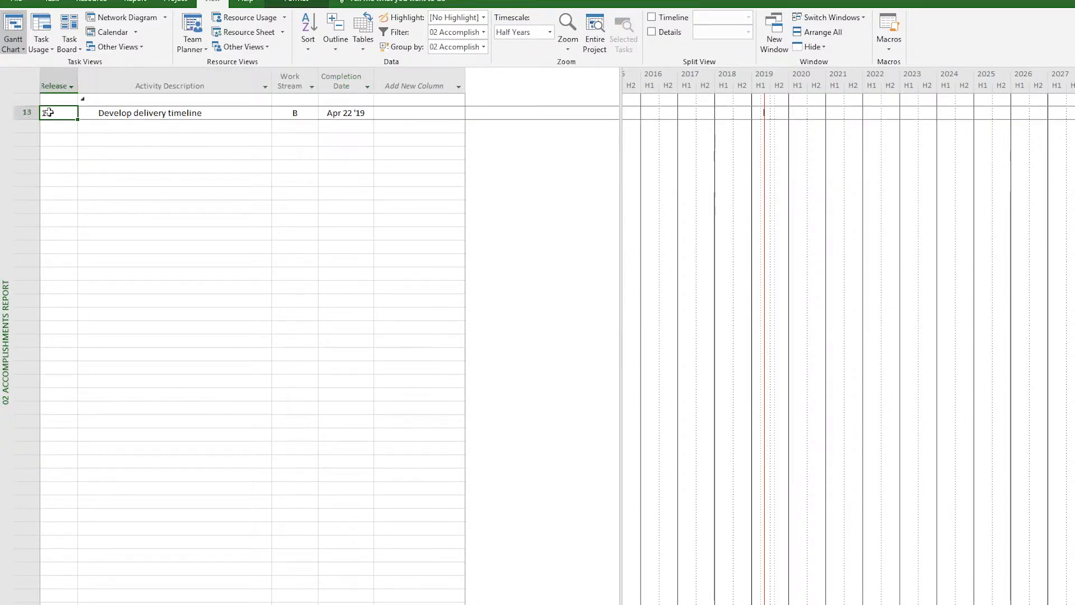
left_click_drag(46, 112, 369, 112)
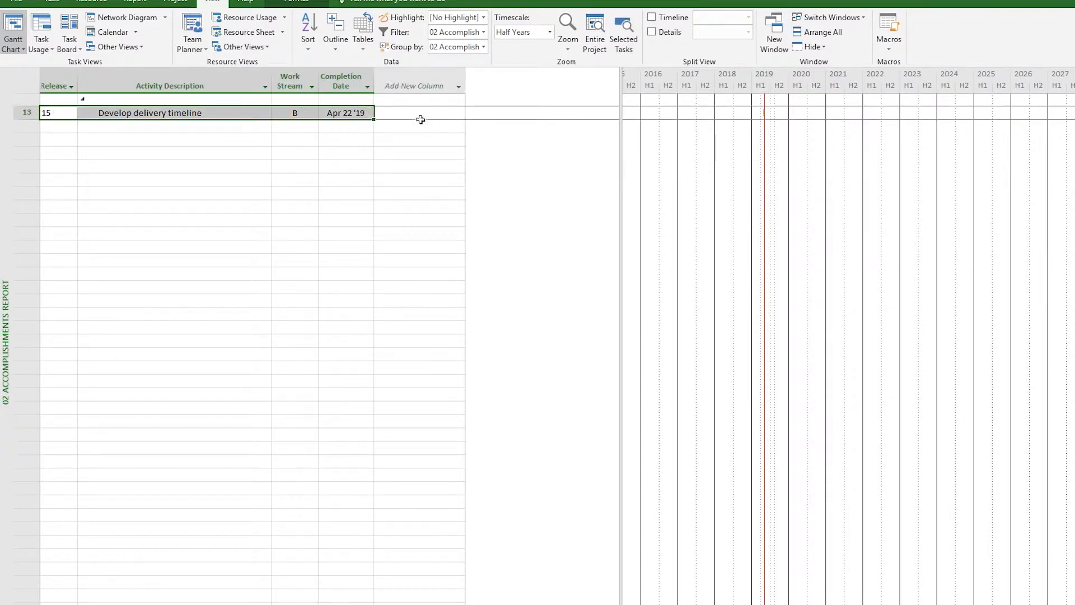
right_click(144, 113)
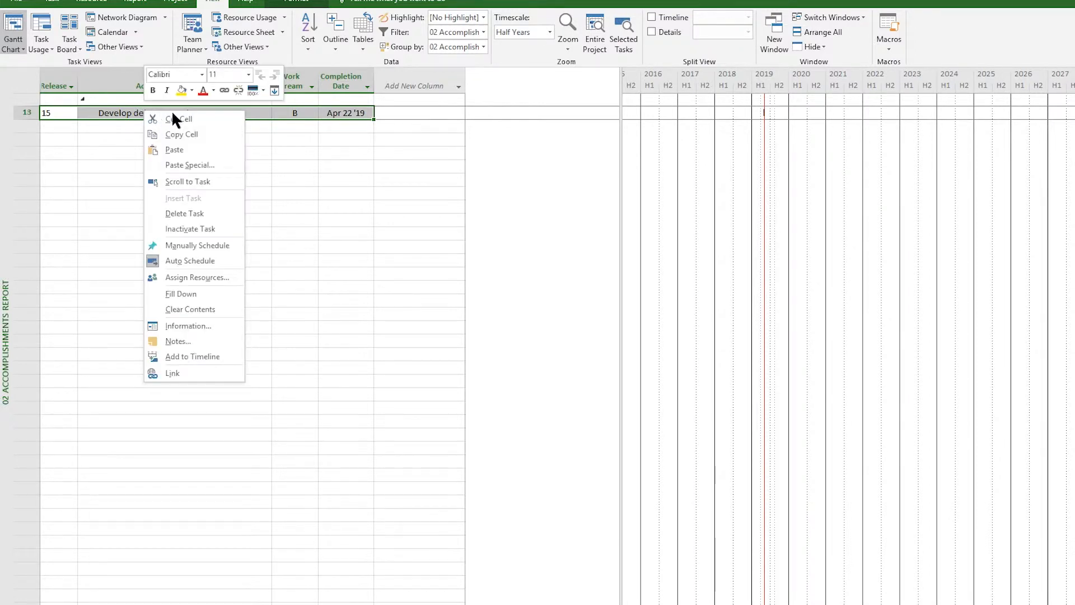
left_click(277, 163)
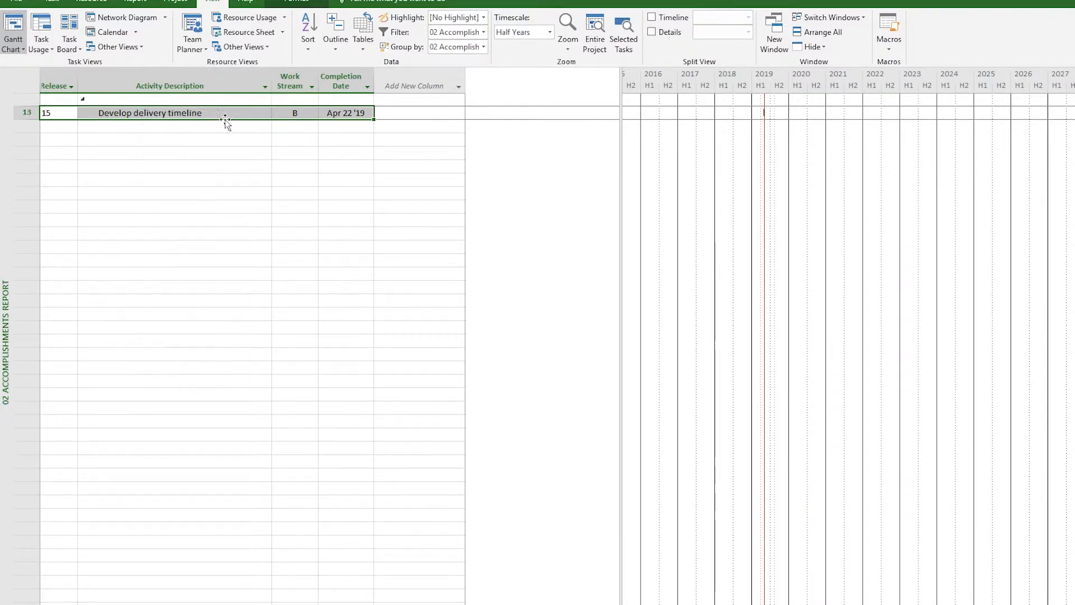
left_click(192, 152)
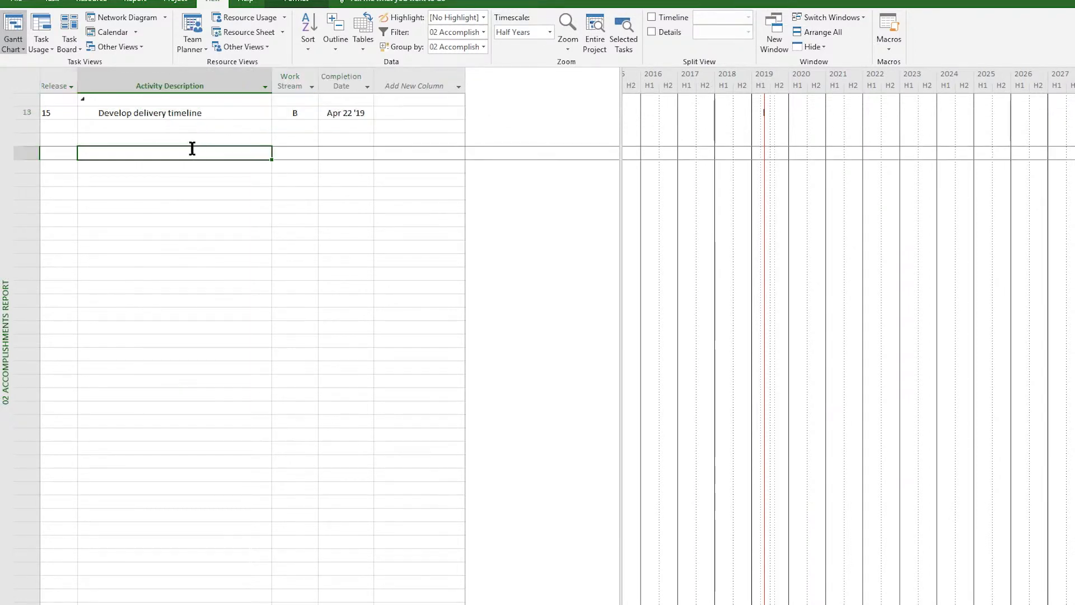
Check the 03 2 Week Look Ahead Report Detailed view's definition, accept it and apply the view.
right_click(6, 371)
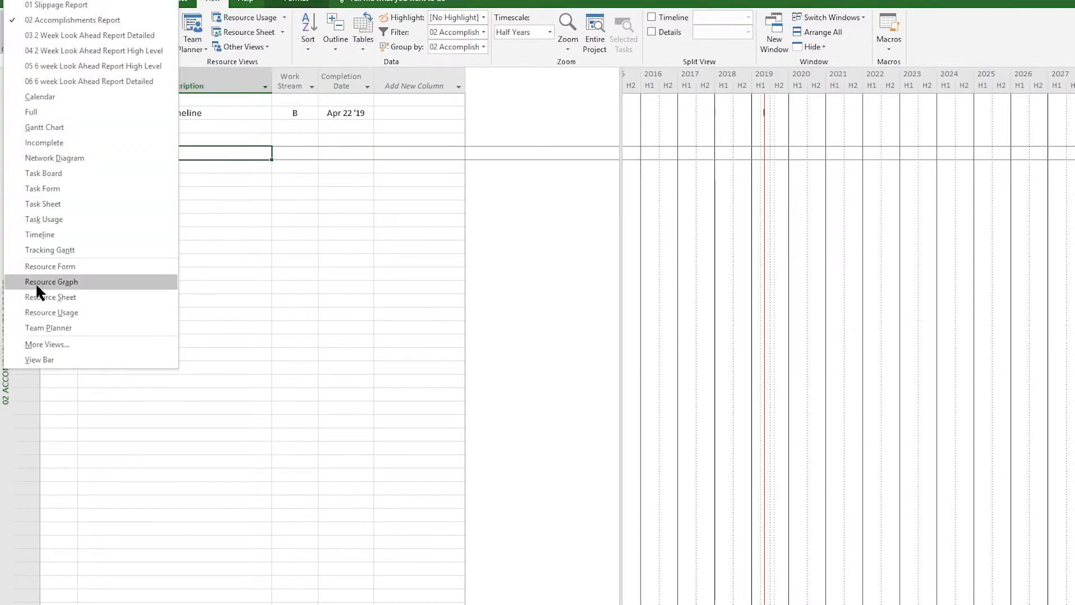
left_click(64, 342)
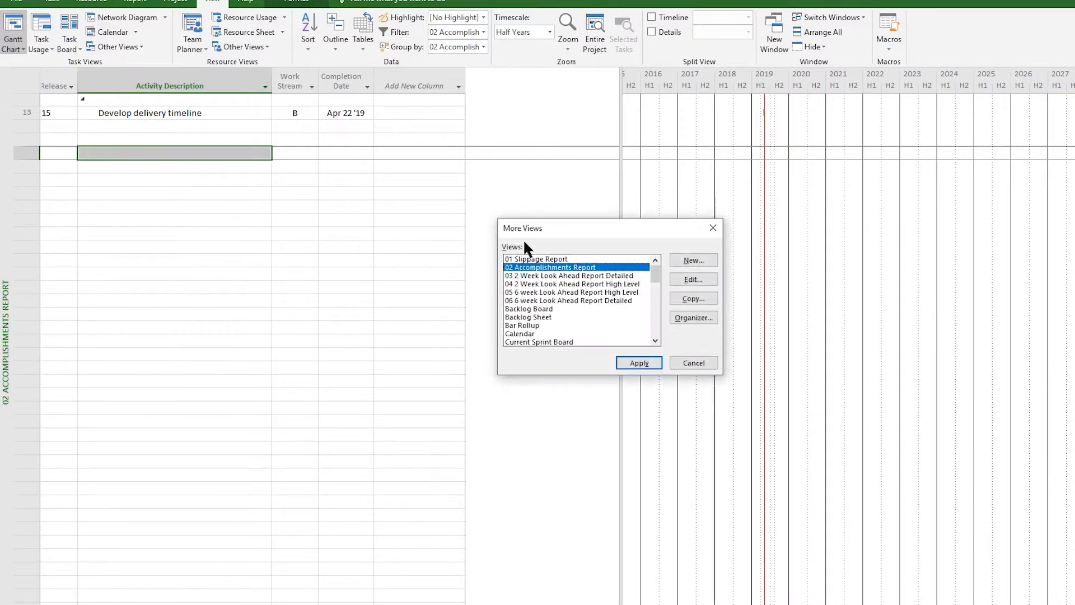
left_click_drag(568, 234, 399, 274)
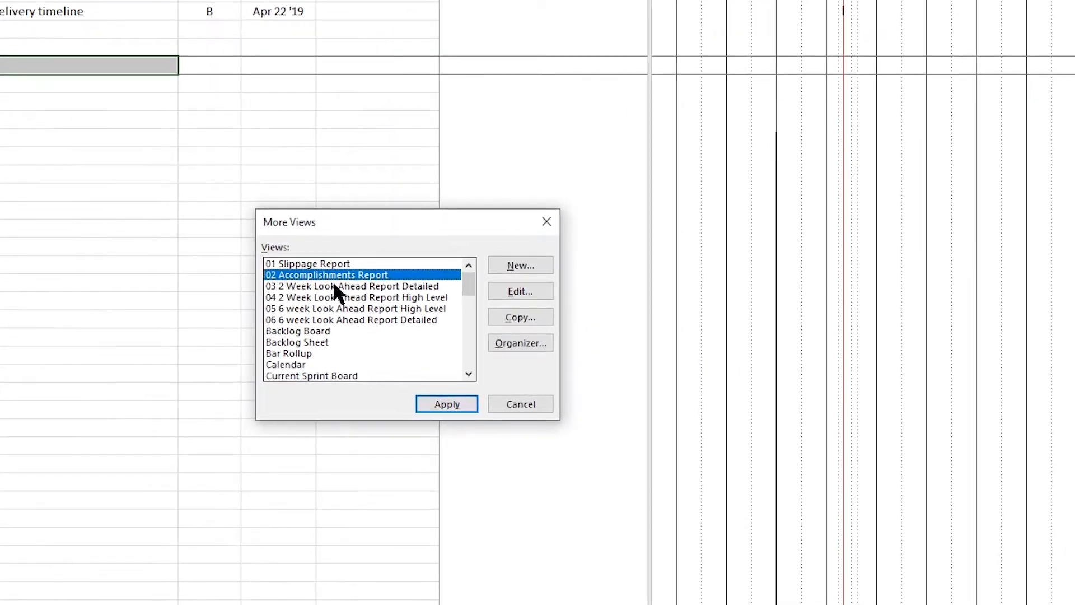
left_click(335, 286)
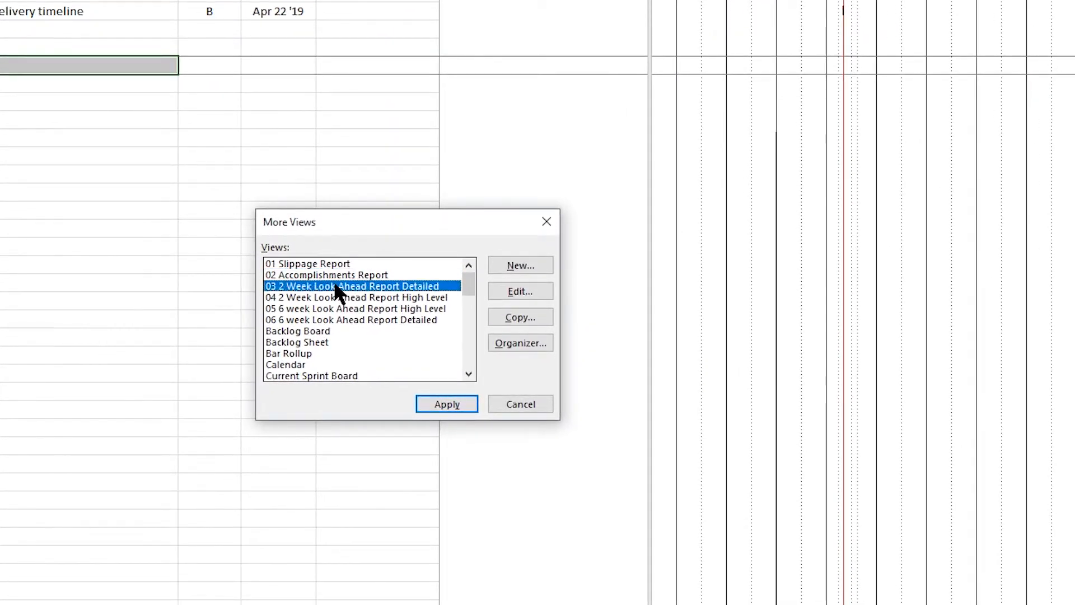
left_click(516, 291)
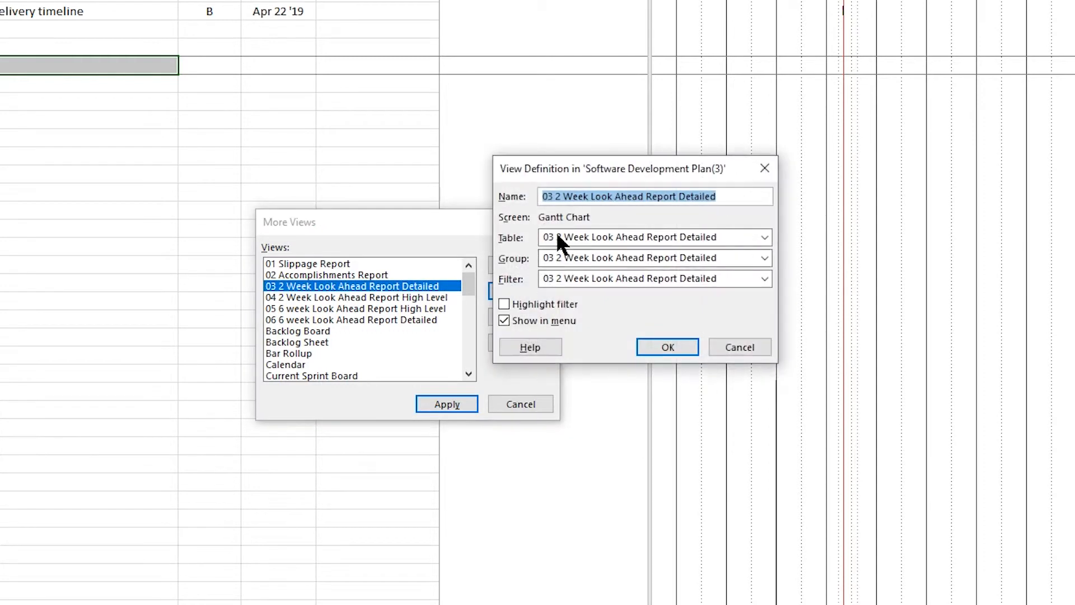
left_click(681, 342)
left_click(462, 403)
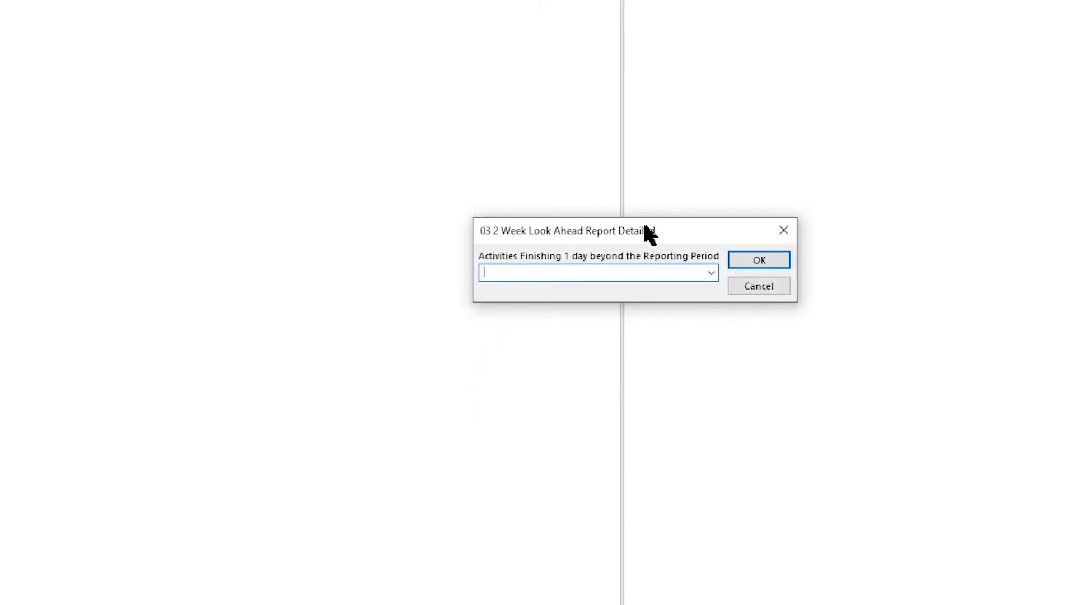
Set the look-ahead report's finishing range from Sun May 5, '19 to Sun May 19, '19.
left_click_drag(645, 229, 500, 225)
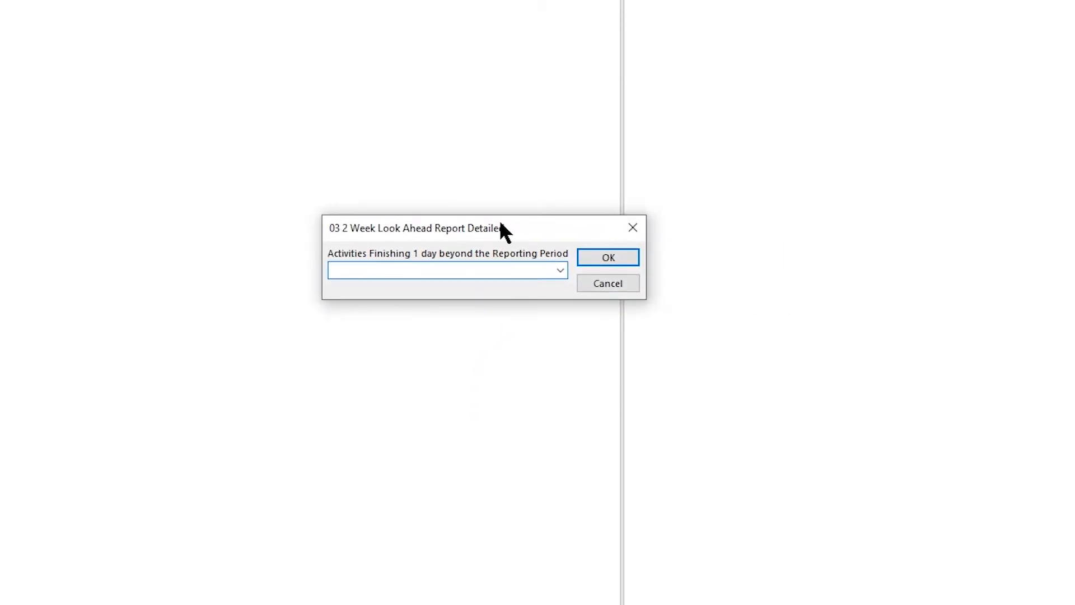
left_click(558, 270)
left_click(431, 338)
left_click(587, 257)
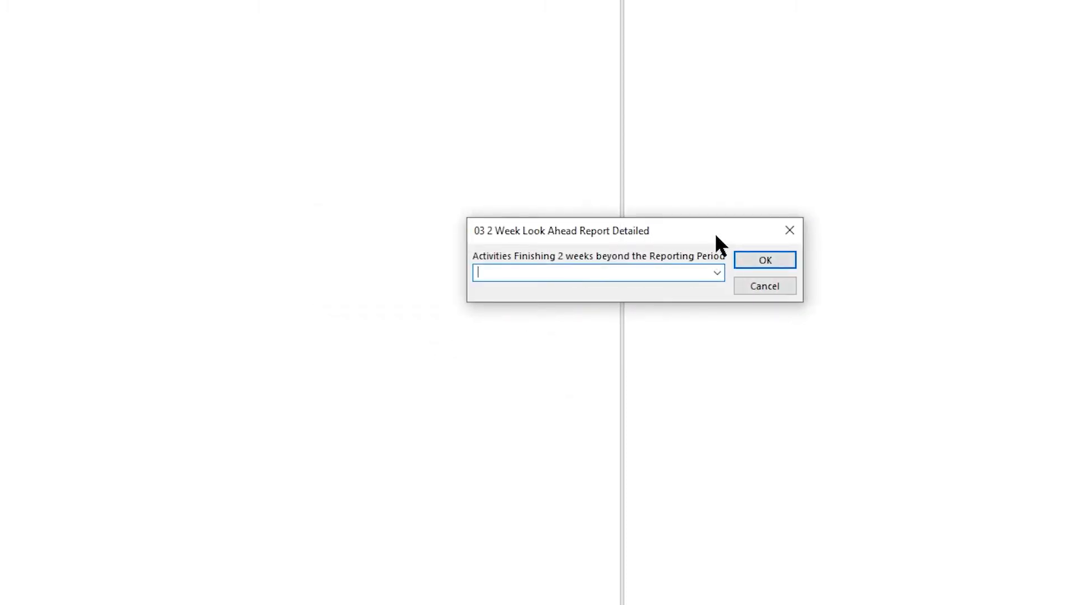
left_click(717, 272)
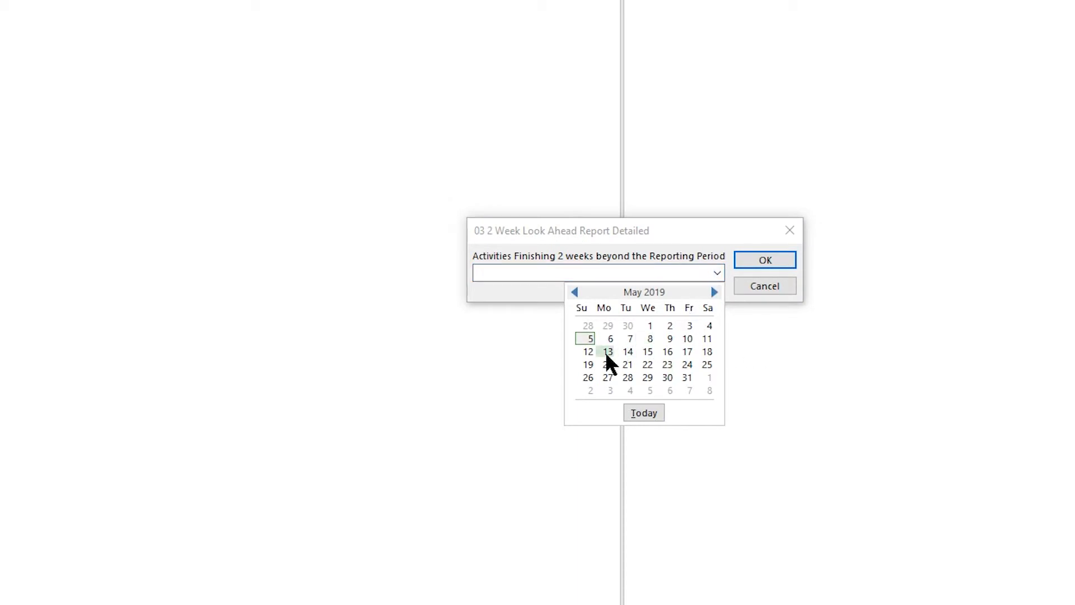
left_click(587, 364)
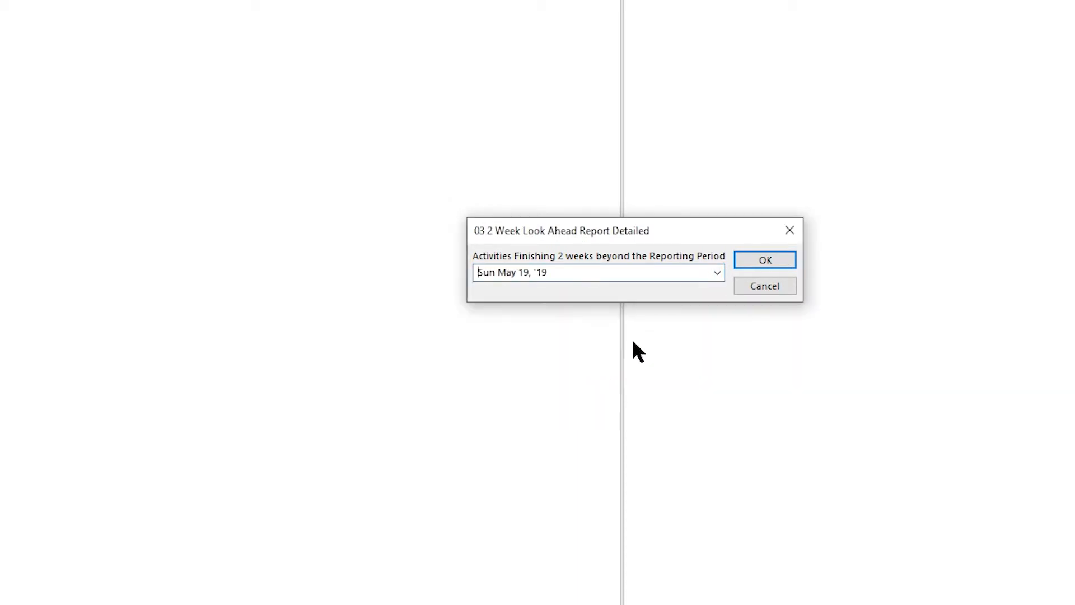
left_click(765, 261)
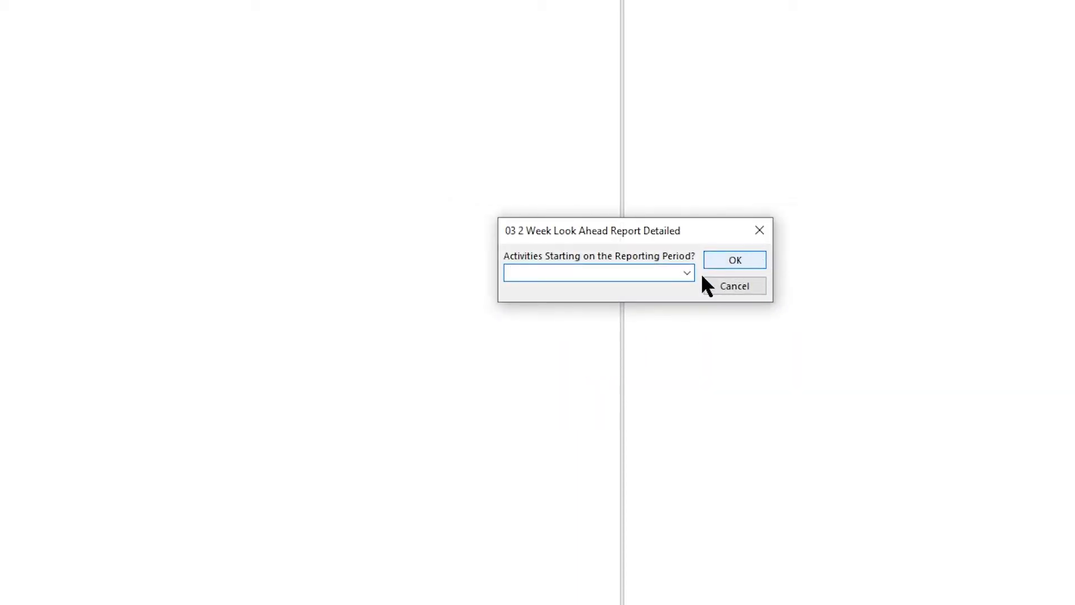
Set the look-ahead report's starting range from May 5 to May 19, 2019 and run the report.
left_click(685, 274)
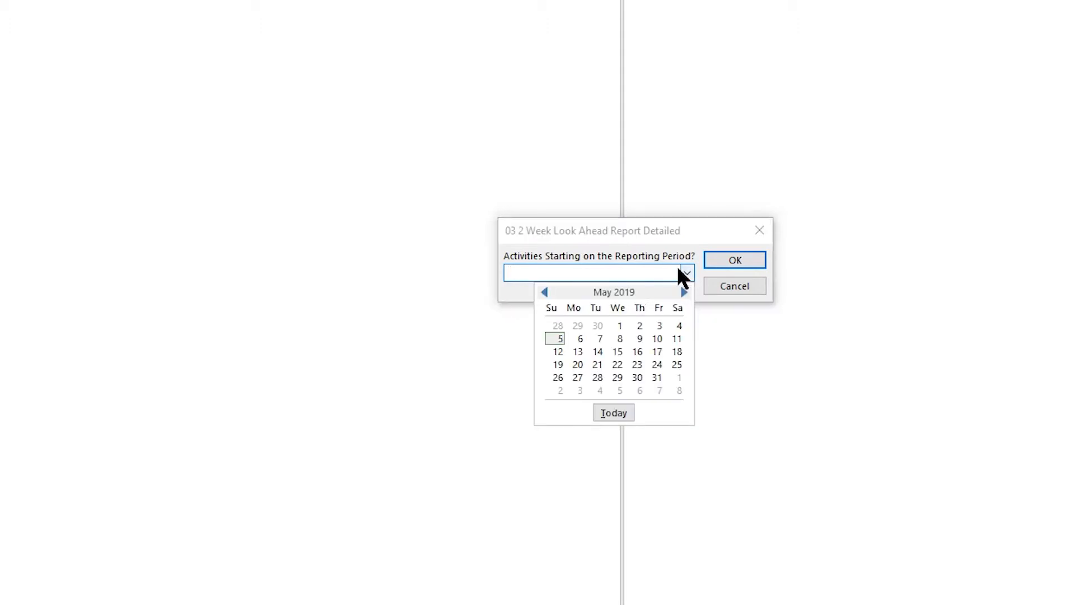
left_click(561, 339)
left_click(728, 262)
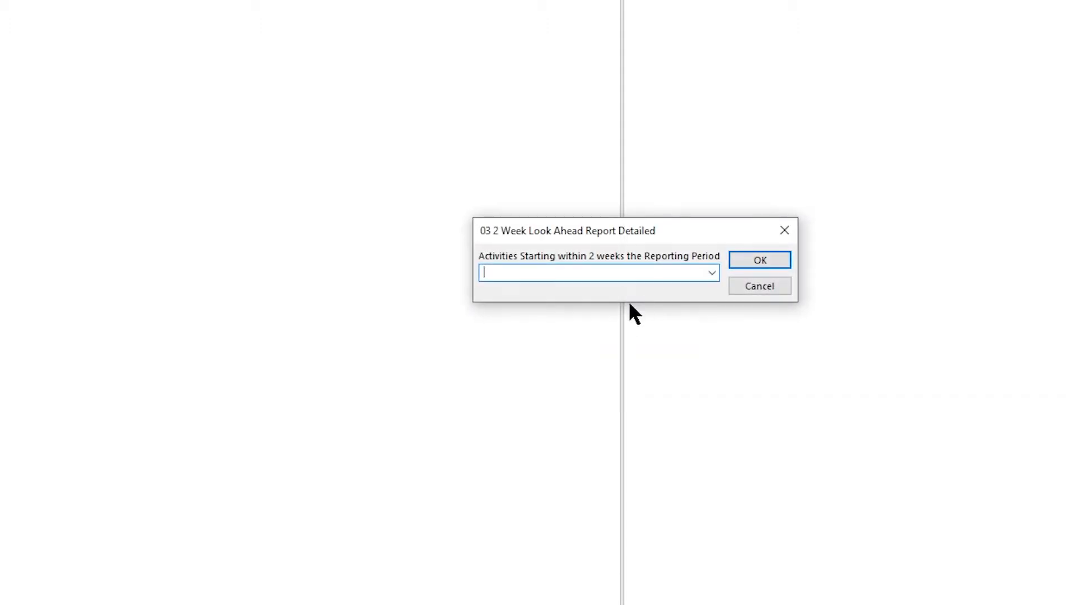
left_click(710, 273)
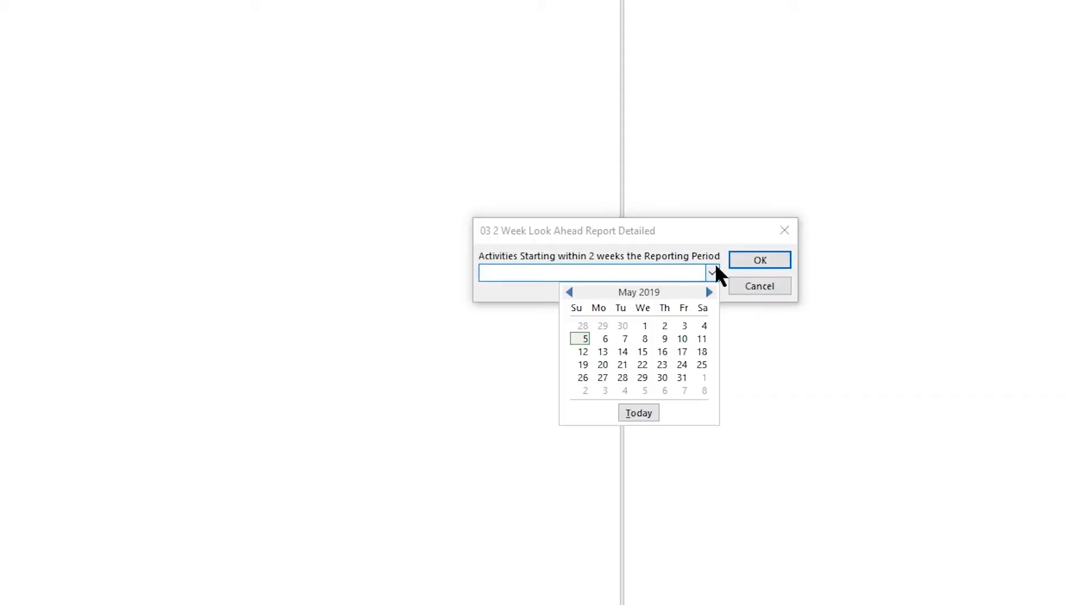
left_click(583, 365)
left_click(784, 260)
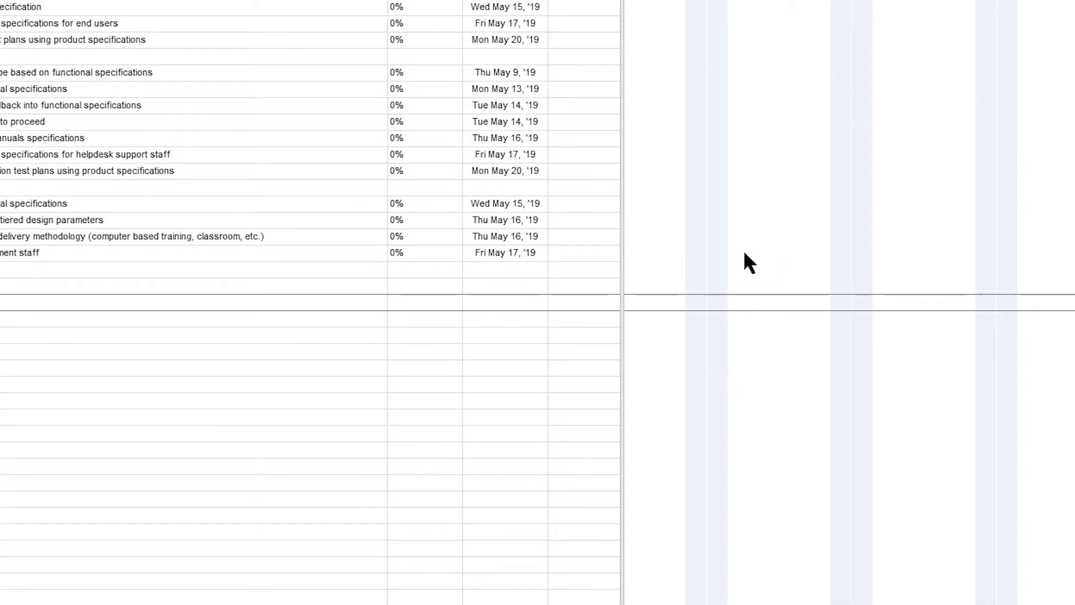